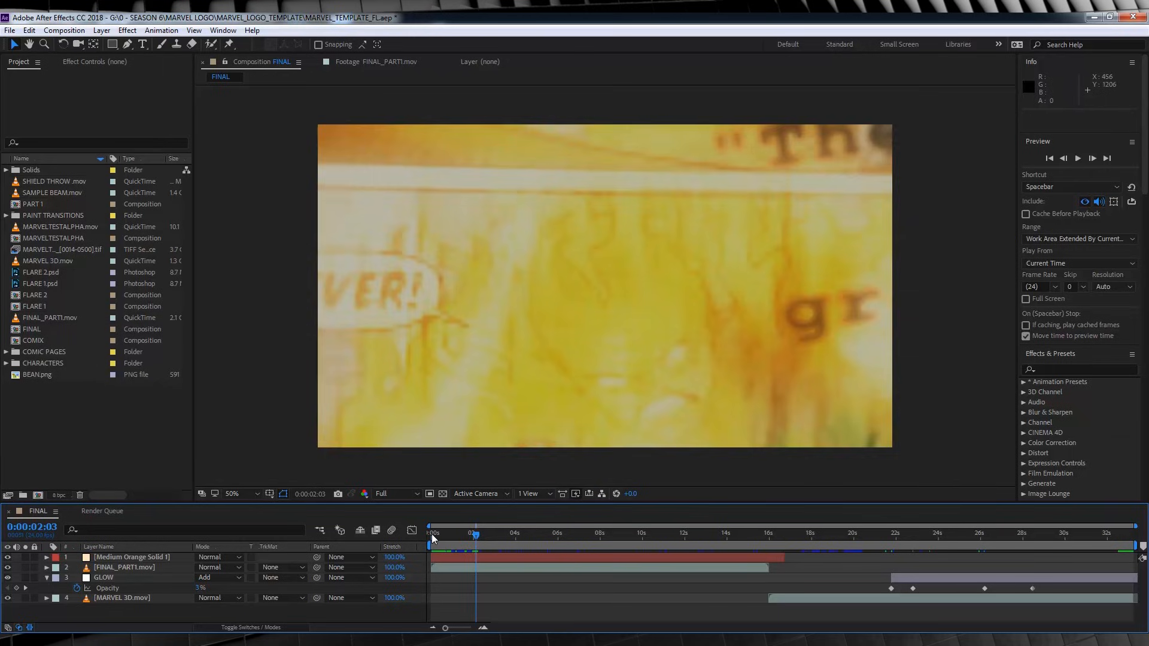
Scrub through the FINAL composition to review the intro from the comic pages to the Marvel Studios logo at 0:00:30:06.
drag(432, 534, 691, 556)
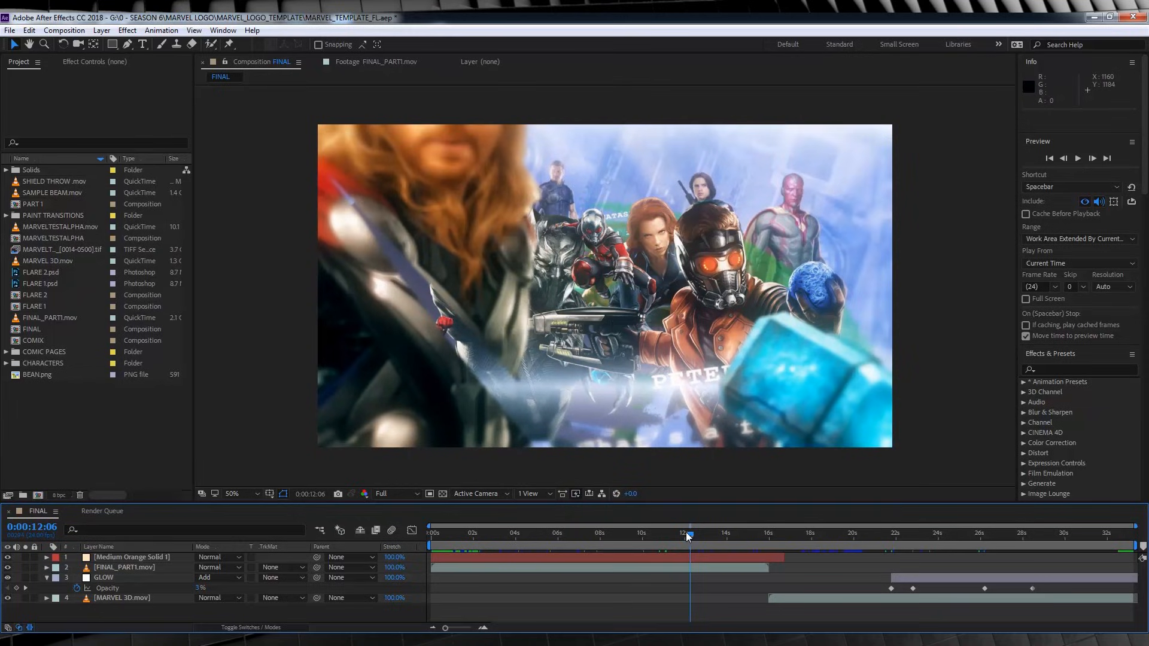
drag(687, 533, 870, 537)
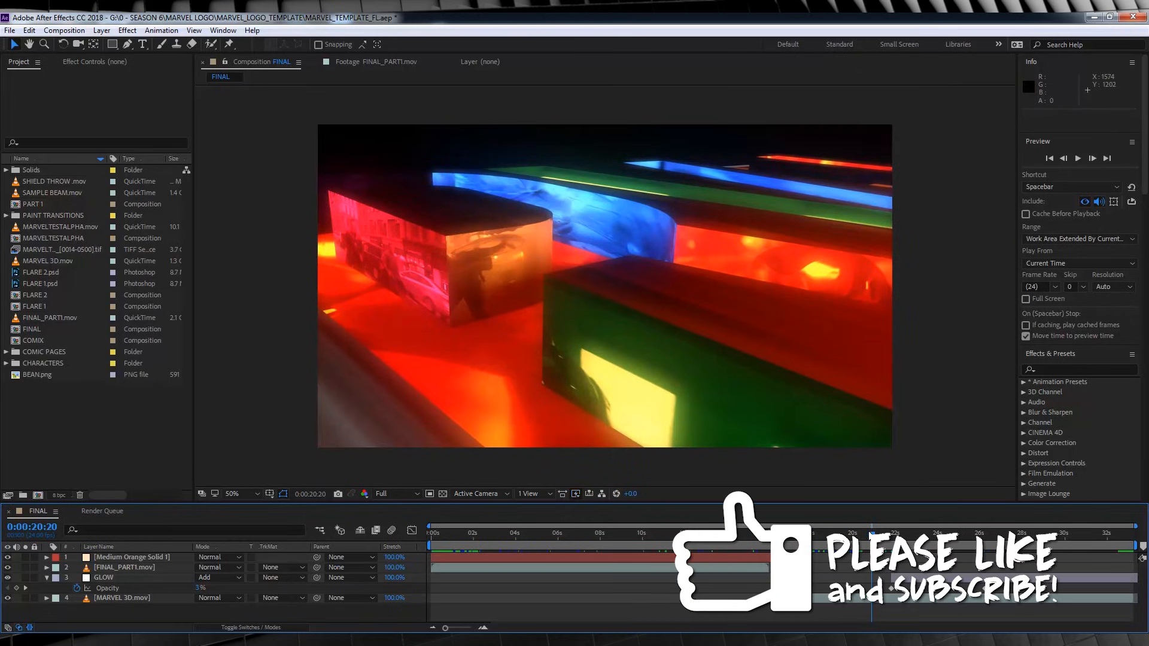
key(space)
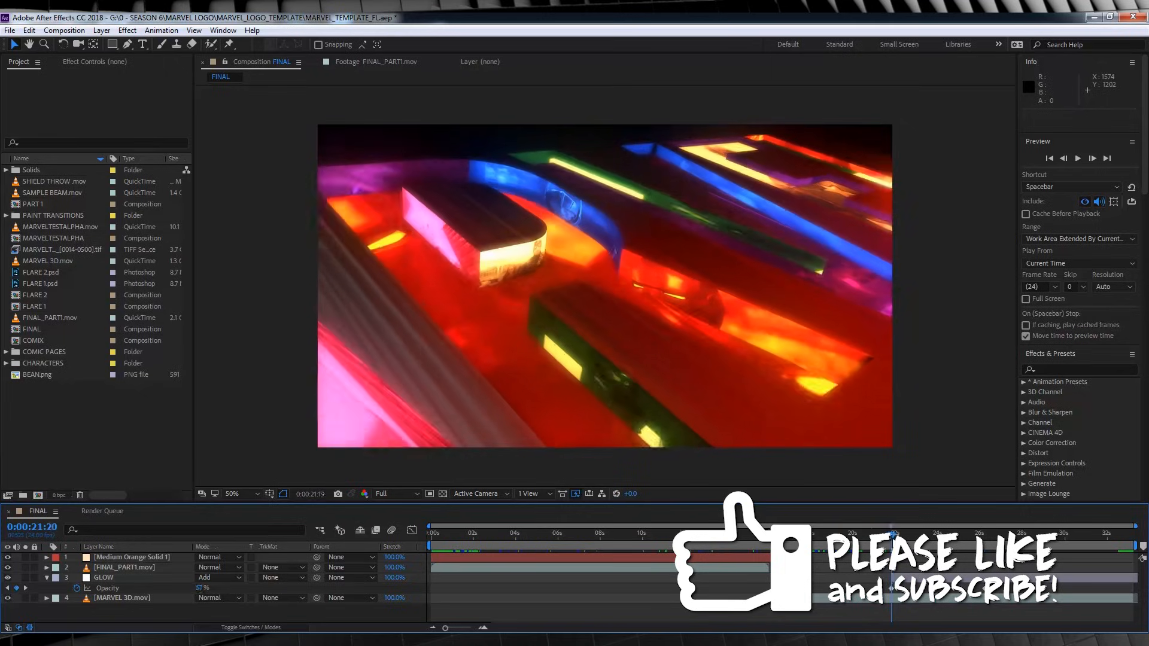
drag(893, 540, 1069, 526)
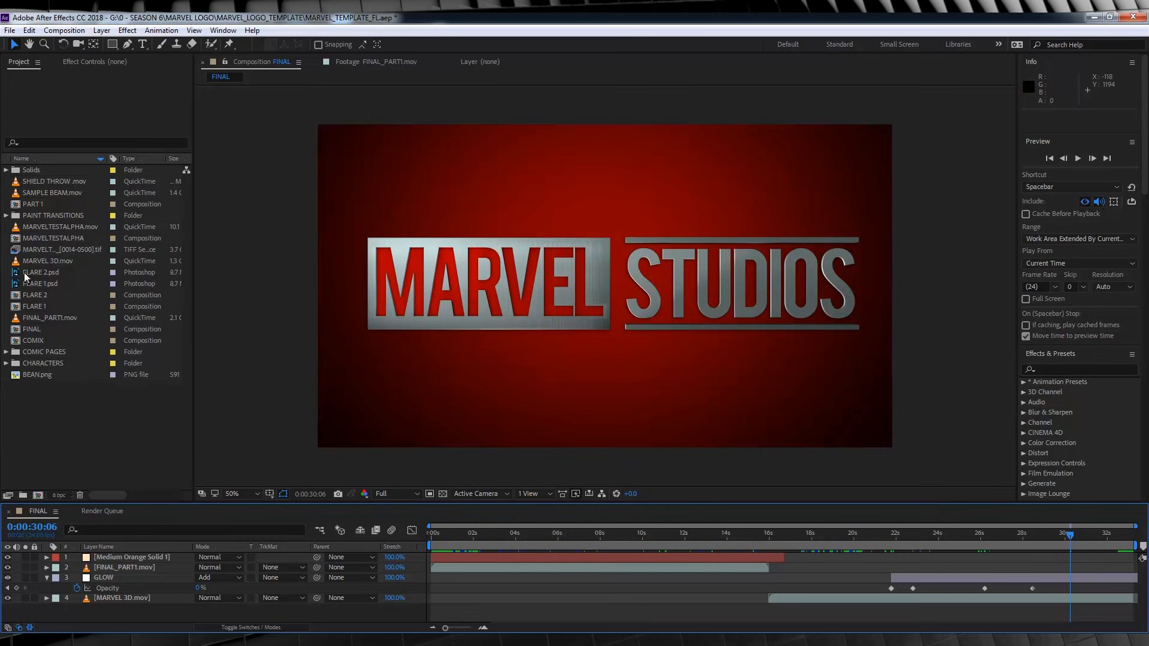
Open the PART 1 composition and look through its character layers.
click(27, 206)
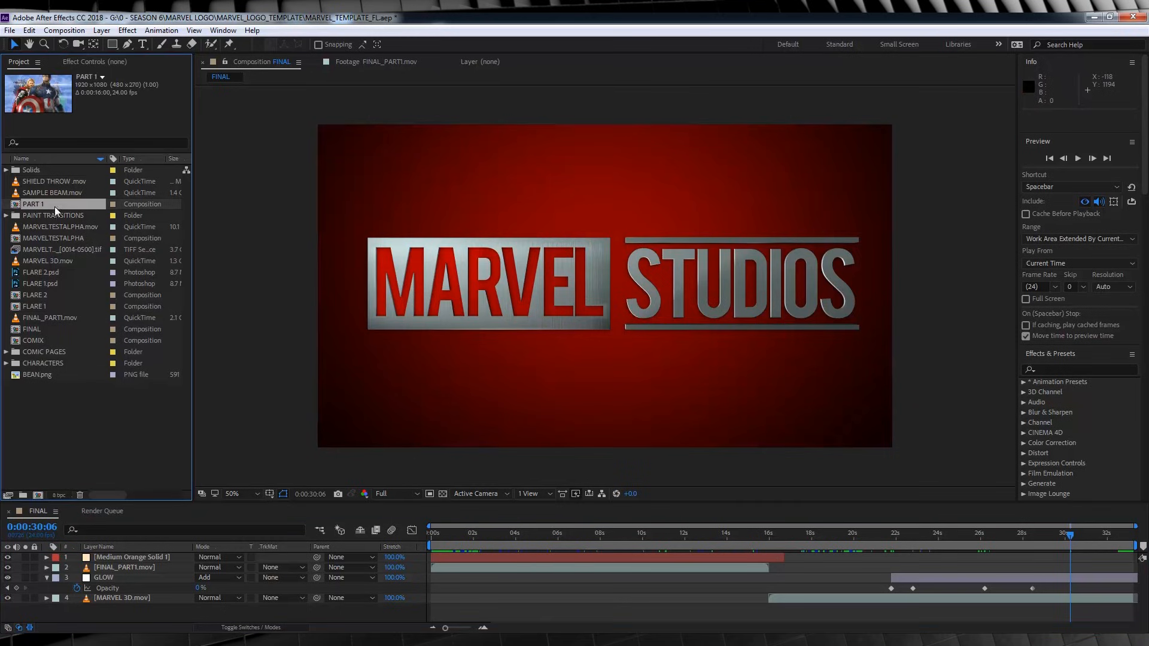
double_click(16, 206)
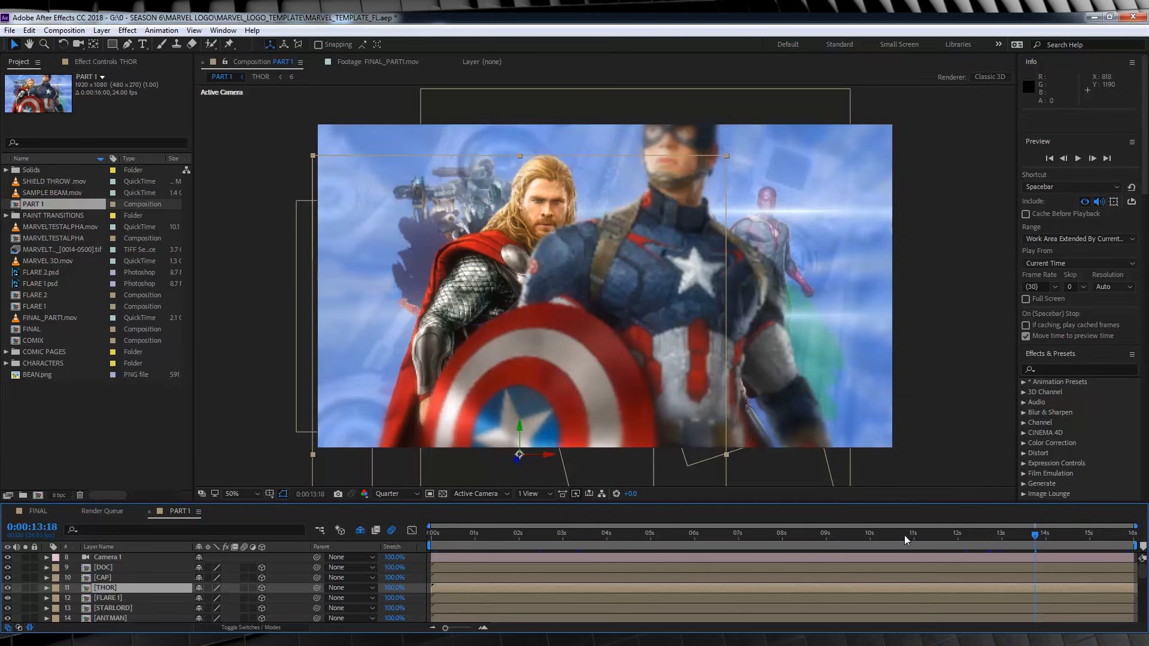
scroll(101, 584, down, 7)
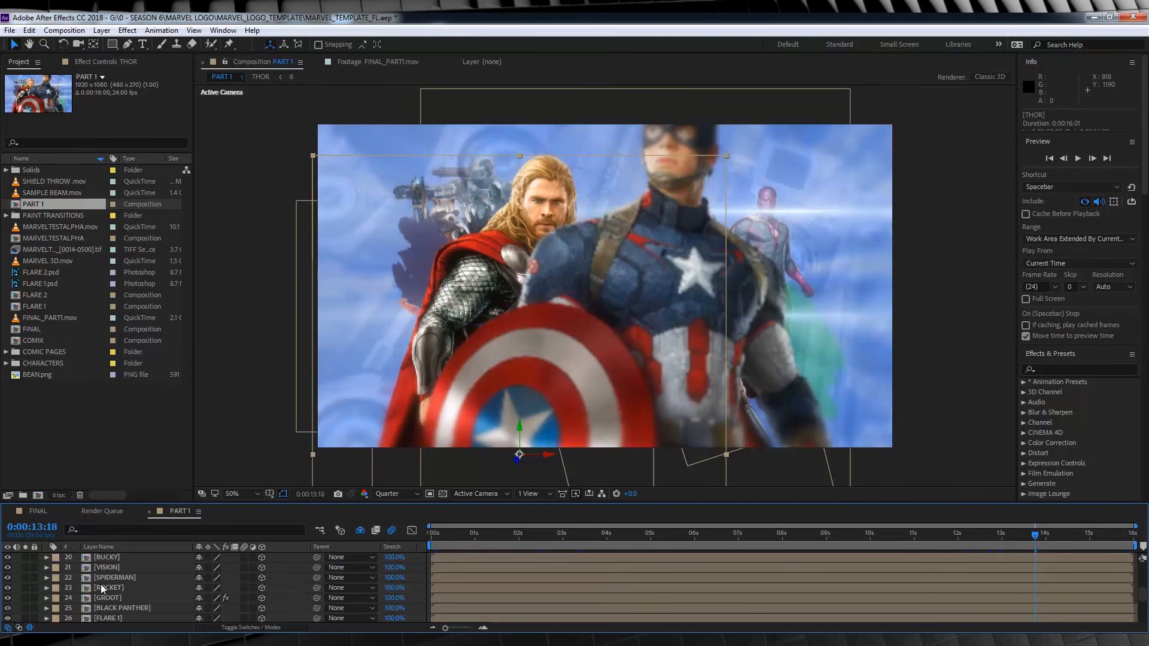
scroll(100, 588, down, 1)
scroll(108, 597, up, 7)
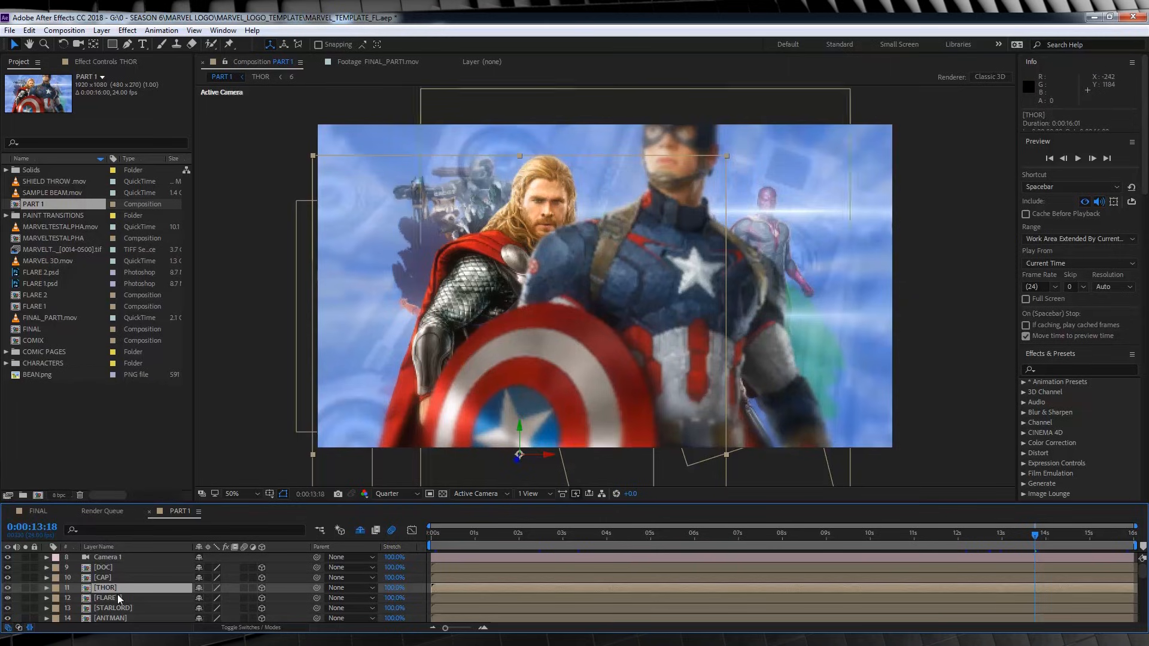
Open the THOR composition from PART 1 and replace the Thor-AOU-Render.png layer with BEAN.png after viewing that footage.
double_click(88, 588)
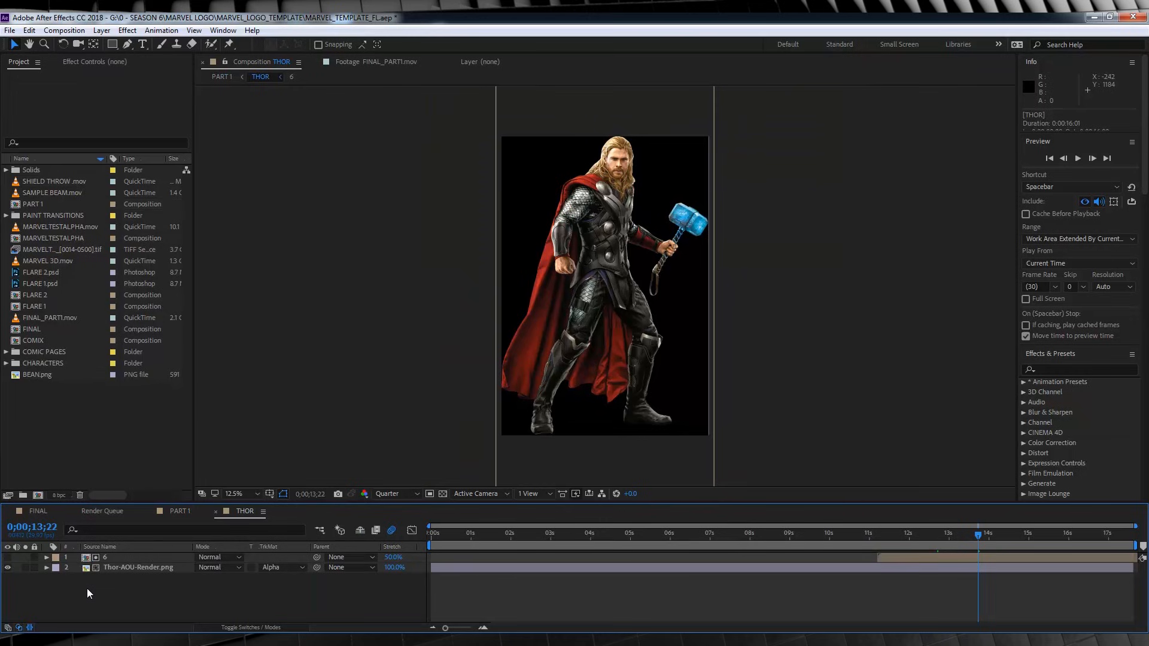
click(130, 571)
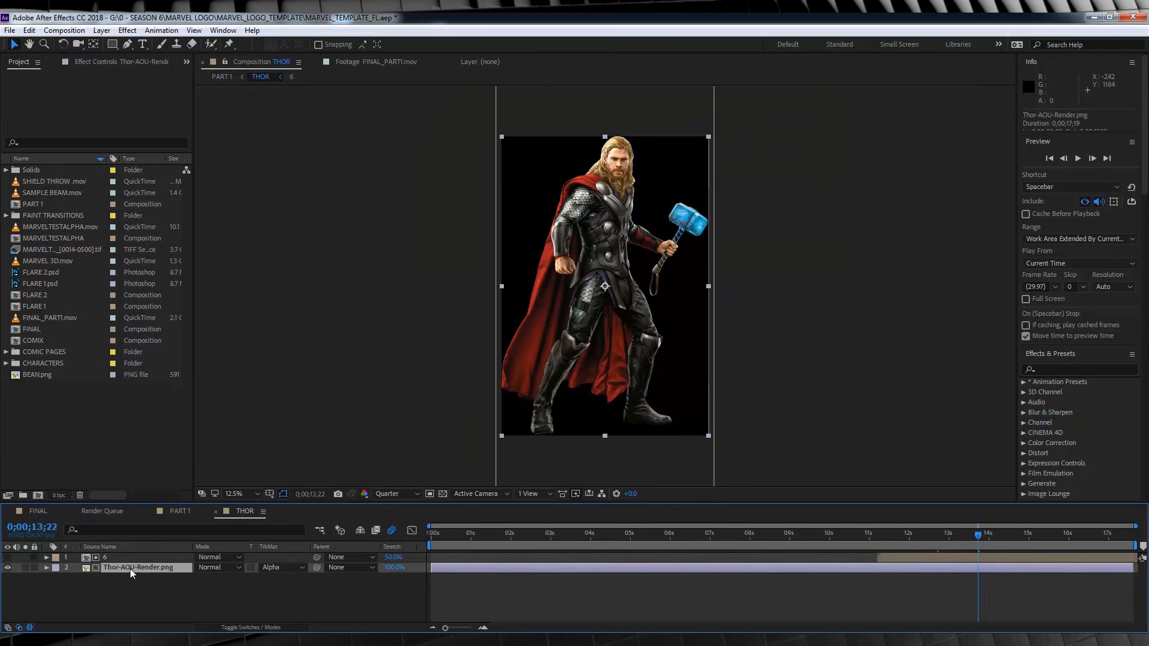
double_click(34, 377)
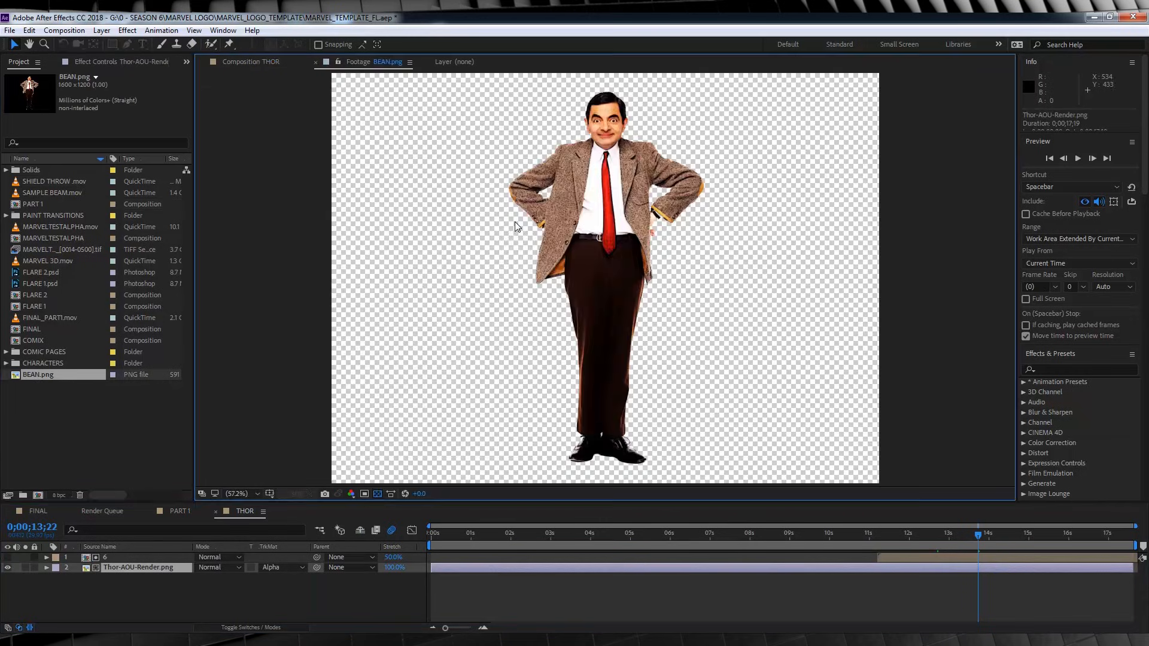
click(253, 60)
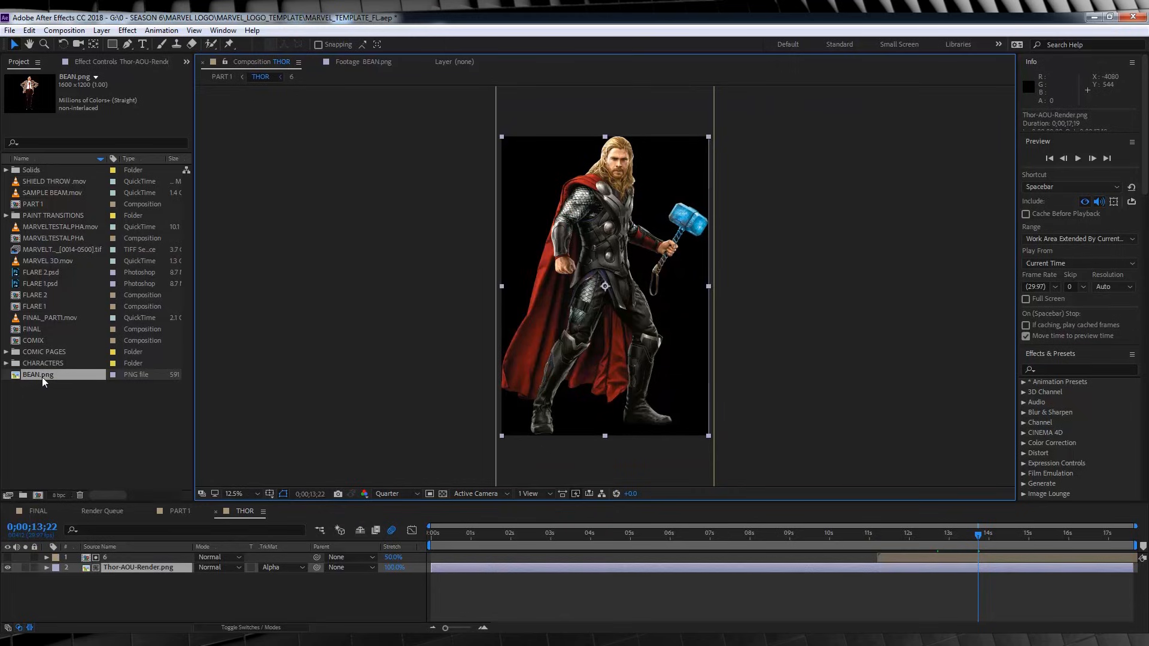
alt+drag(40, 375, 144, 567)
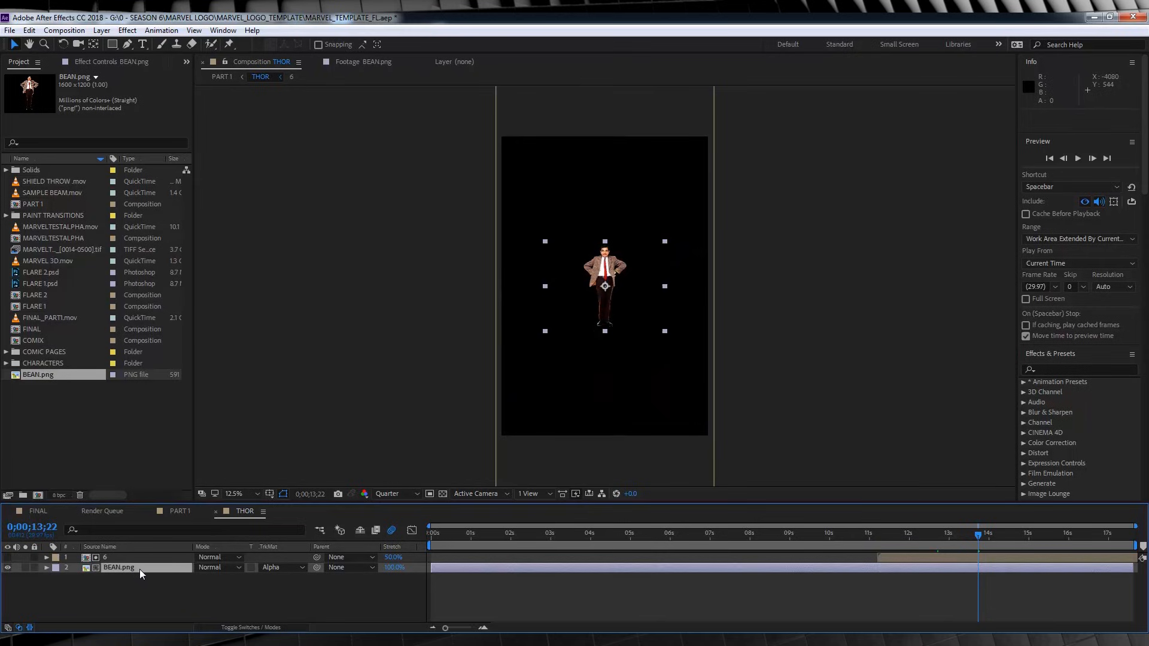
Scale the BEAN.png layer in the THOR composition to 310%.
drag(877, 534, 947, 542)
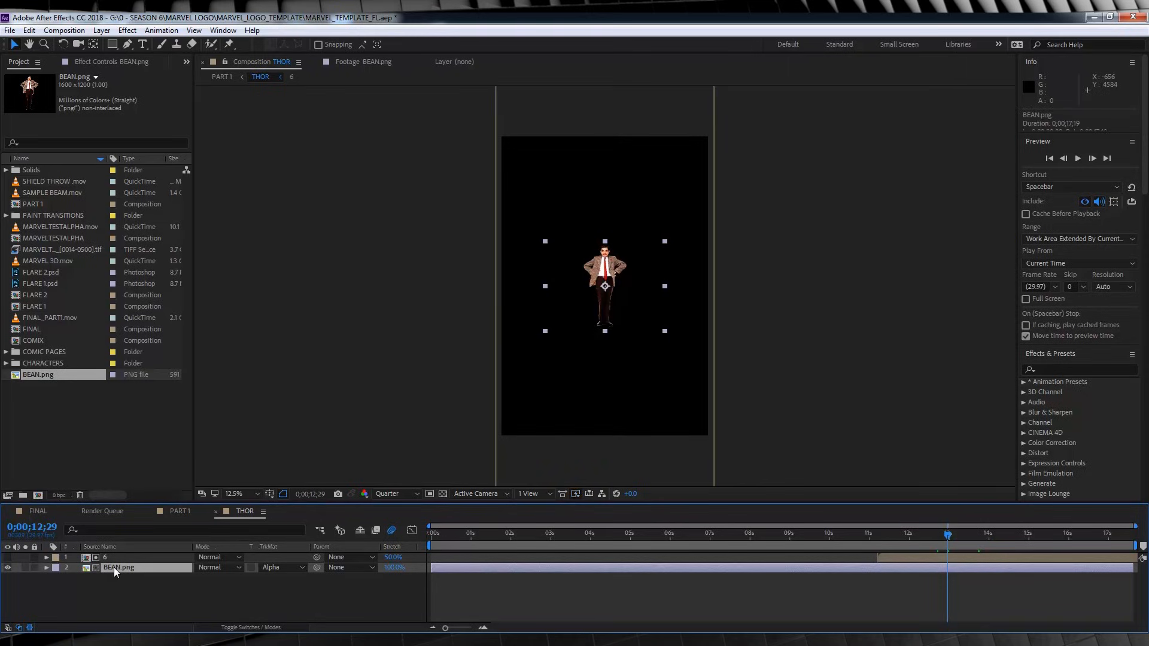
key(s)
drag(233, 579, 351, 573)
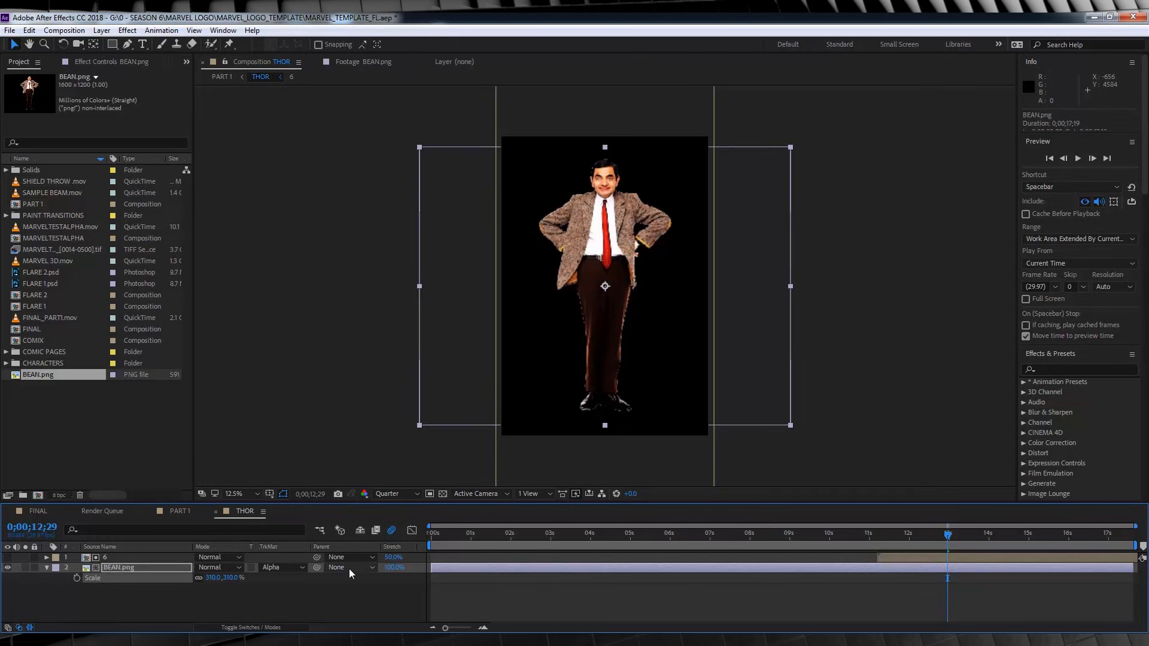
Check the replaced character in PART 1 around 13 seconds, and undo its scaling and the image replacement.
click(31, 511)
click(179, 511)
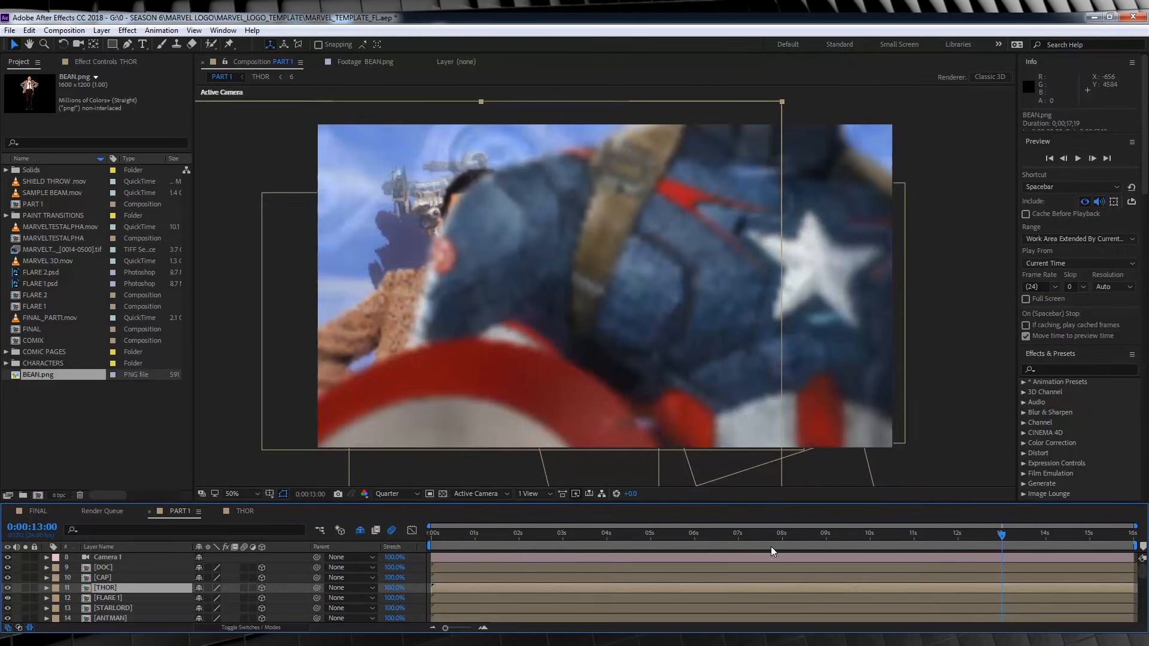
drag(1007, 534, 1016, 534)
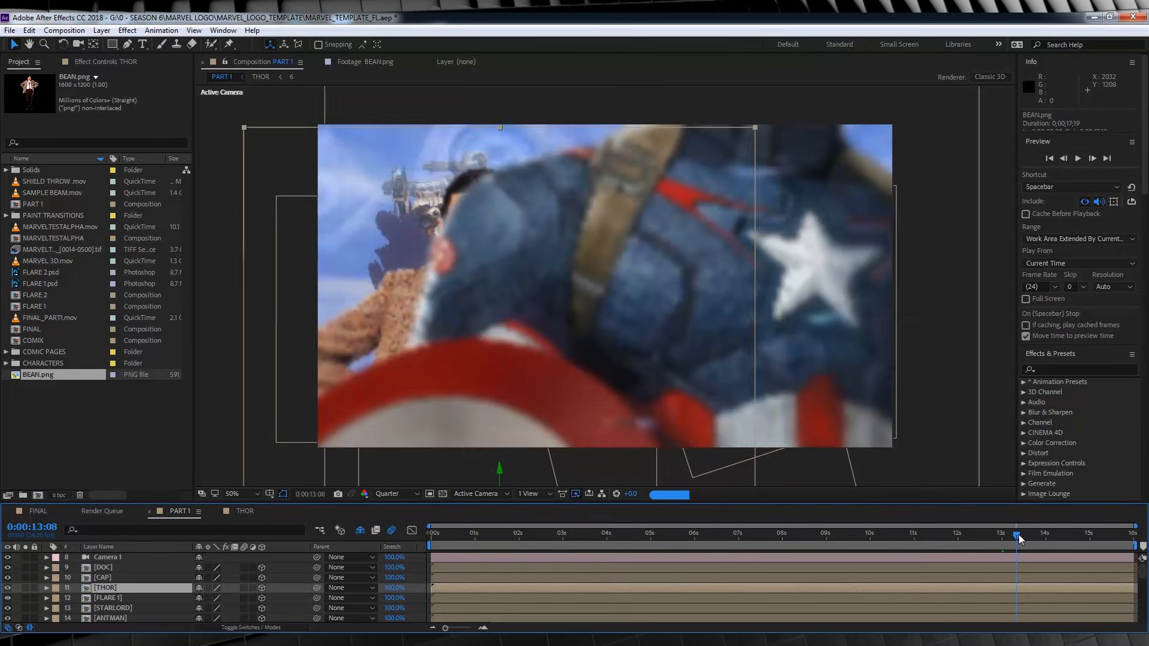
key(ctrl+z)
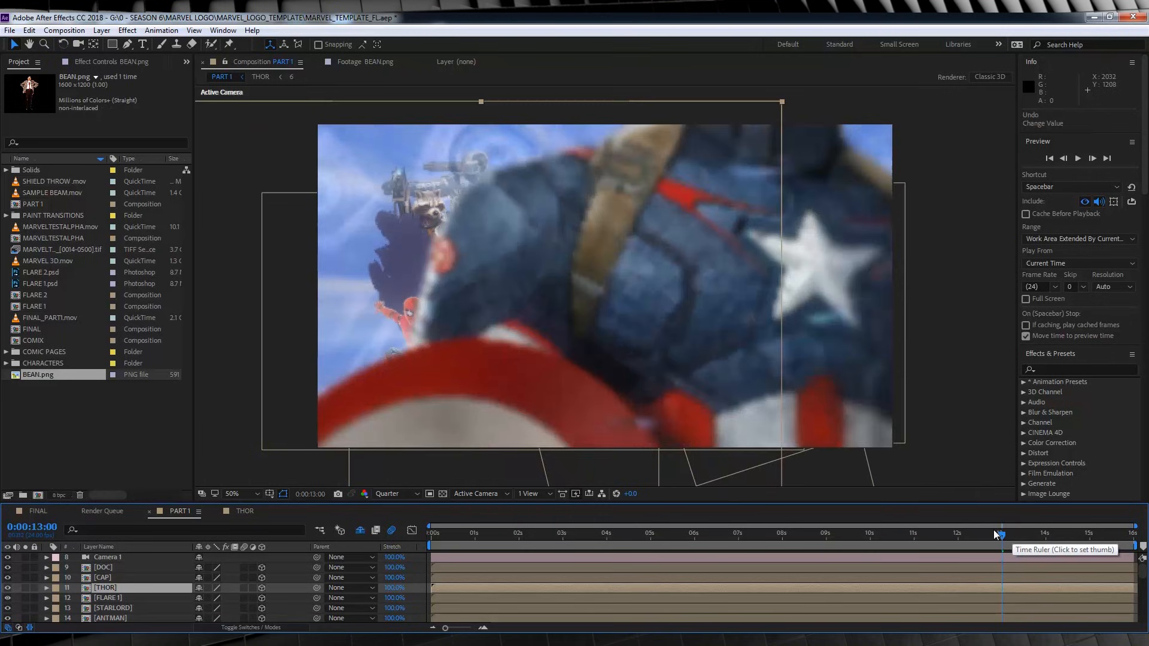
key(ctrl+z)
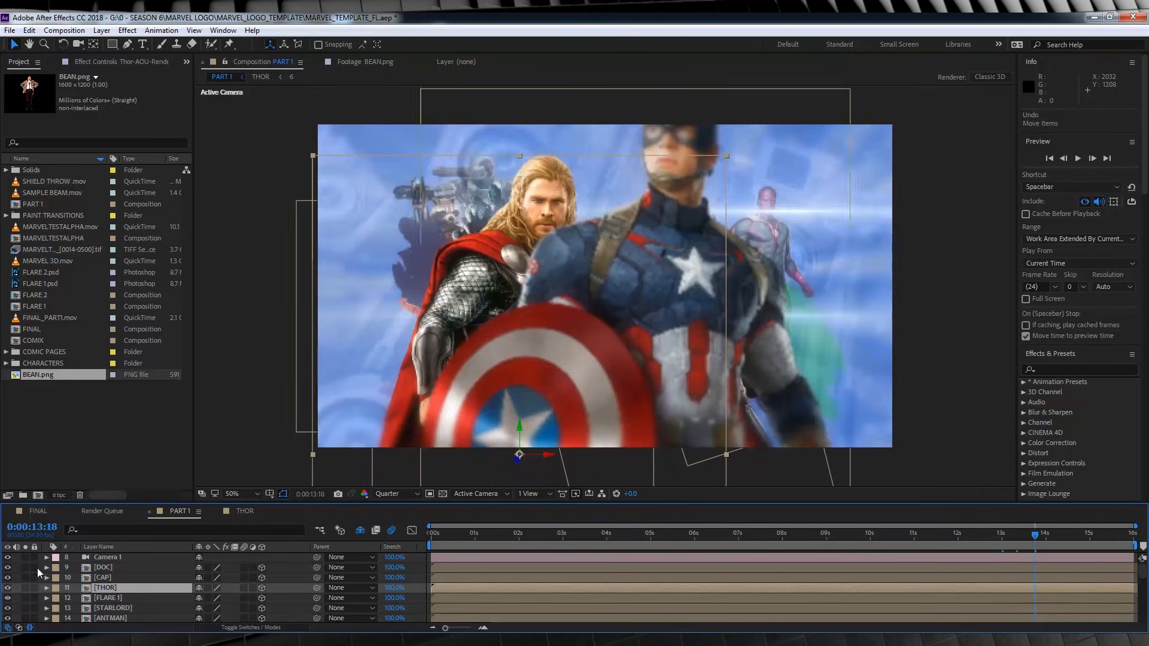
Open the Peter Quill quote text layer in PART 1 for editing at 0:00:11:18, and leave its text unedited.
scroll(116, 579, down, 6)
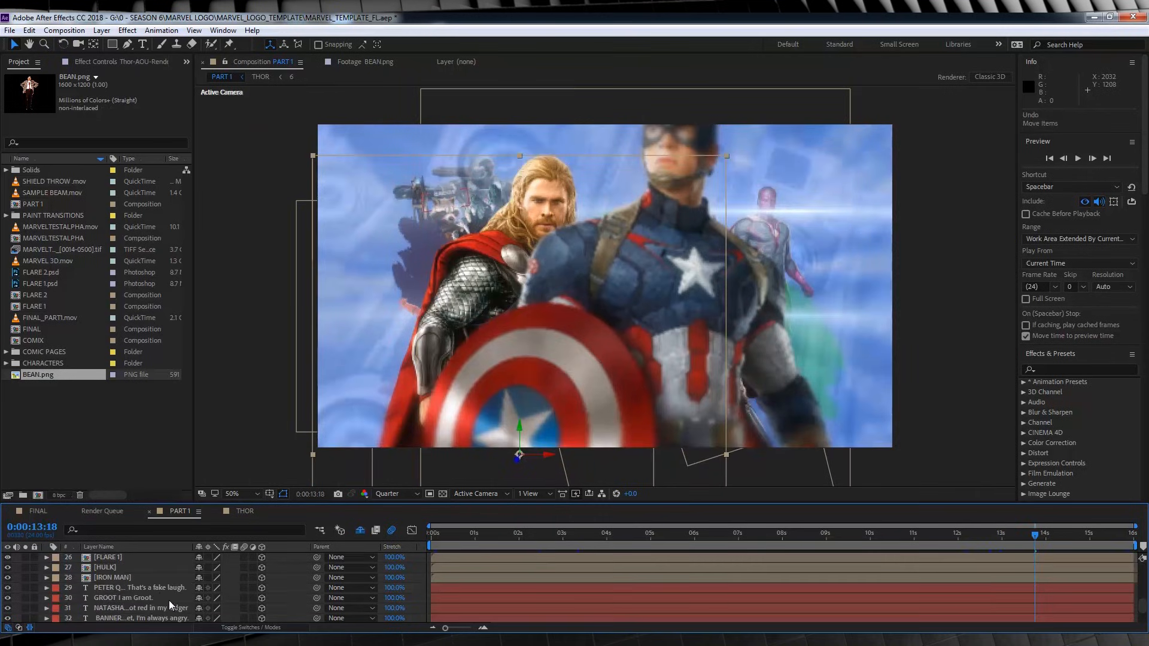
click(154, 589)
click(947, 534)
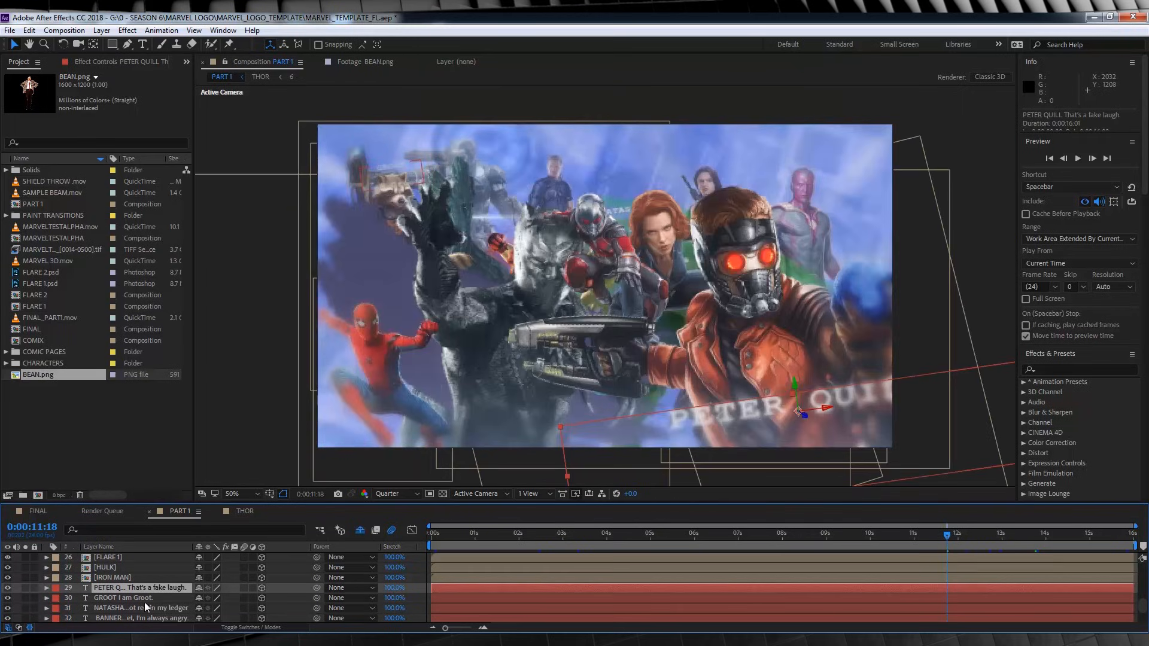
double_click(137, 587)
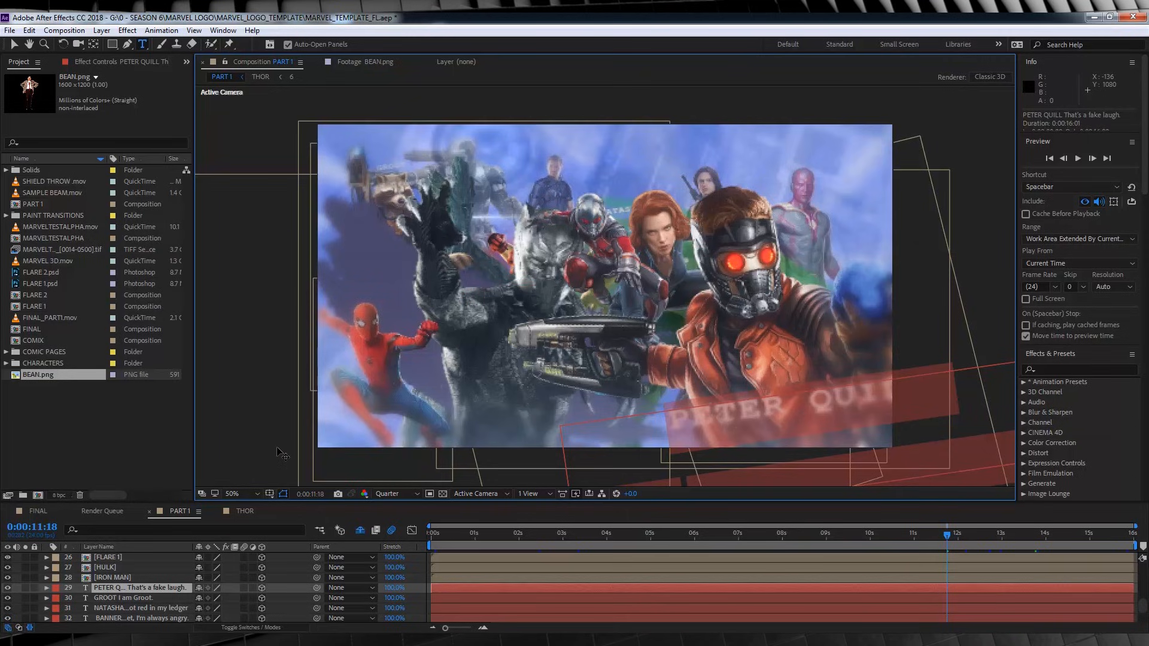
click(106, 570)
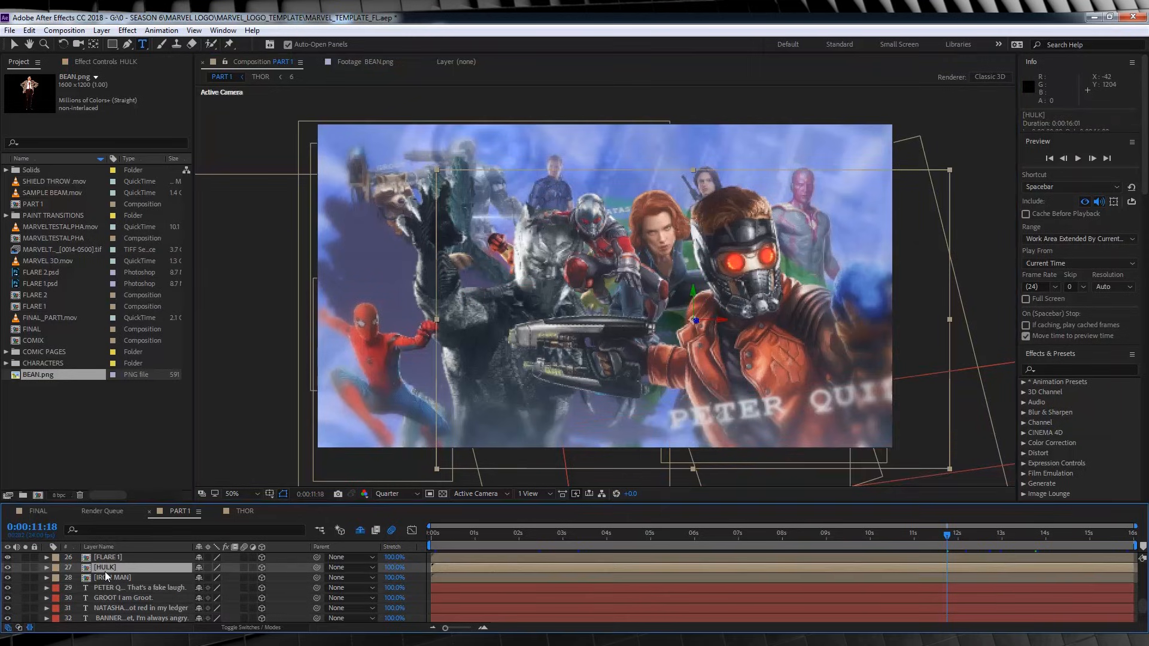
Open the COMIC PAGES composition nested in PART 1 and scrub through its page footage to 0;00;02;18.
click(447, 534)
scroll(175, 580, down, 2)
double_click(108, 605)
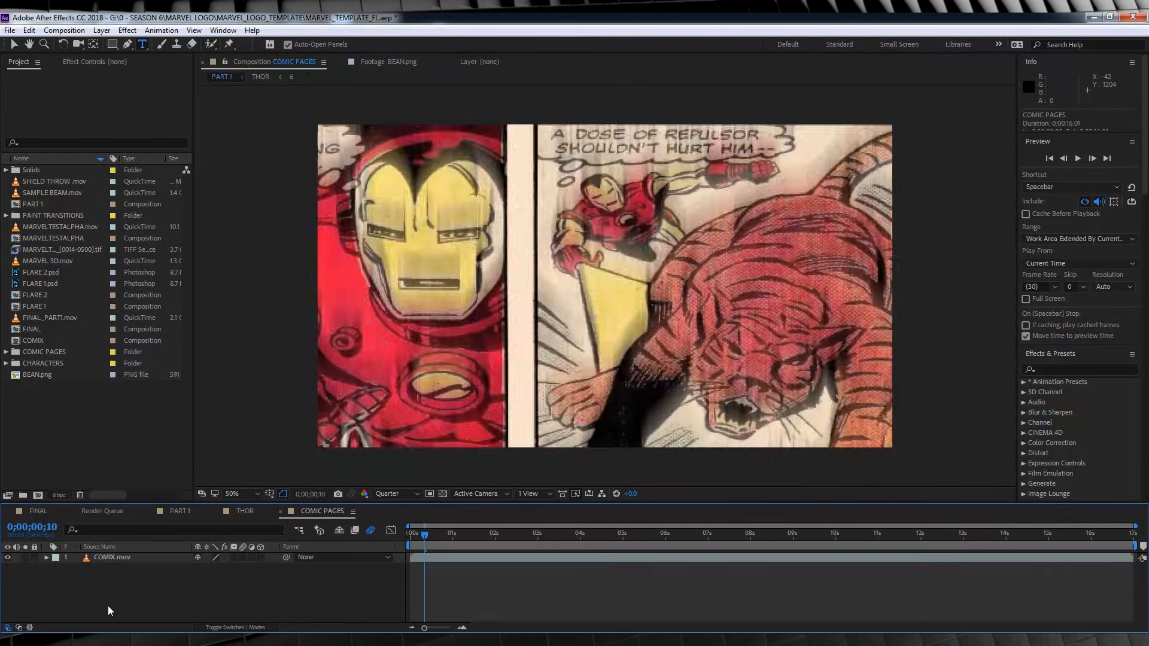
drag(426, 533, 522, 540)
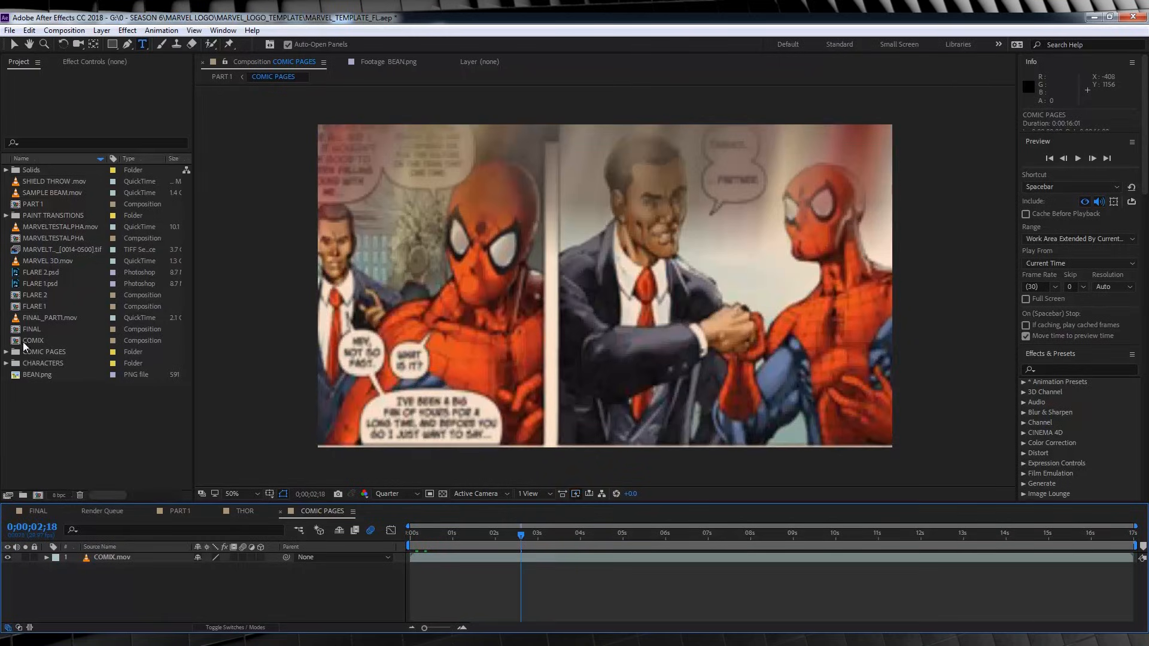
Open the COMIX composition and go to its first frame with the lowest layer, 3.jpg, selected.
click(25, 343)
double_click(13, 343)
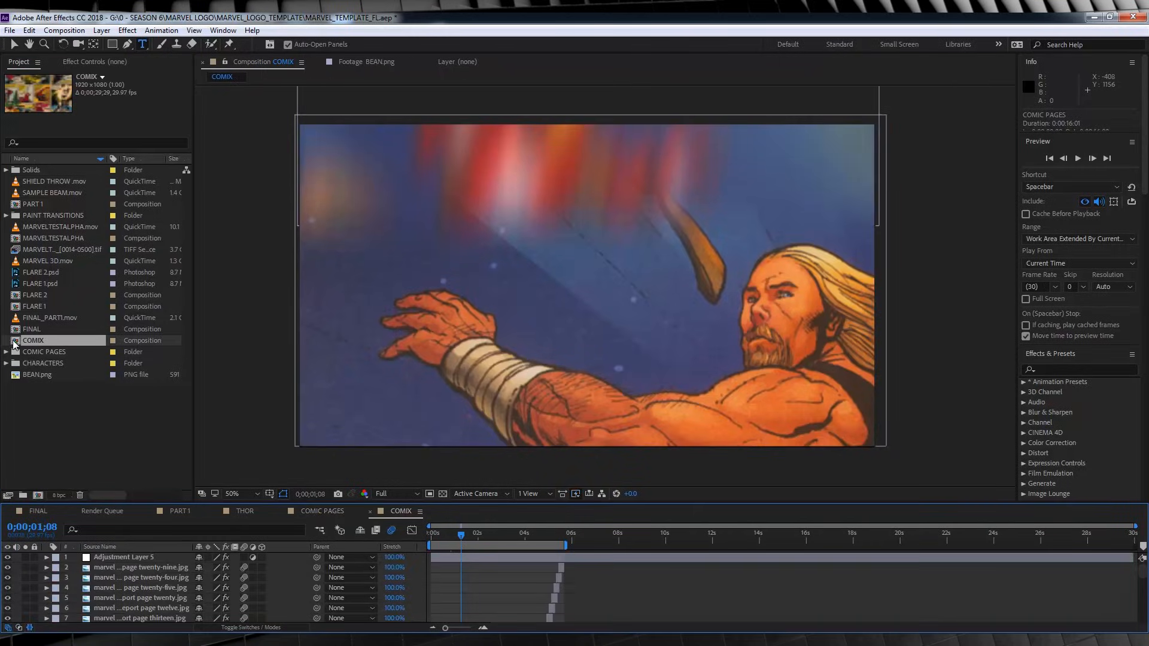
scroll(447, 547, down, 10)
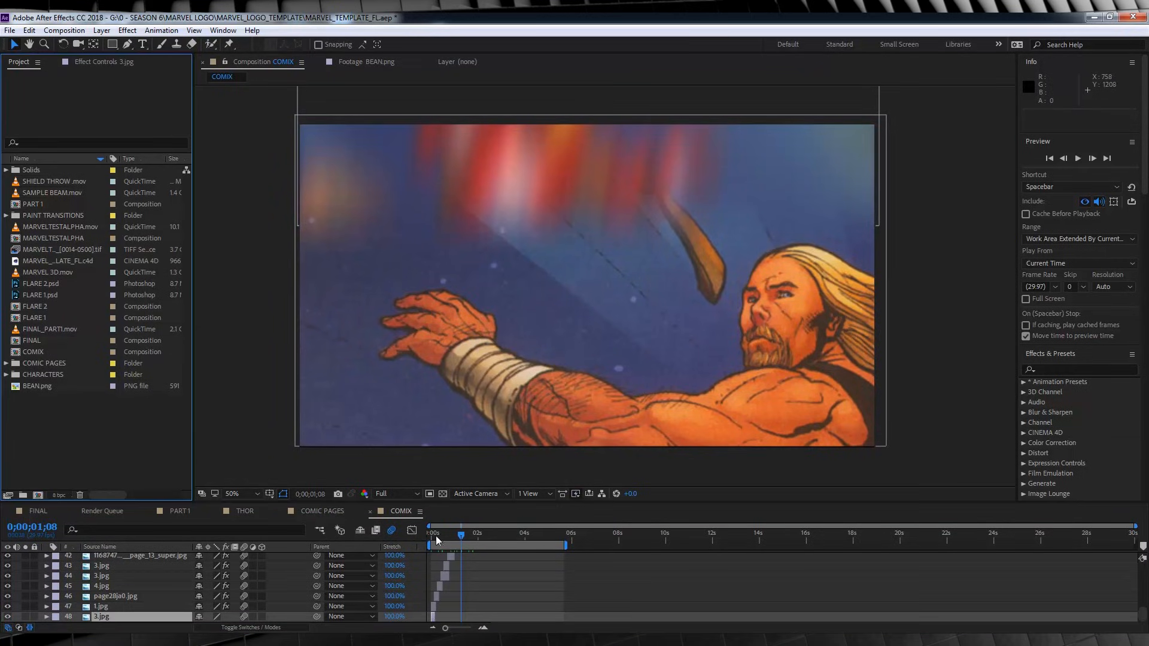
drag(437, 537, 431, 536)
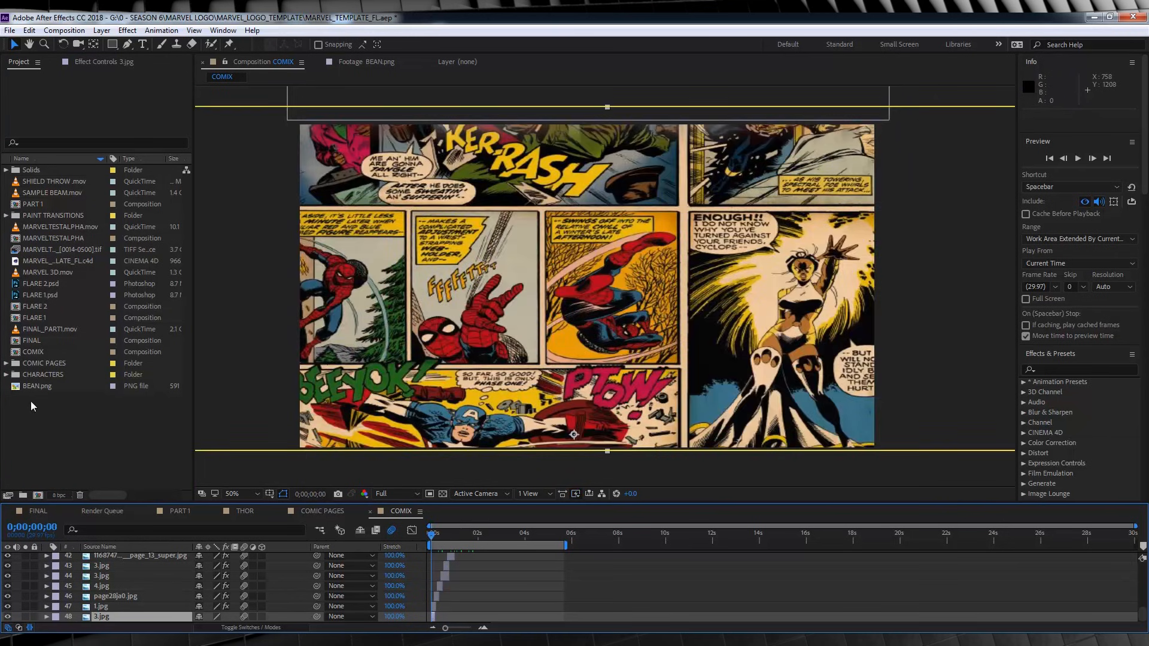
Replace the lowest COMIX layer with ultimates-frank-cho-page.jpg from the COMIC PAGES folder and scale it to 278.2, 204.0%.
click(6, 363)
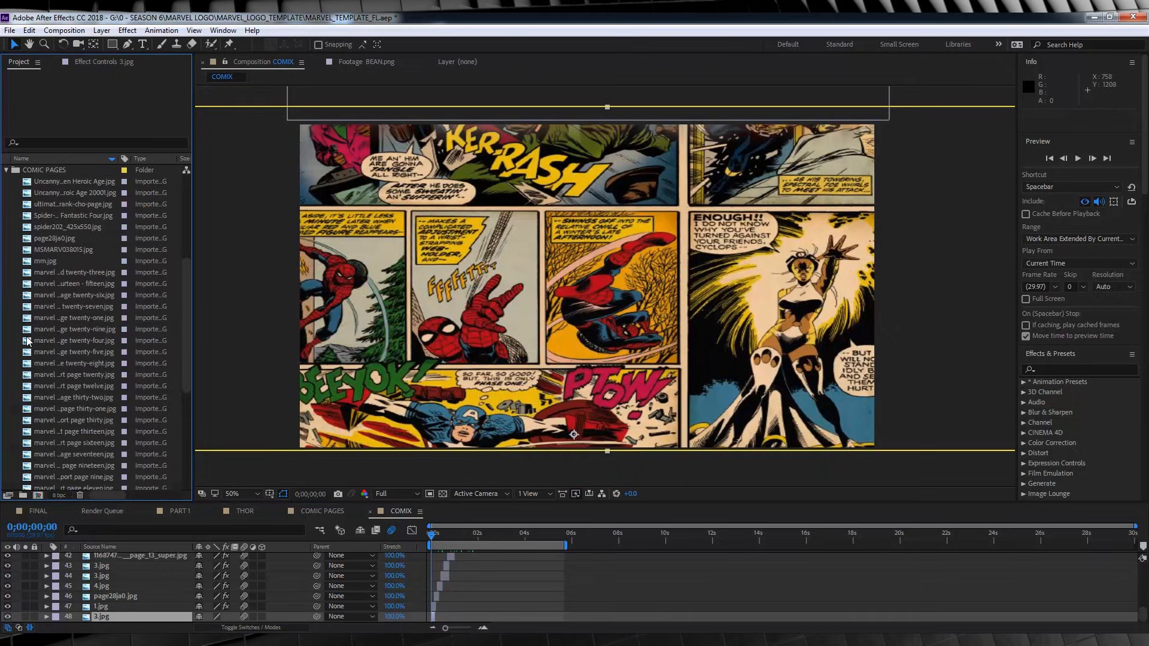
click(65, 194)
click(66, 204)
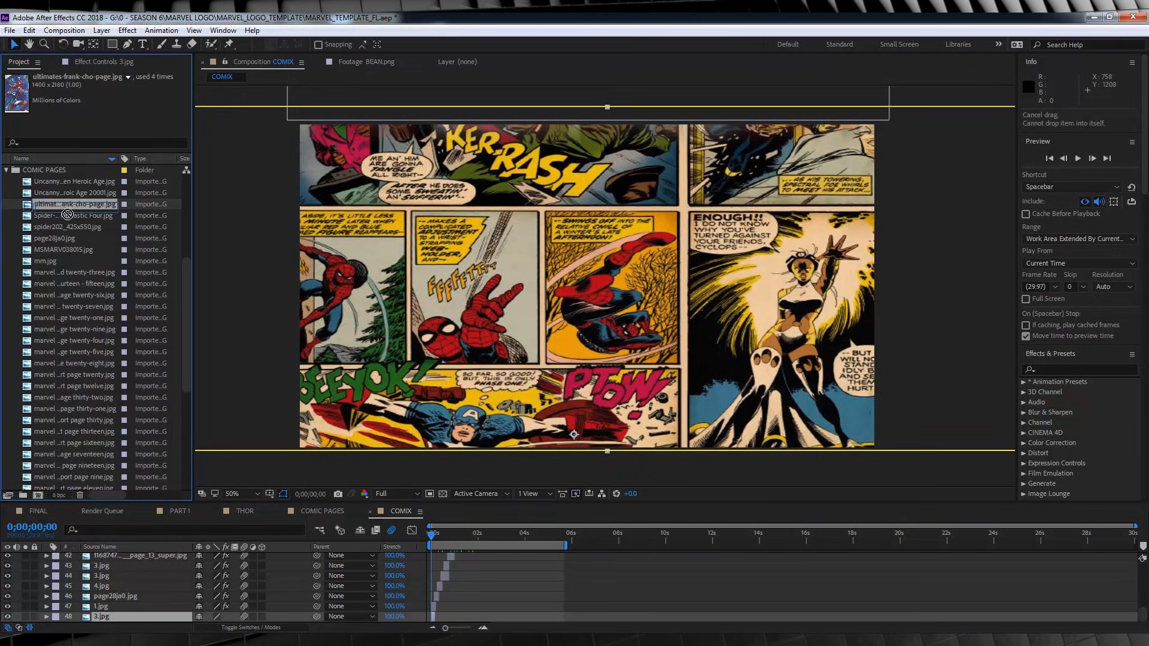
alt+drag(67, 214, 110, 617)
key(s)
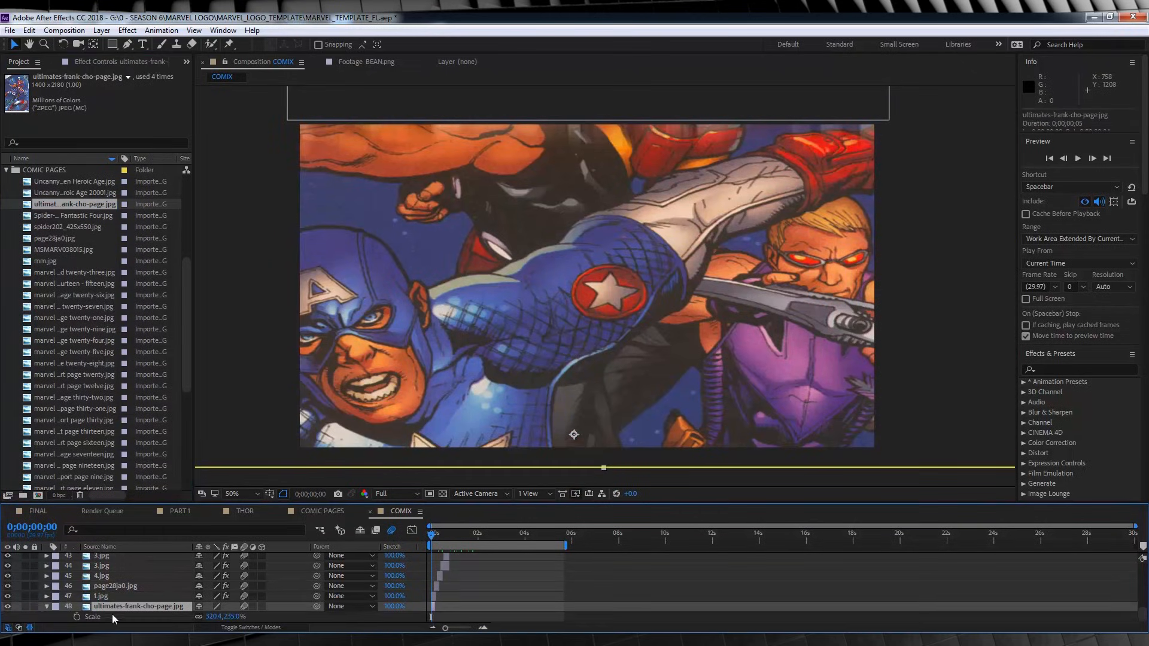
drag(231, 618, 212, 616)
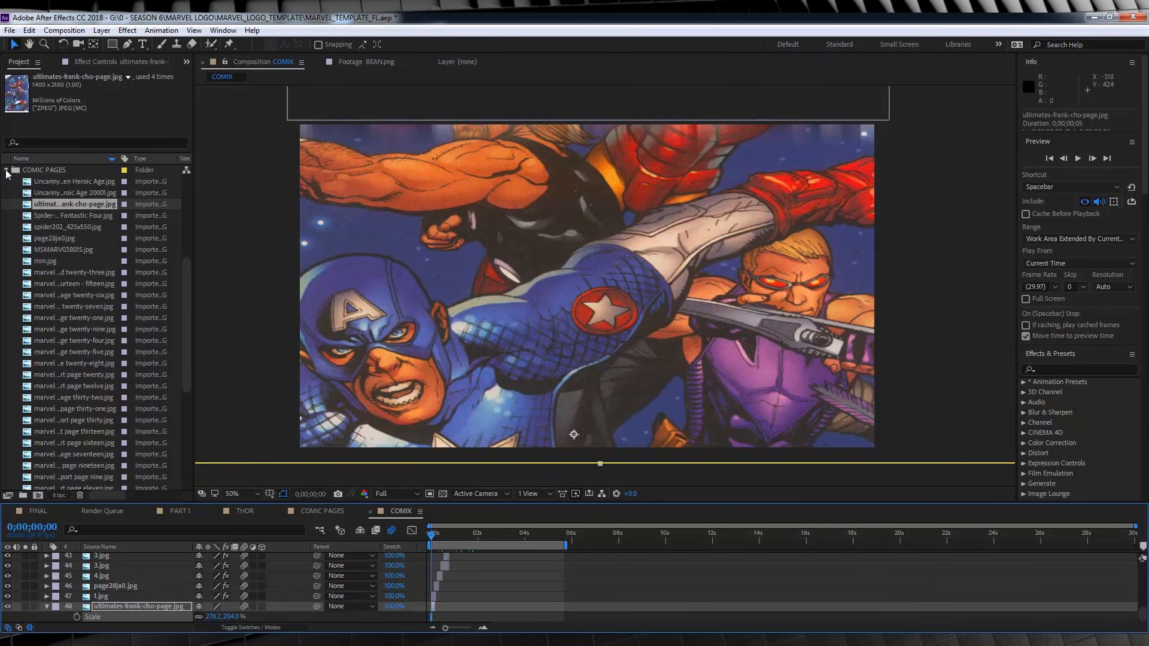
Open the original of MARVEL_TEMPLATE_FL.c4d in Cinema 4D and play its animation from the first frame.
click(6, 171)
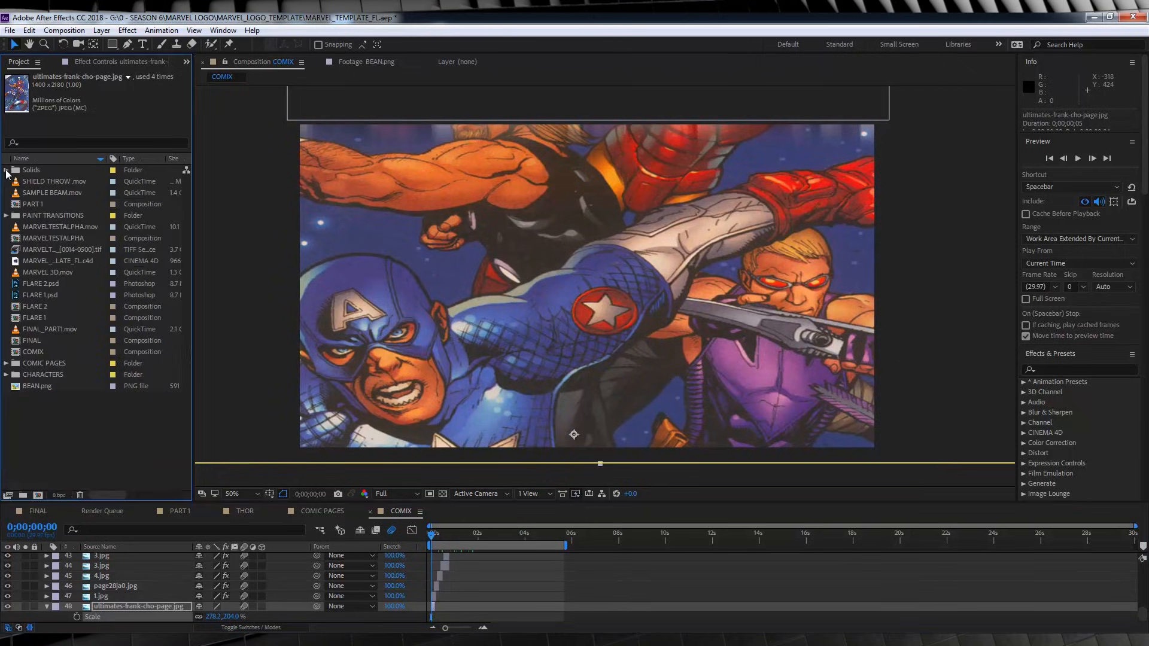
click(59, 257)
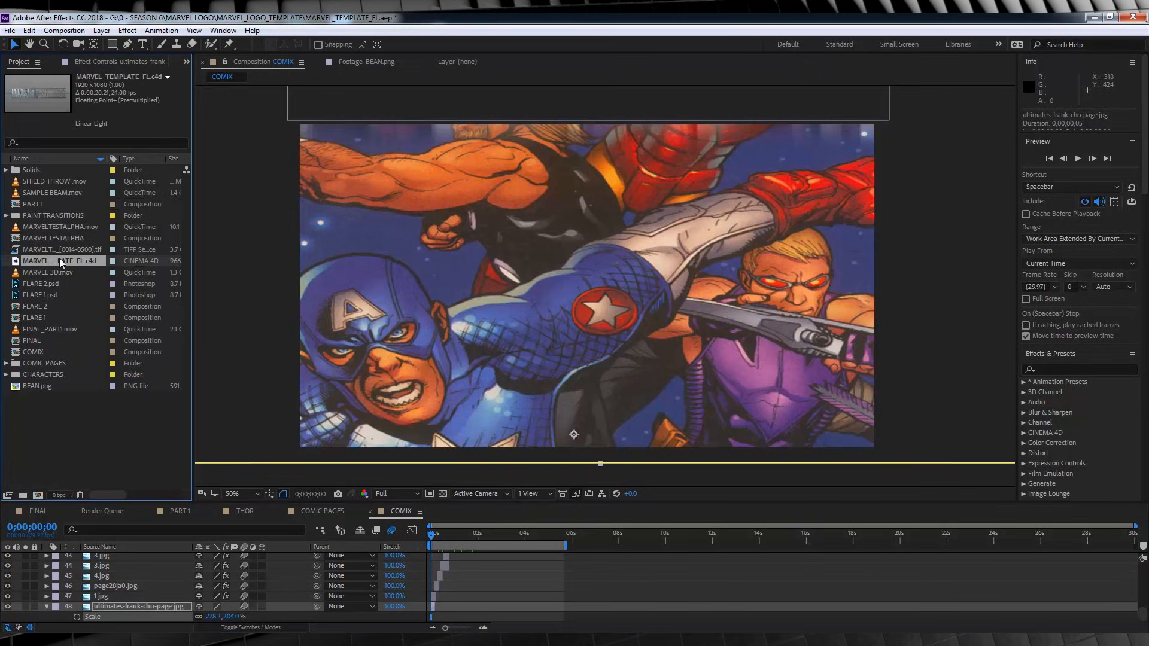
click(29, 30)
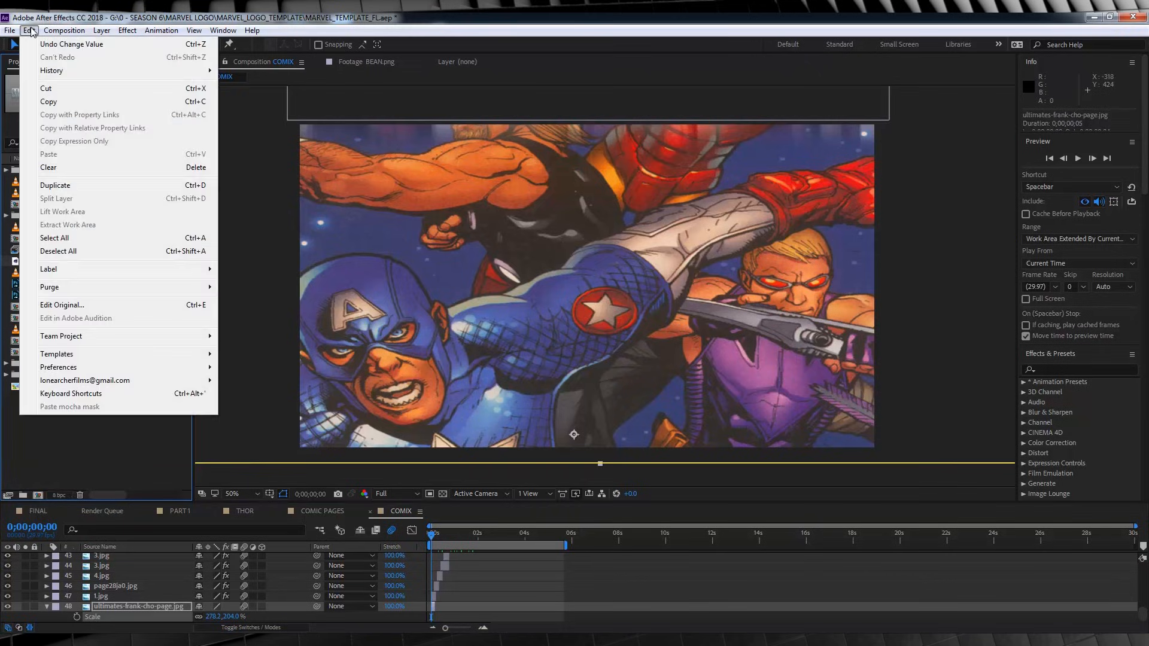
click(82, 305)
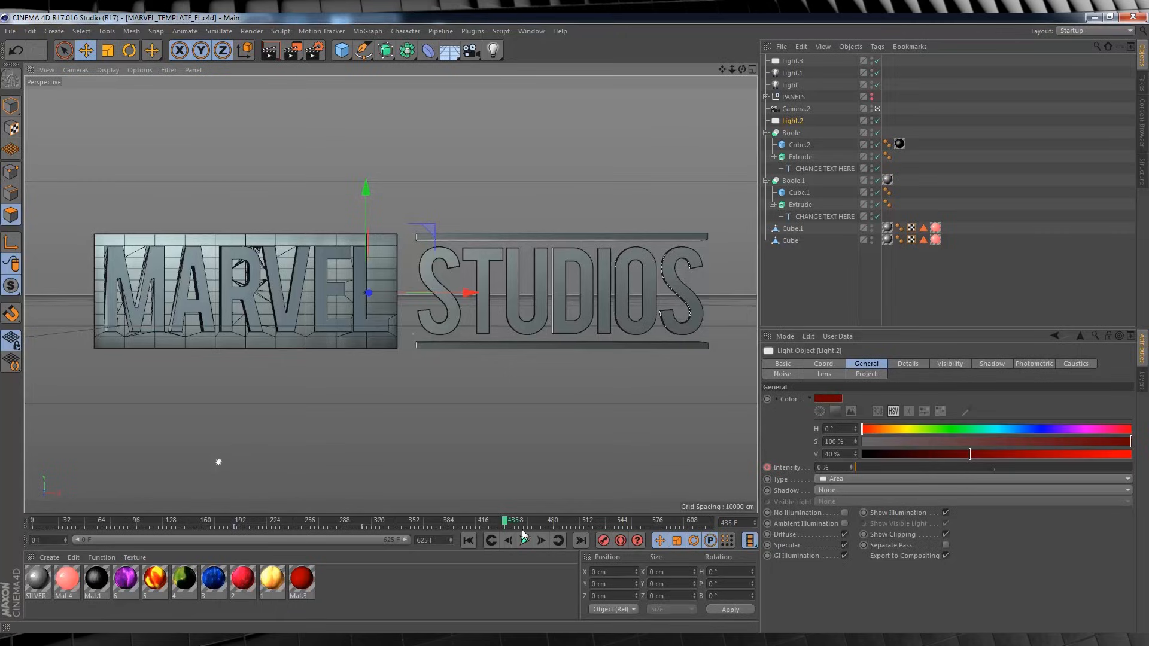
click(463, 540)
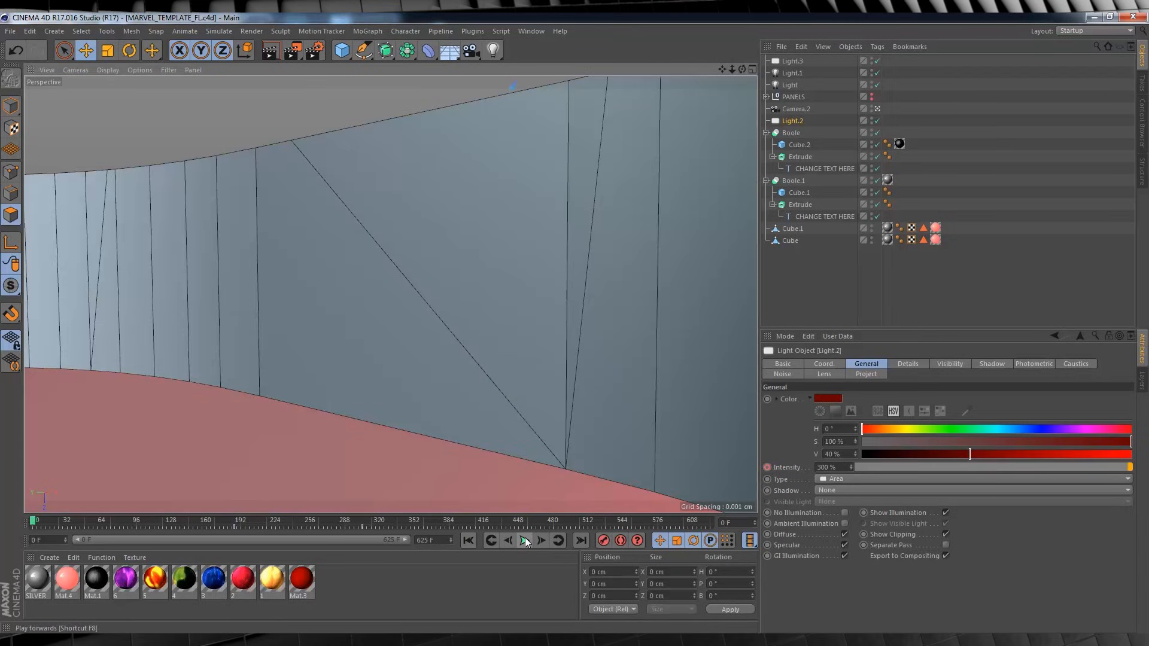
click(524, 541)
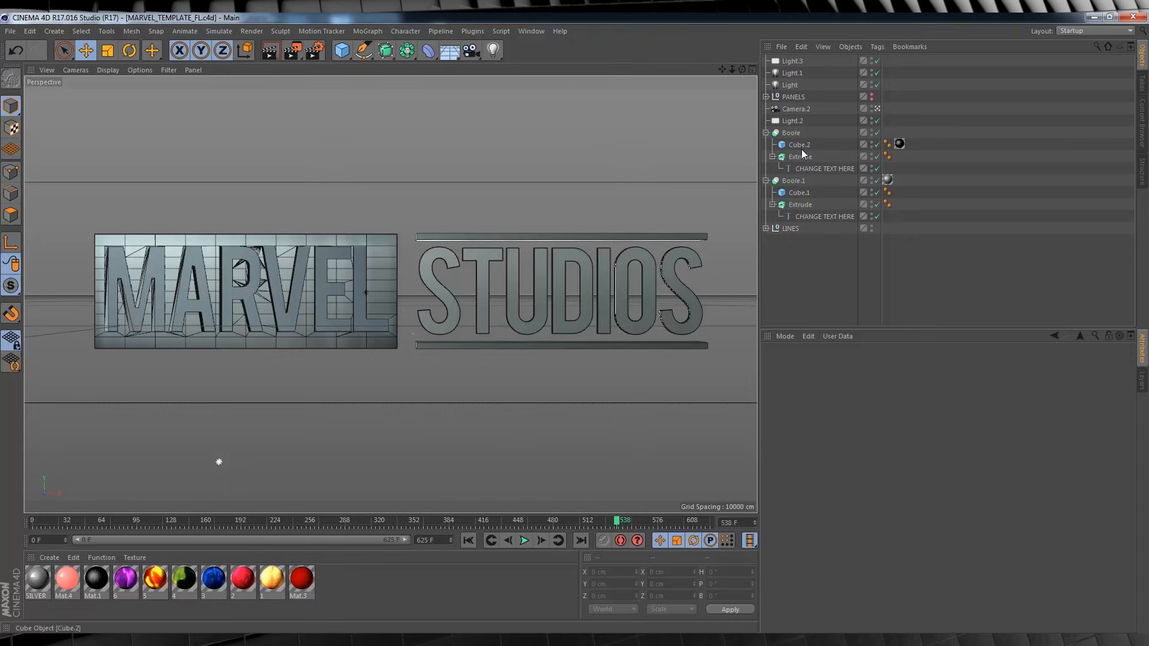
Examine the settings of the text, Extrude and Cube.2 objects that form the MARVEL panel.
click(812, 169)
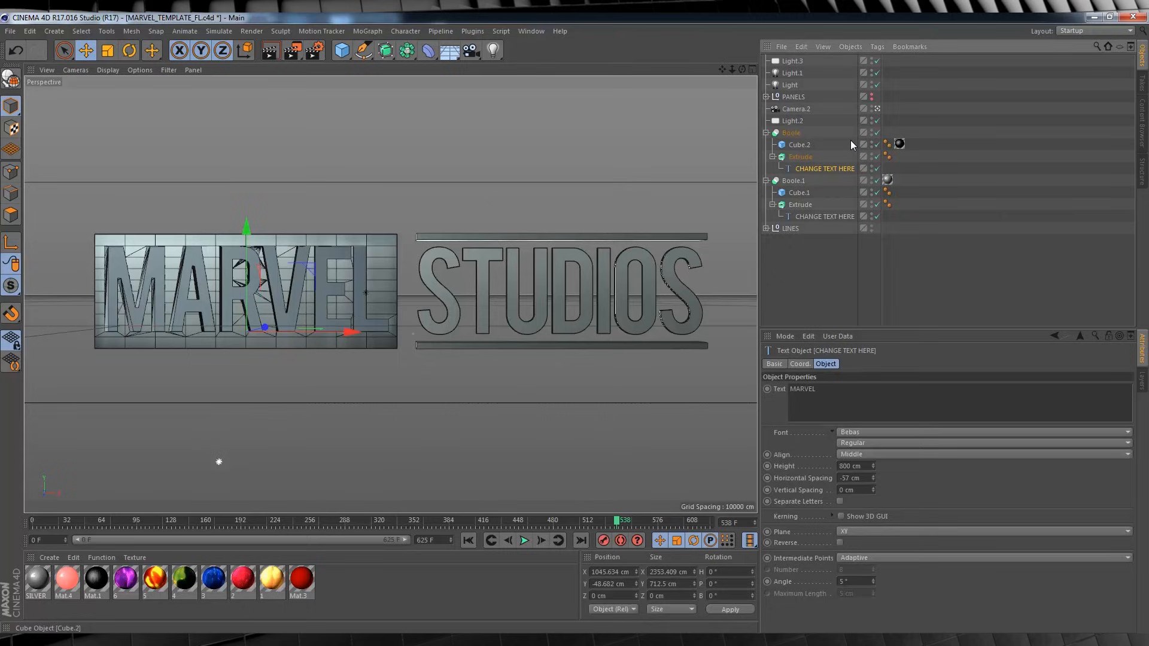
click(801, 145)
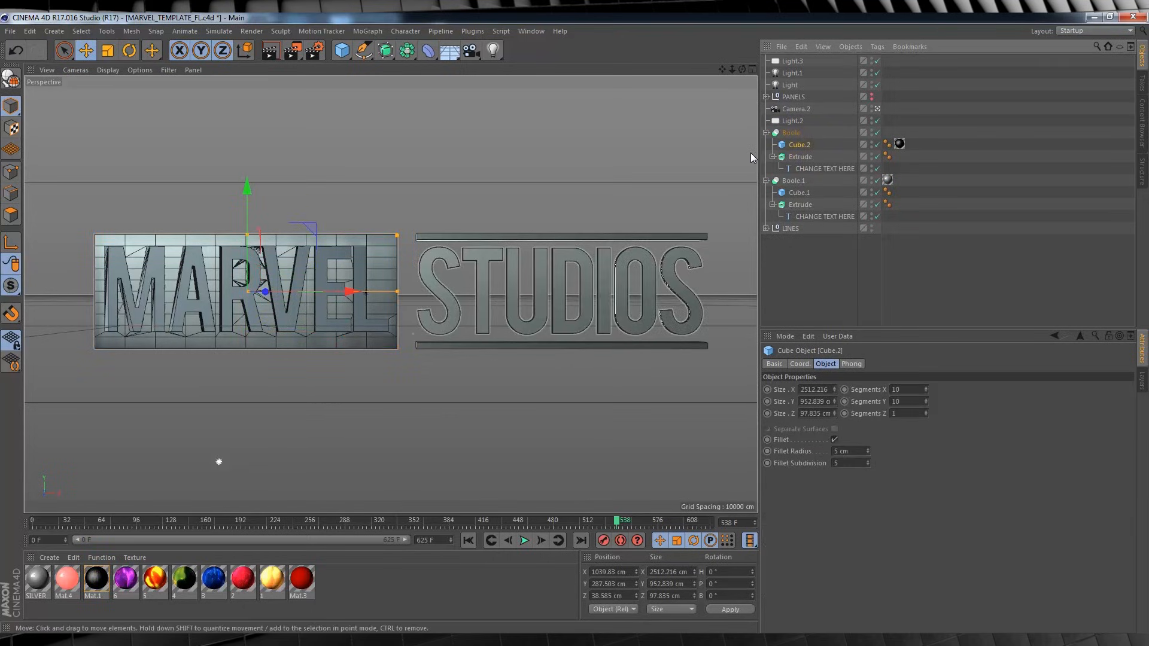
click(797, 157)
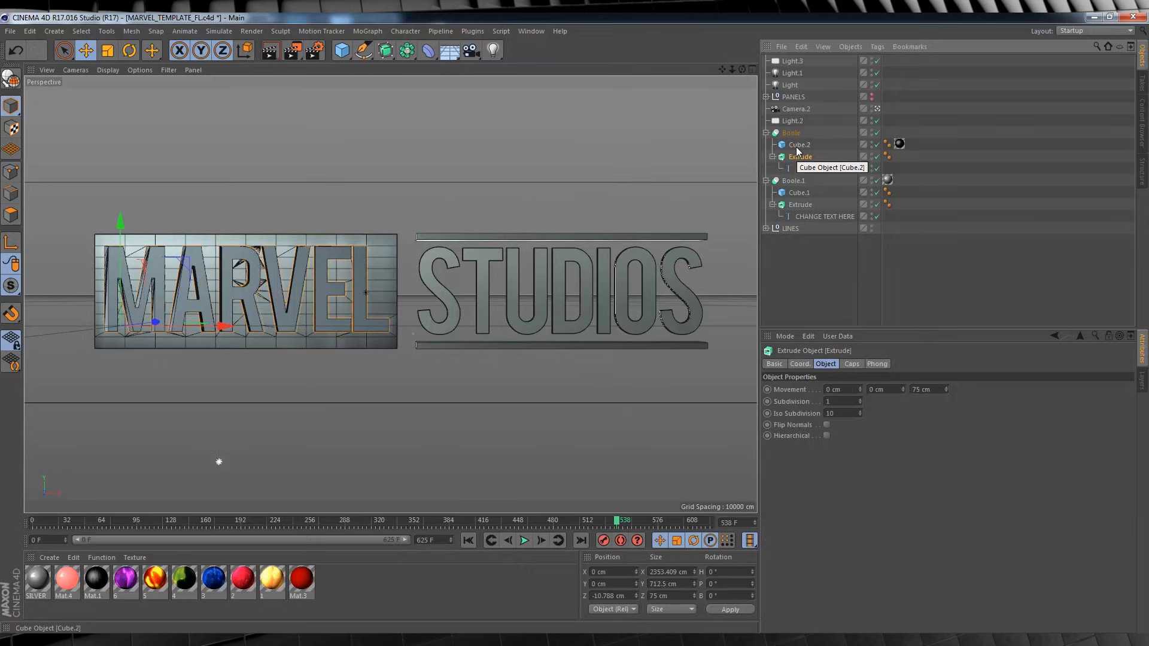
click(799, 145)
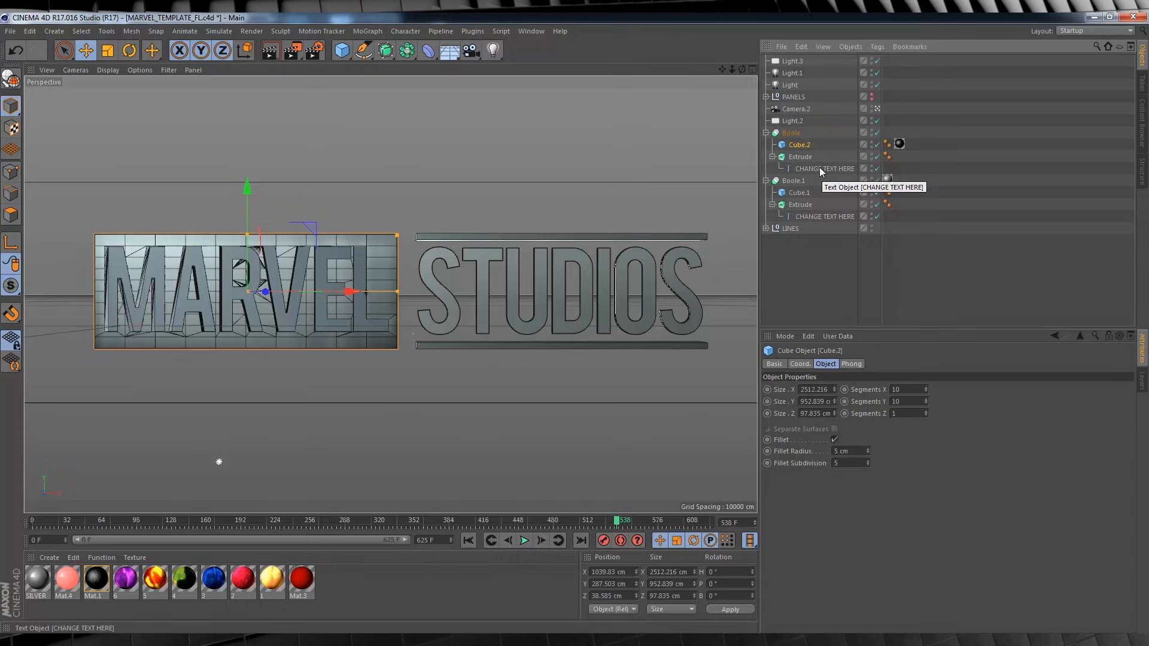
Replace the MARVEL text in the first Boole with GHGHGHGHGH.
click(814, 169)
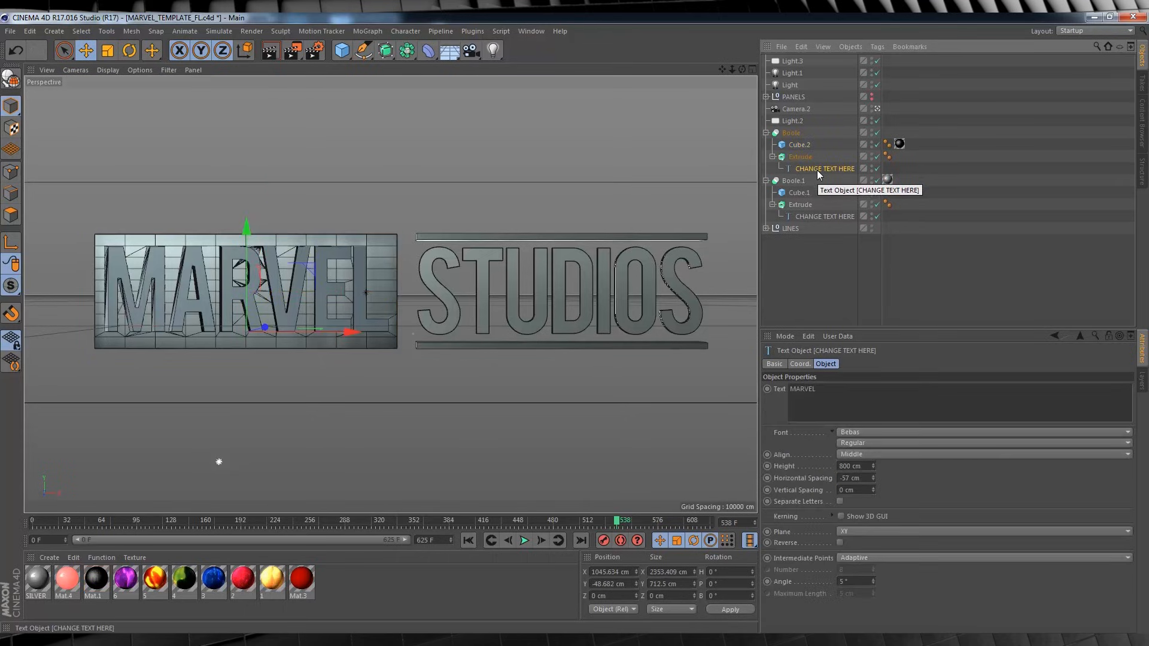
click(823, 392)
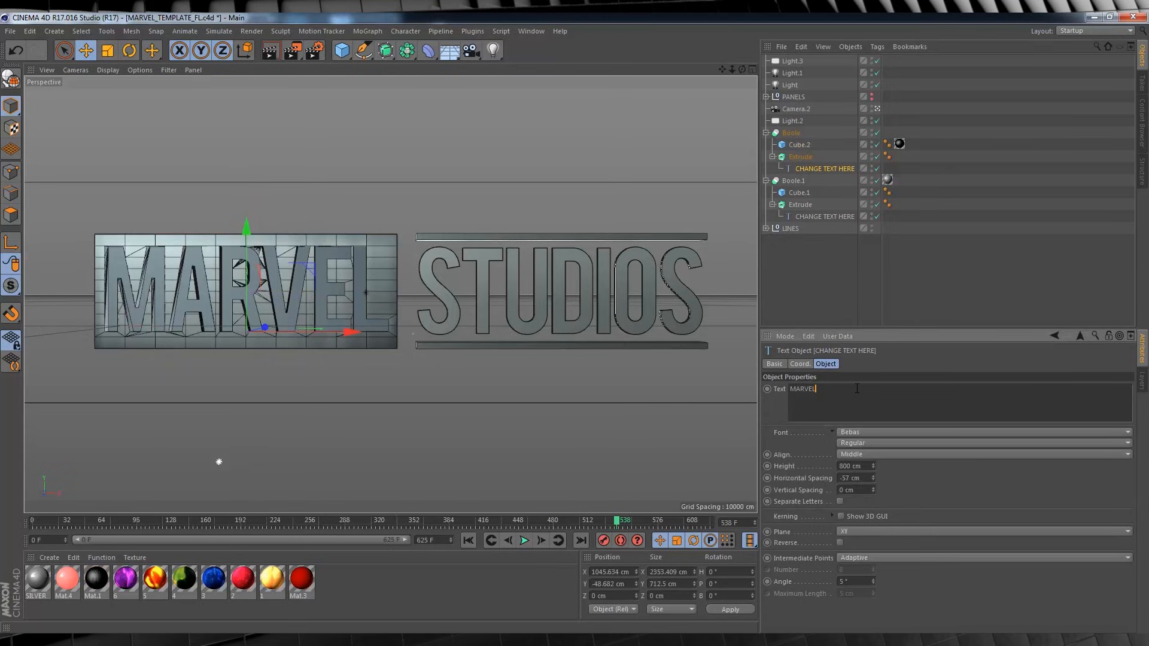
drag(825, 389, 769, 392)
text(GHGHGHGHGH)
click(827, 304)
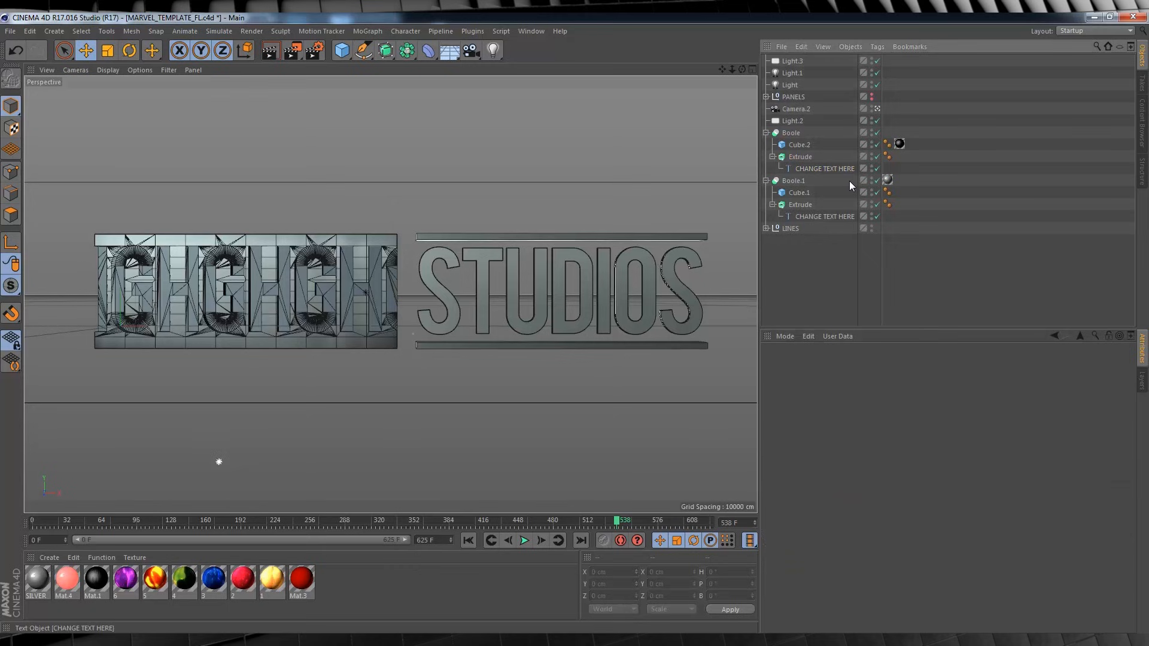
Check the STUDIOS text object, and change the first Boole's text to DEXTER.
click(820, 217)
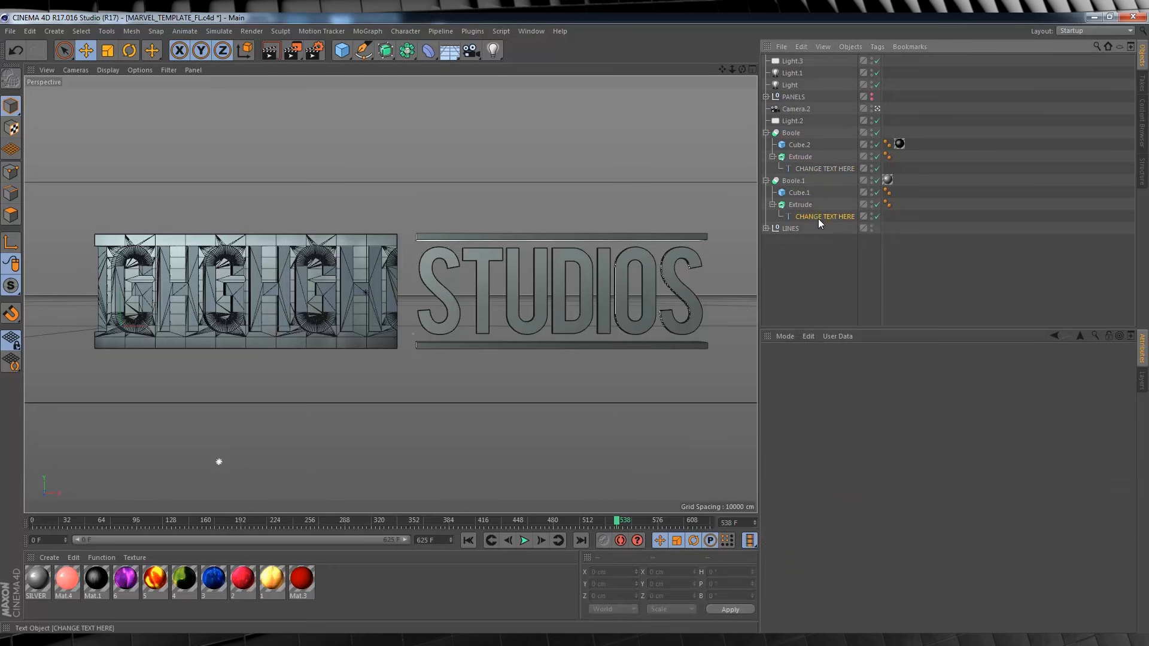
click(826, 169)
double_click(855, 389)
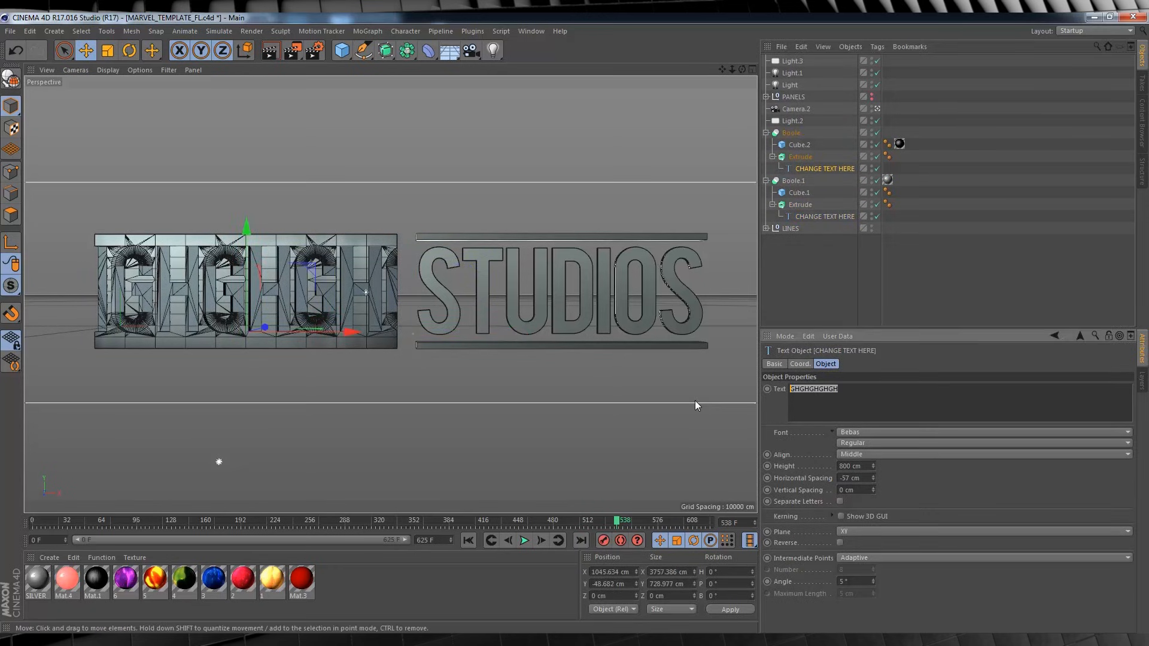
text(DEXTER)
click(913, 286)
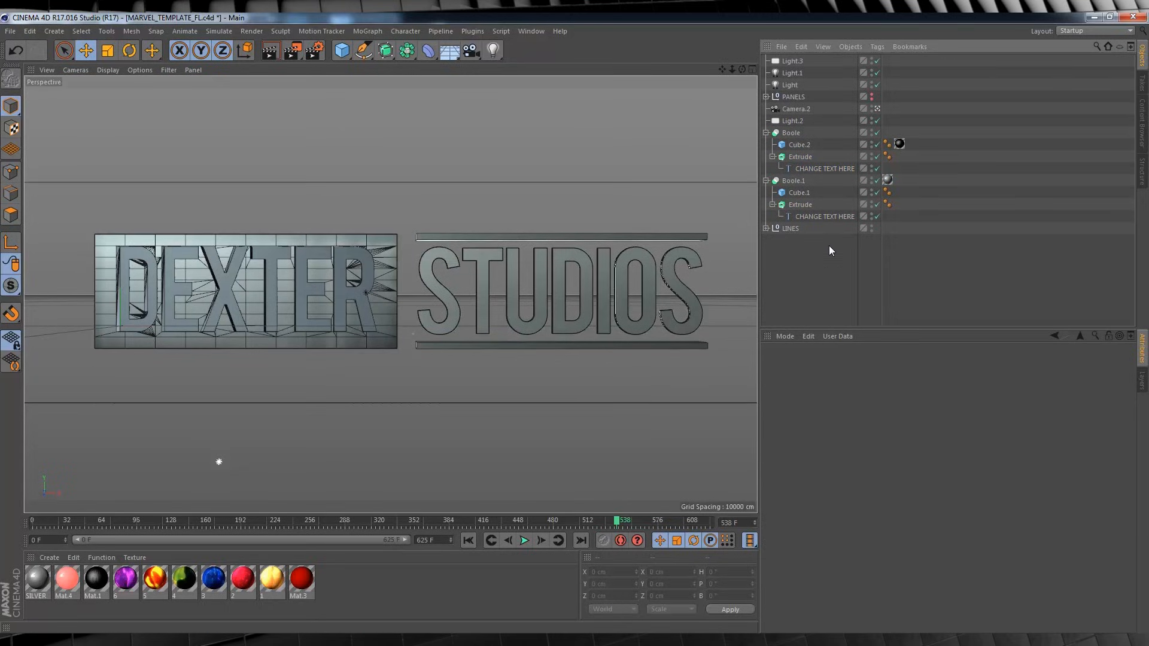
Change the first Boole's text to FILM and narrow its Cube.2 panel to about 1462 cm wide.
click(819, 168)
double_click(801, 389)
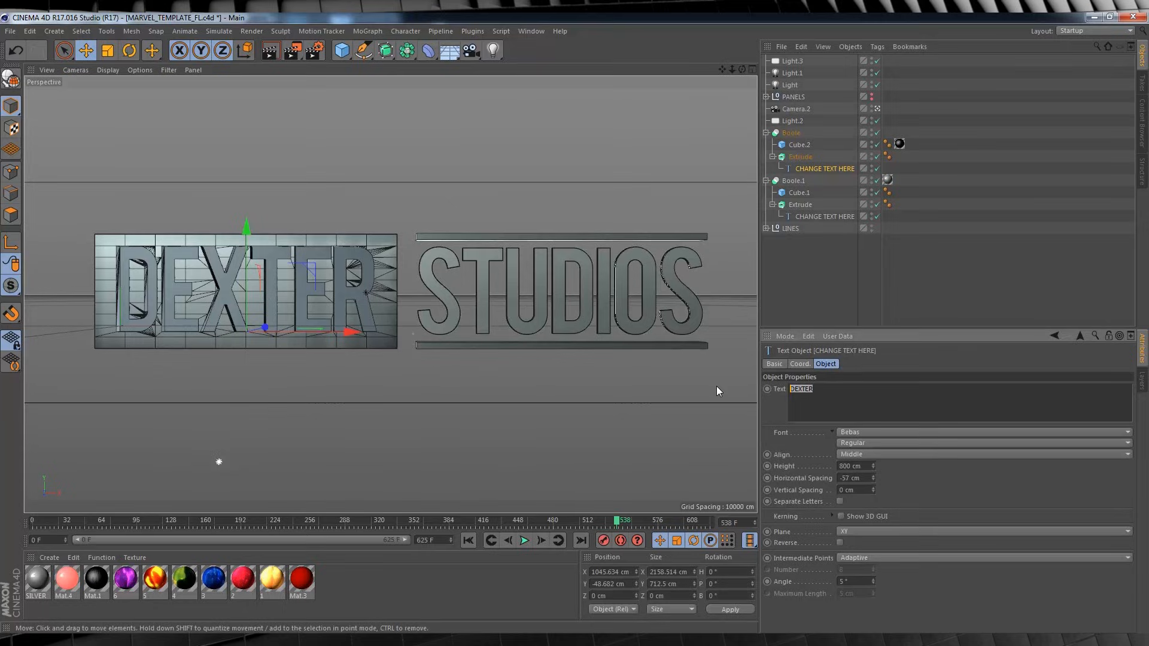
text(FILM)
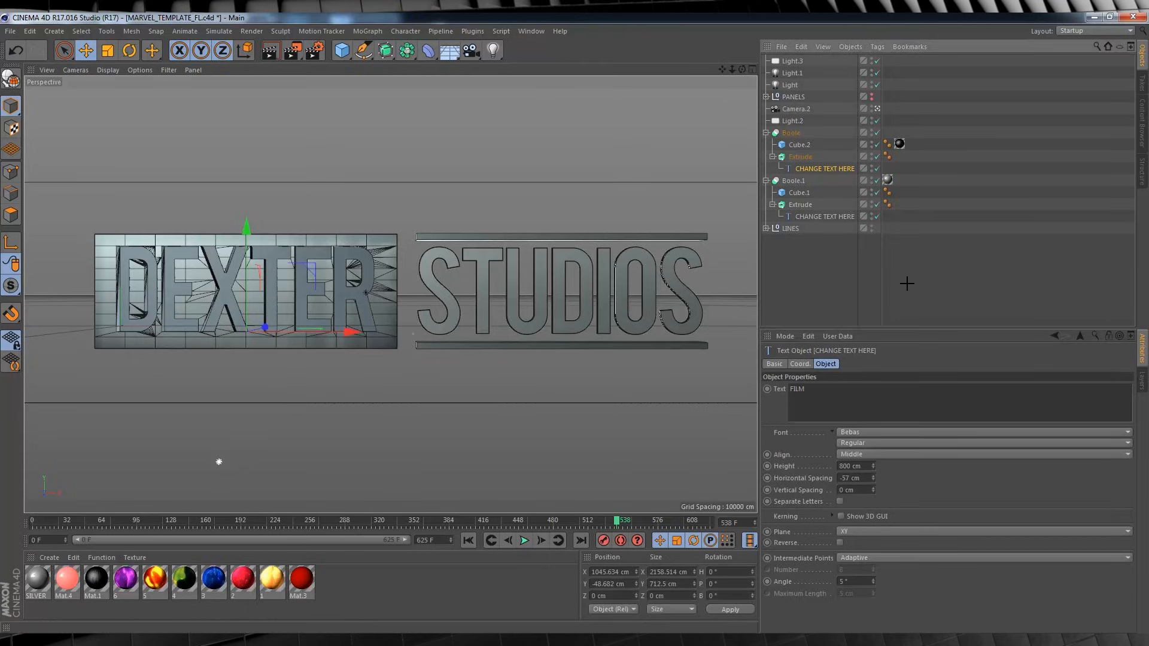
click(797, 143)
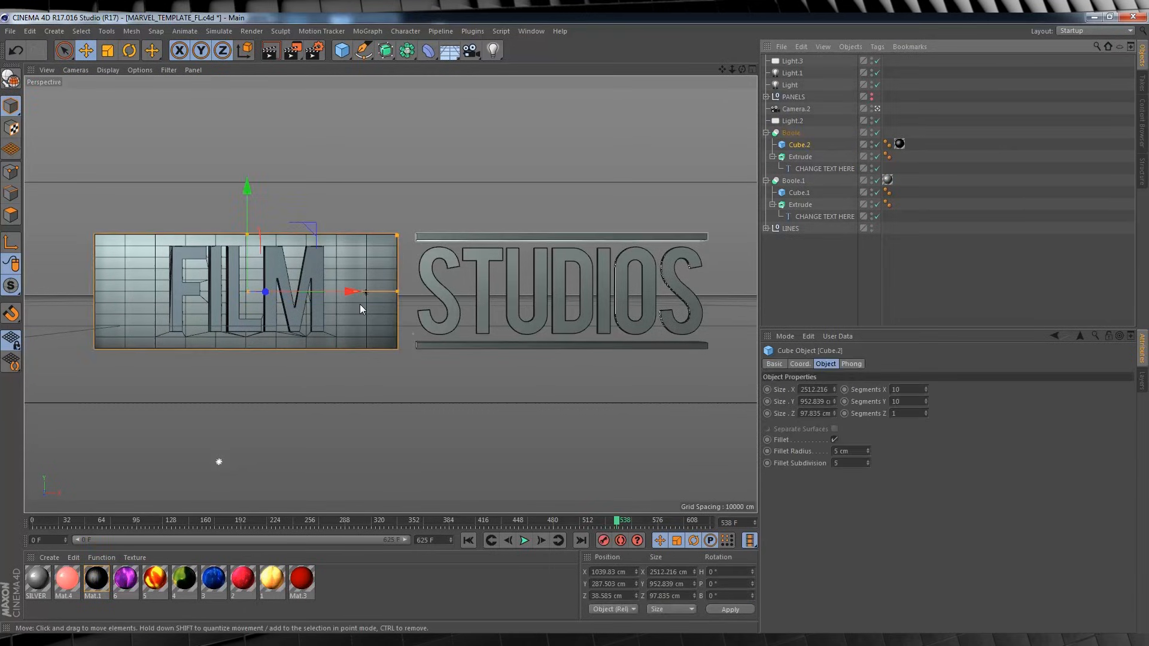
drag(397, 292, 335, 292)
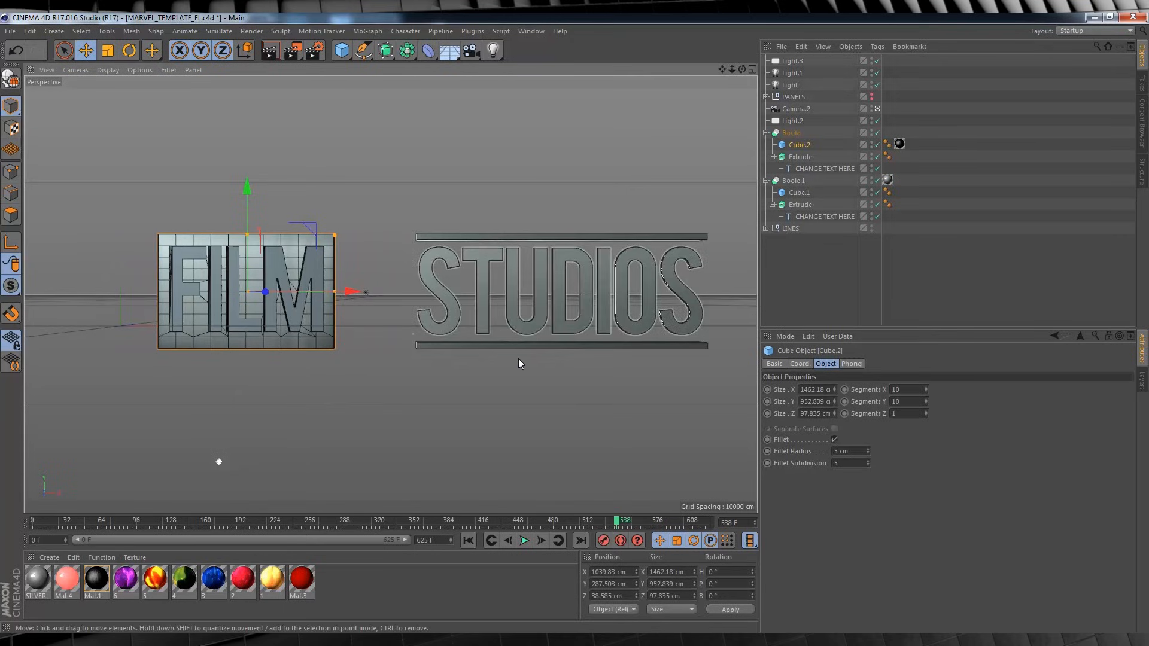
In the Front view, shift the whole FILM Boole toward STUDIOS along X to about 266 cm.
click(752, 69)
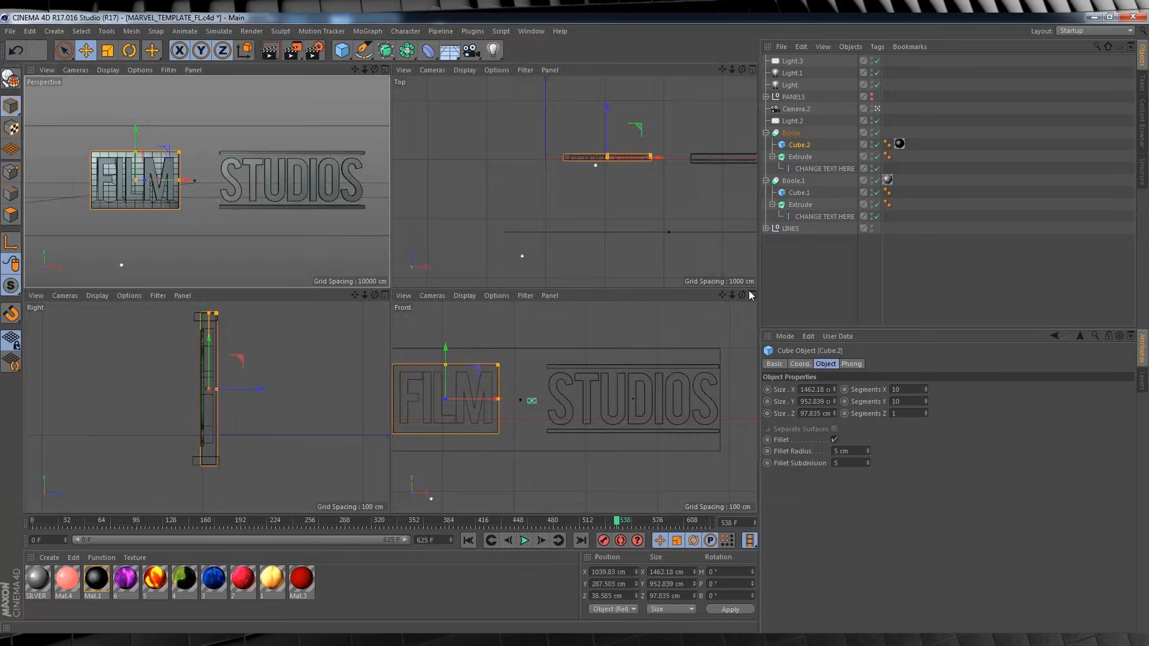
click(752, 295)
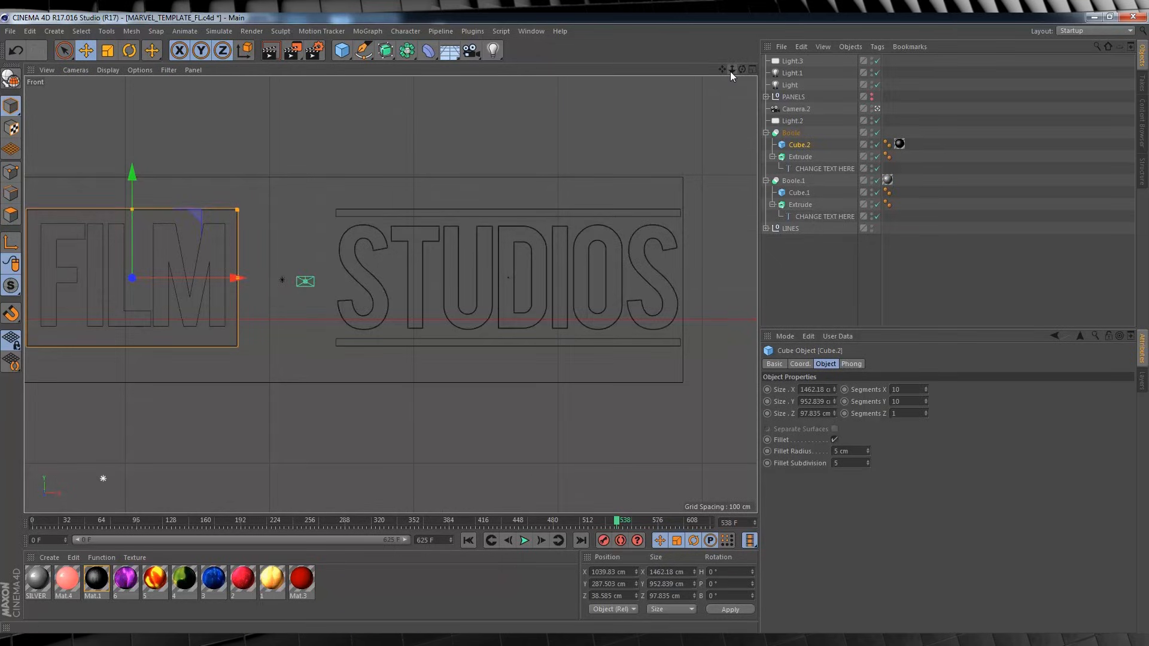
drag(731, 70, 798, 68)
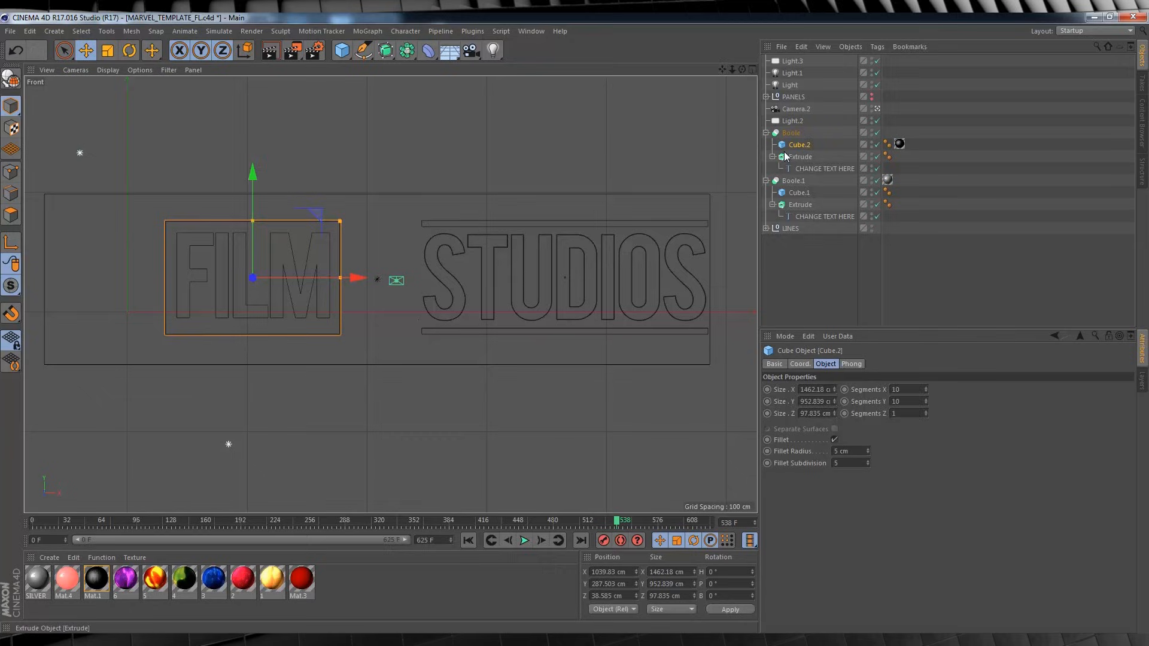
click(791, 132)
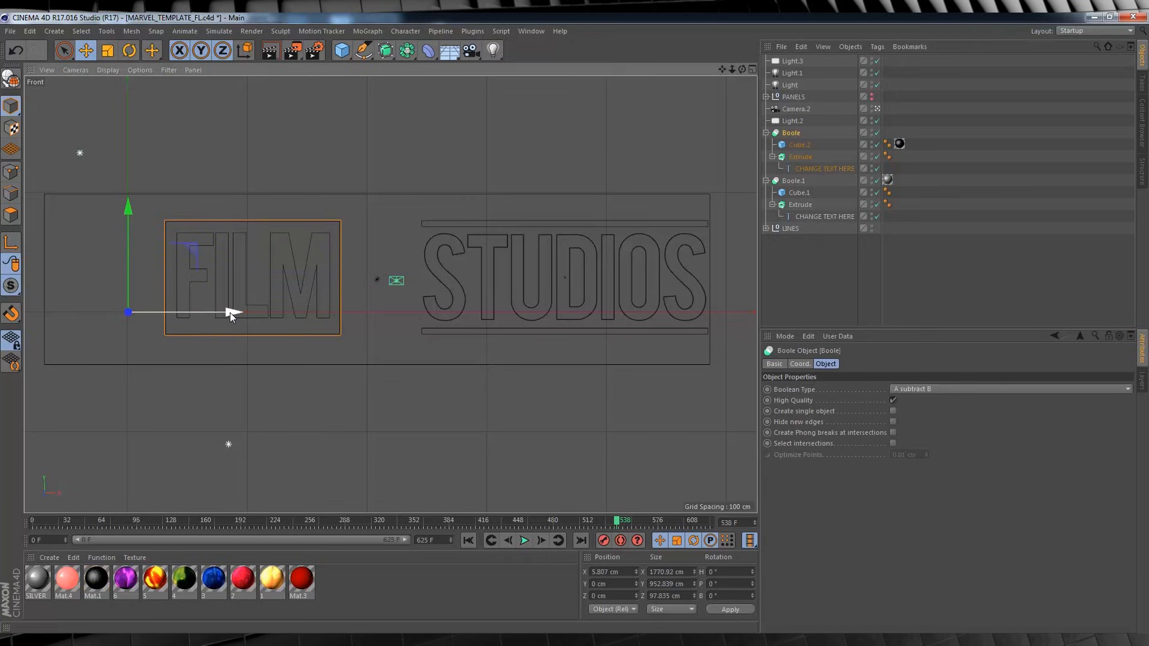
drag(230, 312, 261, 312)
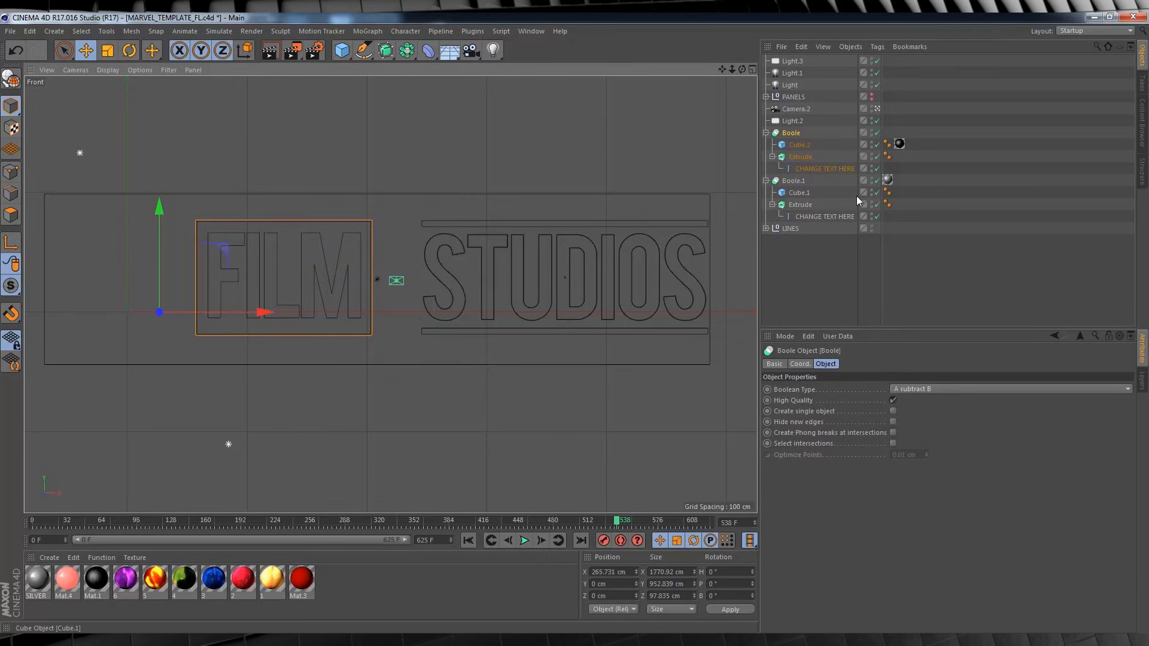
Move Boole.1 and the LINES group together along X closer to the FILM panel, and return to the Perspective view.
click(793, 180)
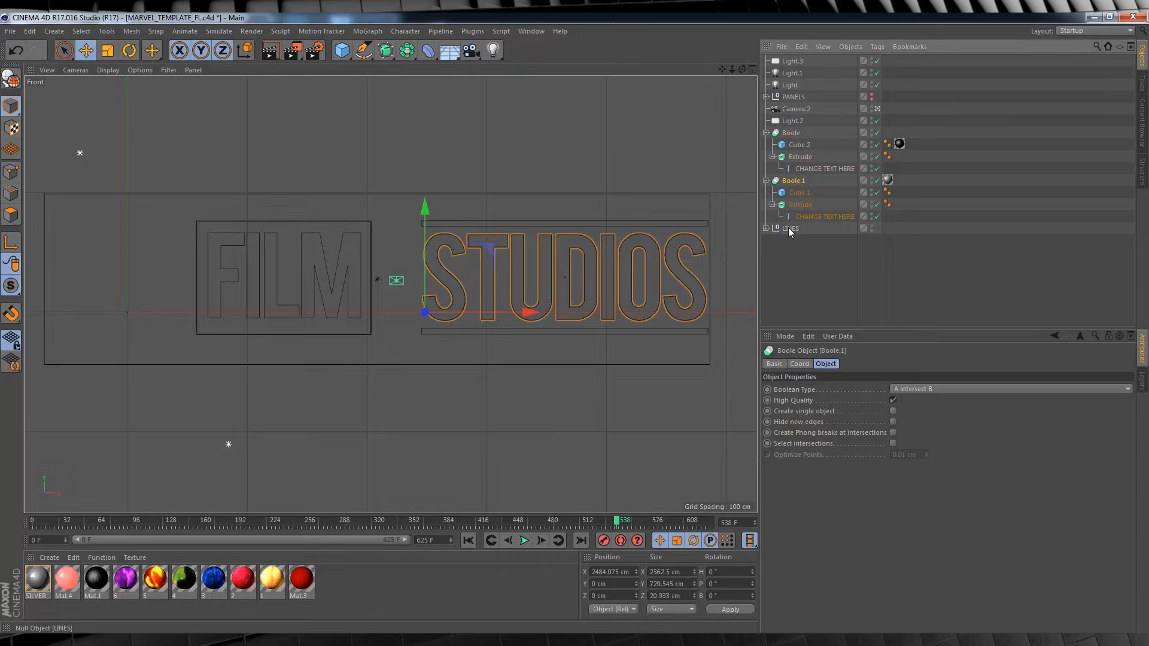
ctrl+click(790, 227)
drag(598, 296, 559, 294)
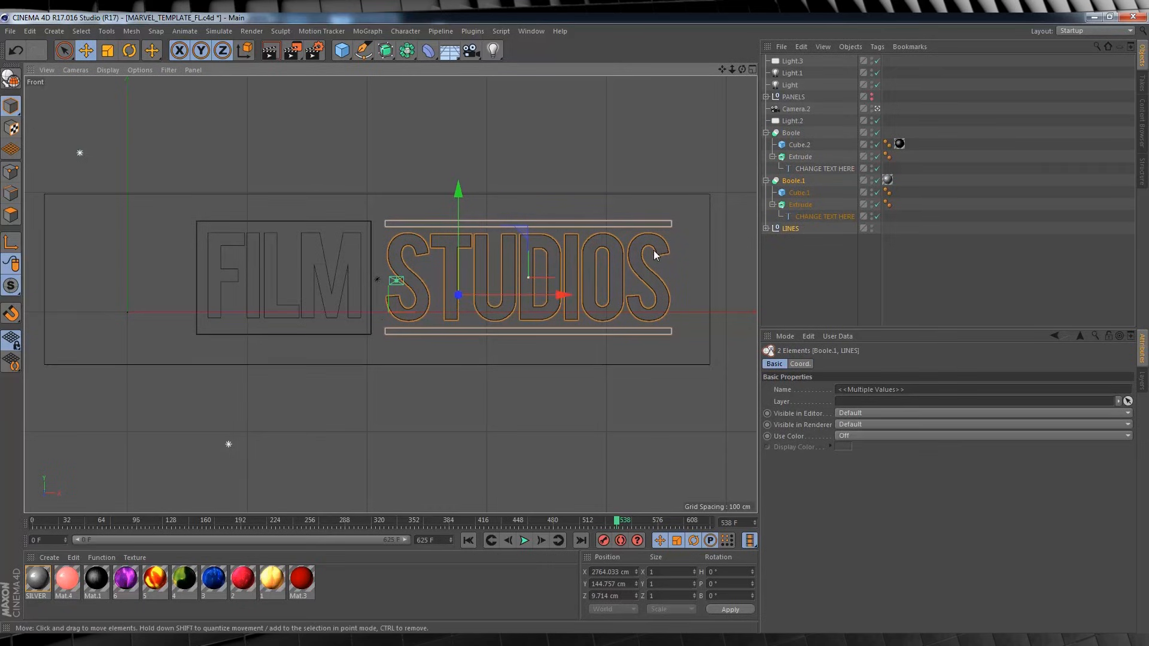
click(751, 70)
click(386, 69)
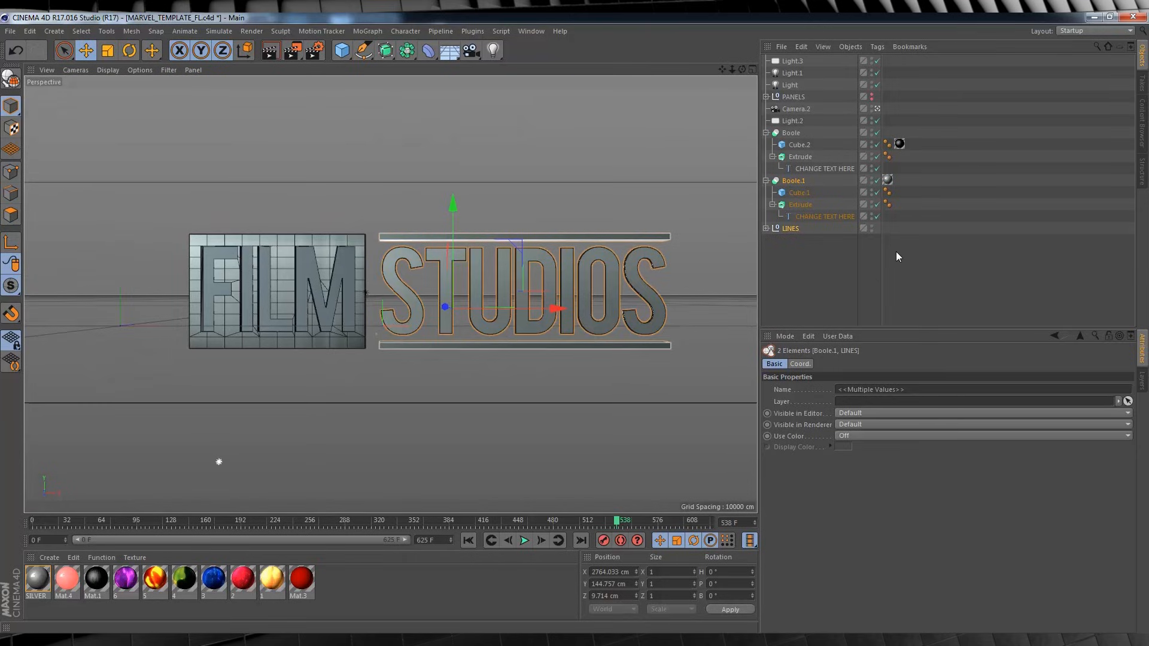
click(846, 290)
Play the logo animation, and return to frame 0 with the displayed timeline range narrowed to about the first 12 frames.
click(525, 541)
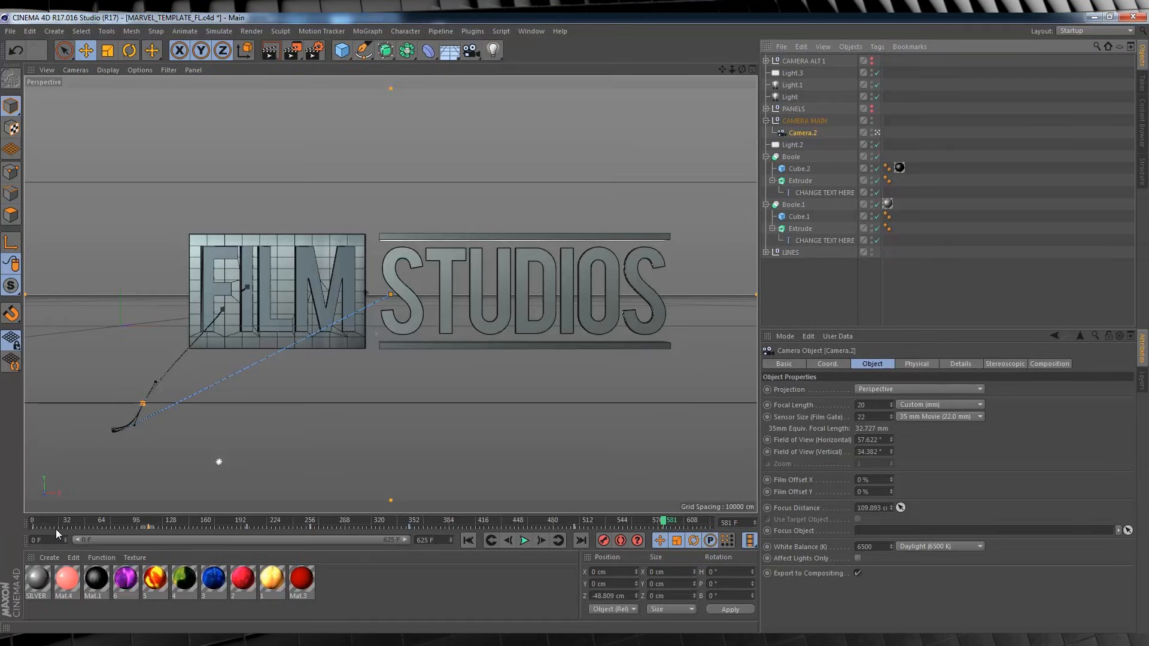
click(33, 520)
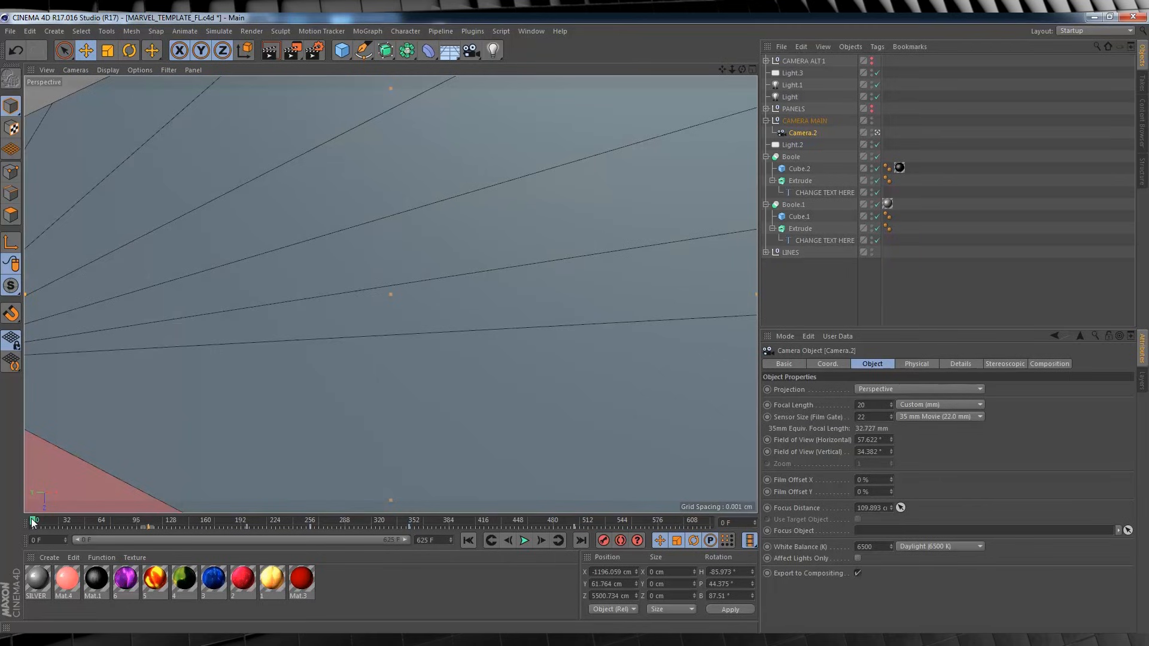
drag(407, 539, 95, 555)
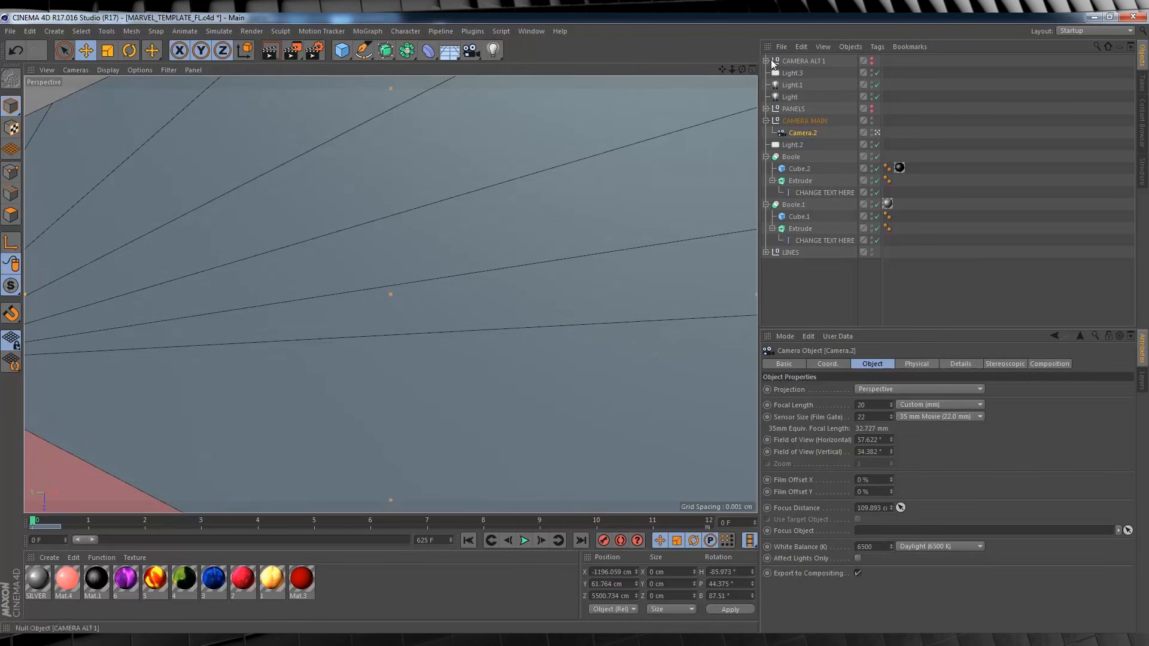
In the Front view, rotate Camera.2 at frame 0 to about H 0.6°, P 88.2°, B -0.3° so it faces straight along the letter I.
click(752, 70)
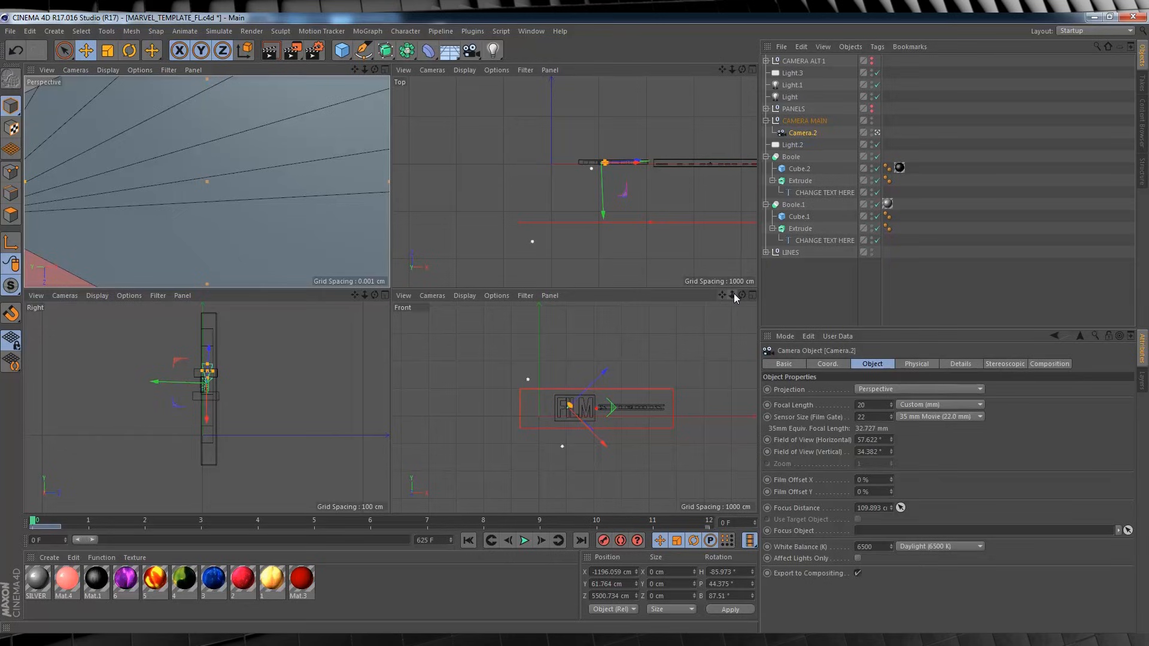
drag(732, 294, 765, 294)
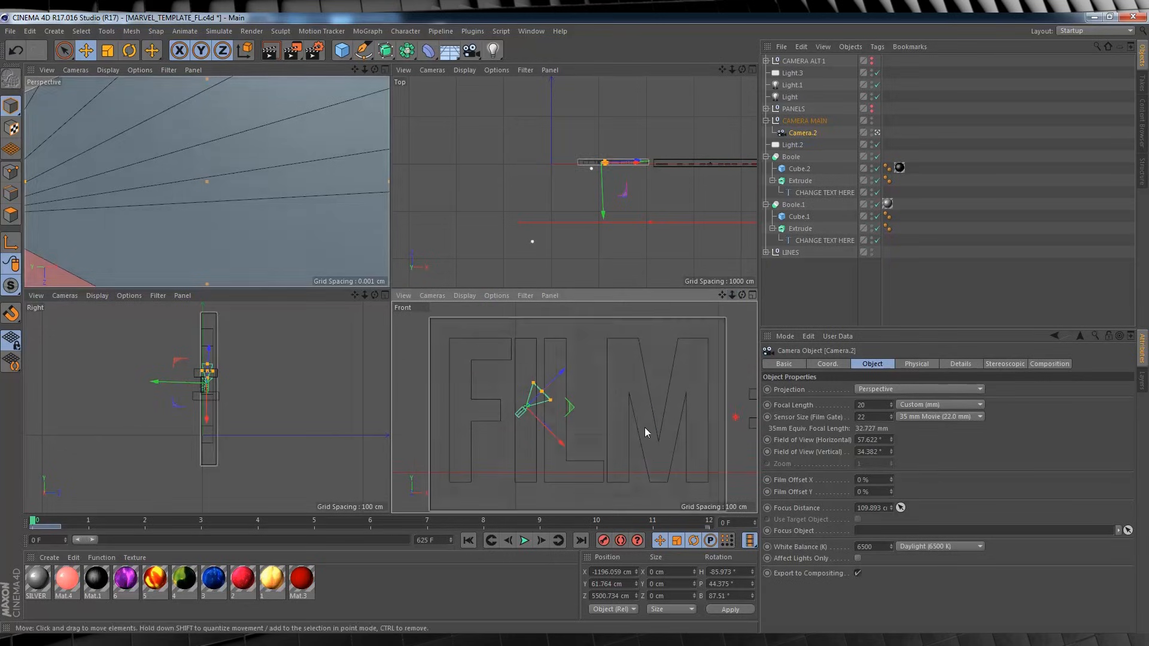
click(129, 50)
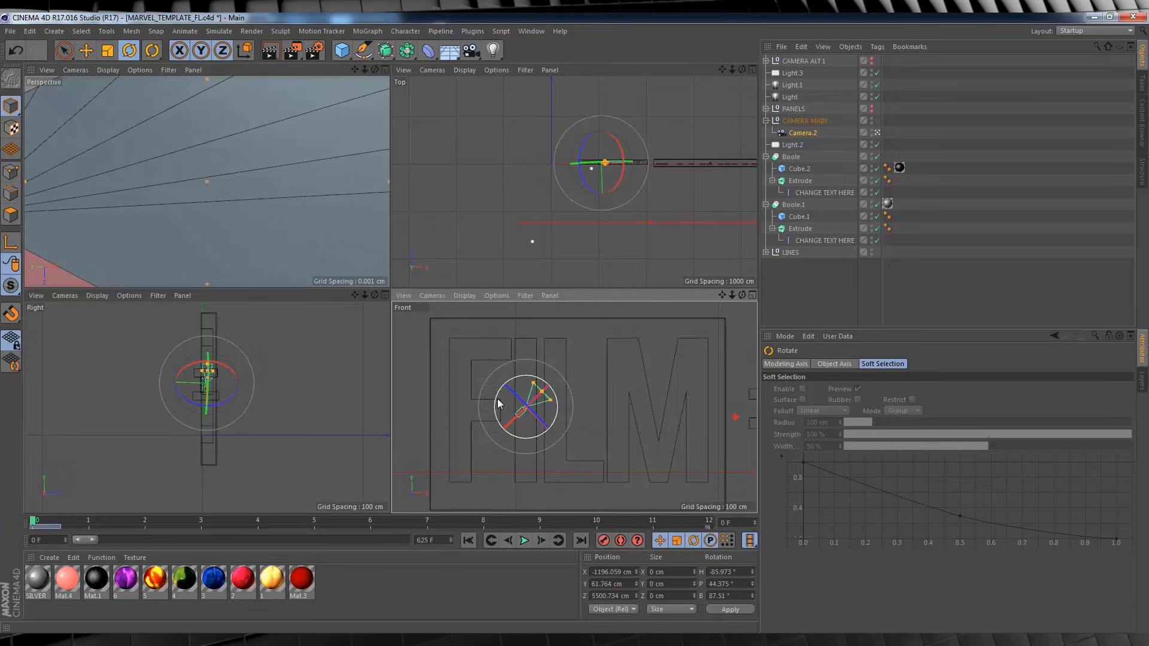
drag(496, 402, 543, 408)
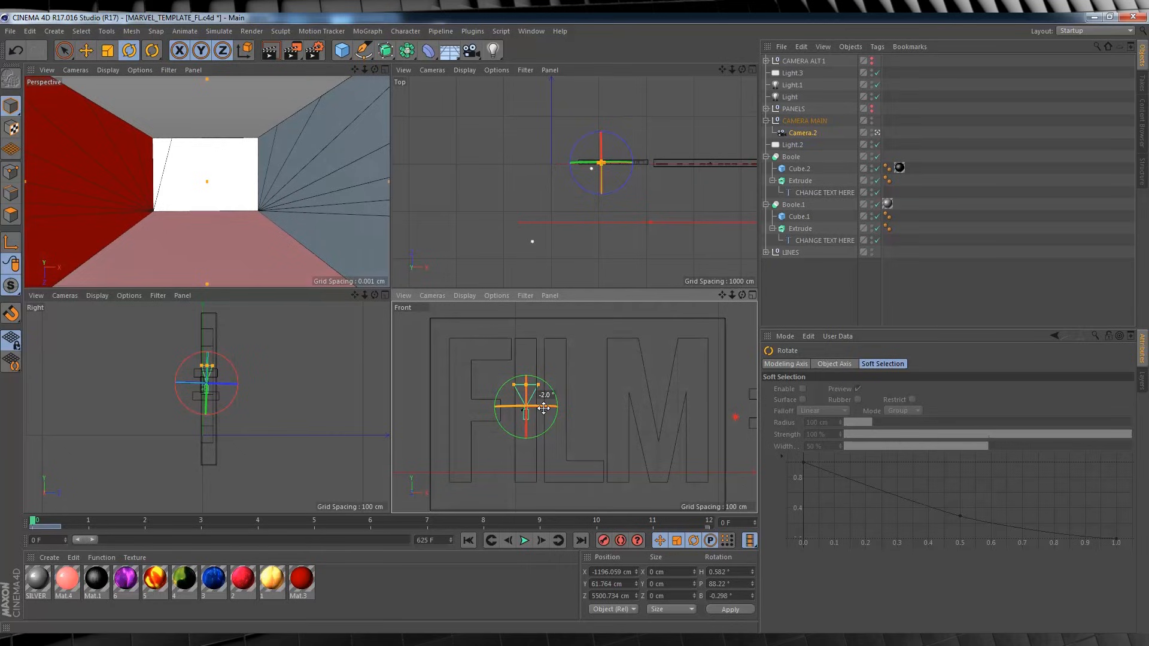
Move Camera.2 up inside the letter I to about Y 206.6 cm and record its keyframe at frame 0.
click(85, 50)
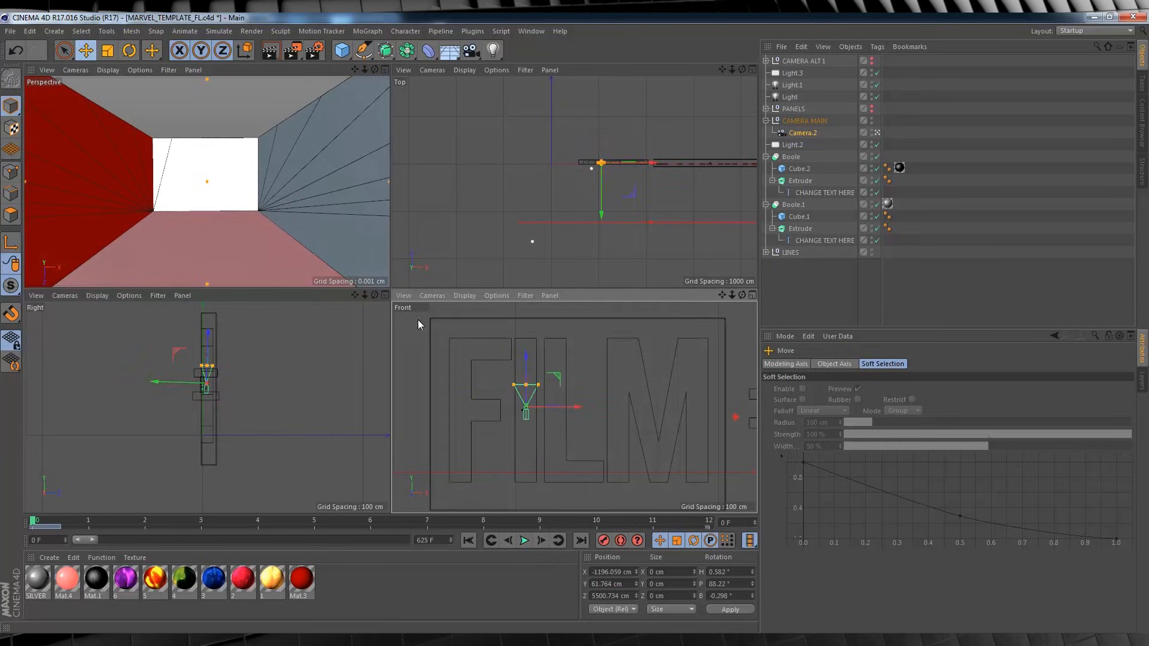
drag(526, 340, 526, 324)
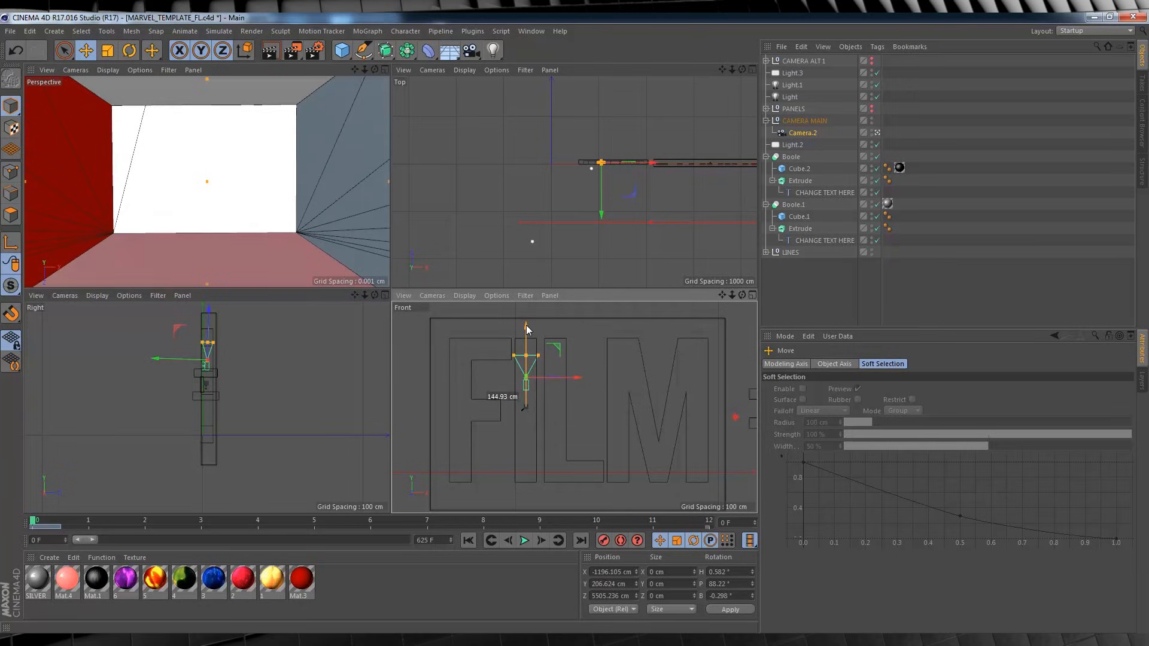
click(603, 540)
At frame 106, move Camera.2 to about X -1210.8, Y -190.3 cm inside the letter I, rotate it along the channel, and record the keyframe.
drag(94, 540, 156, 540)
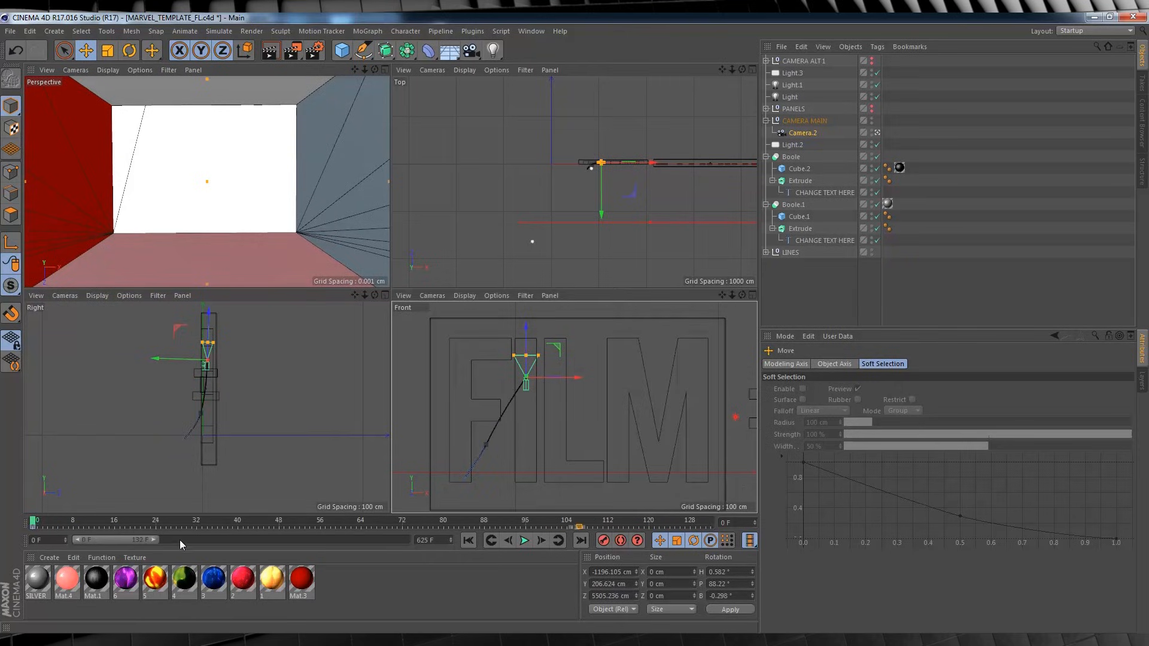
click(578, 524)
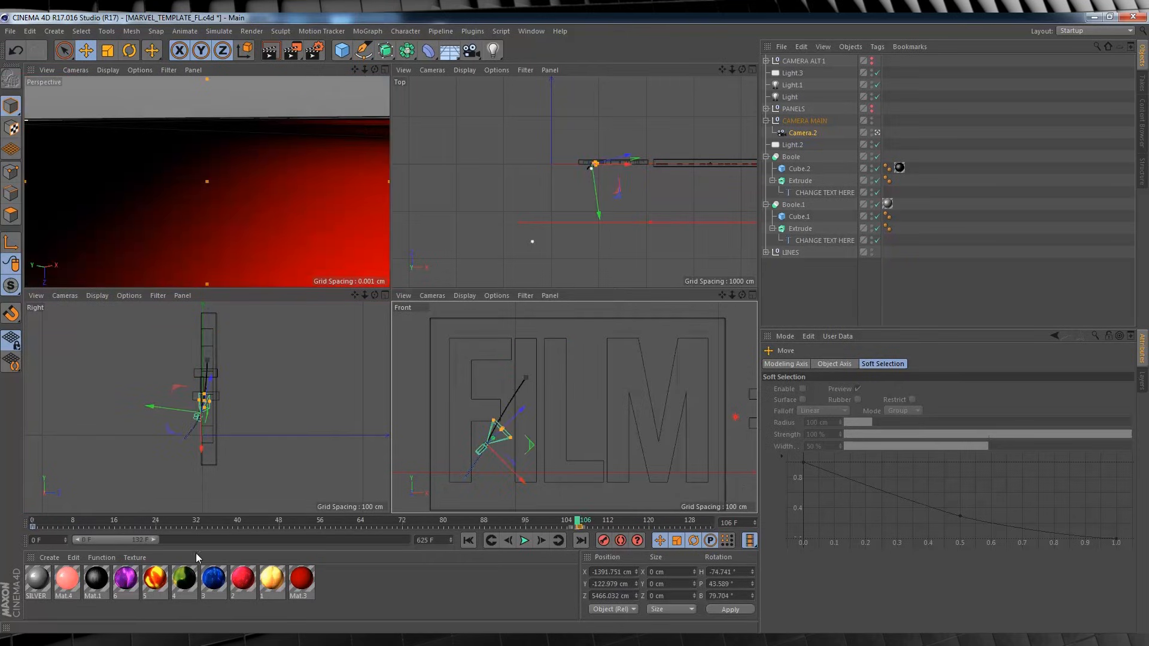
drag(80, 537, 149, 540)
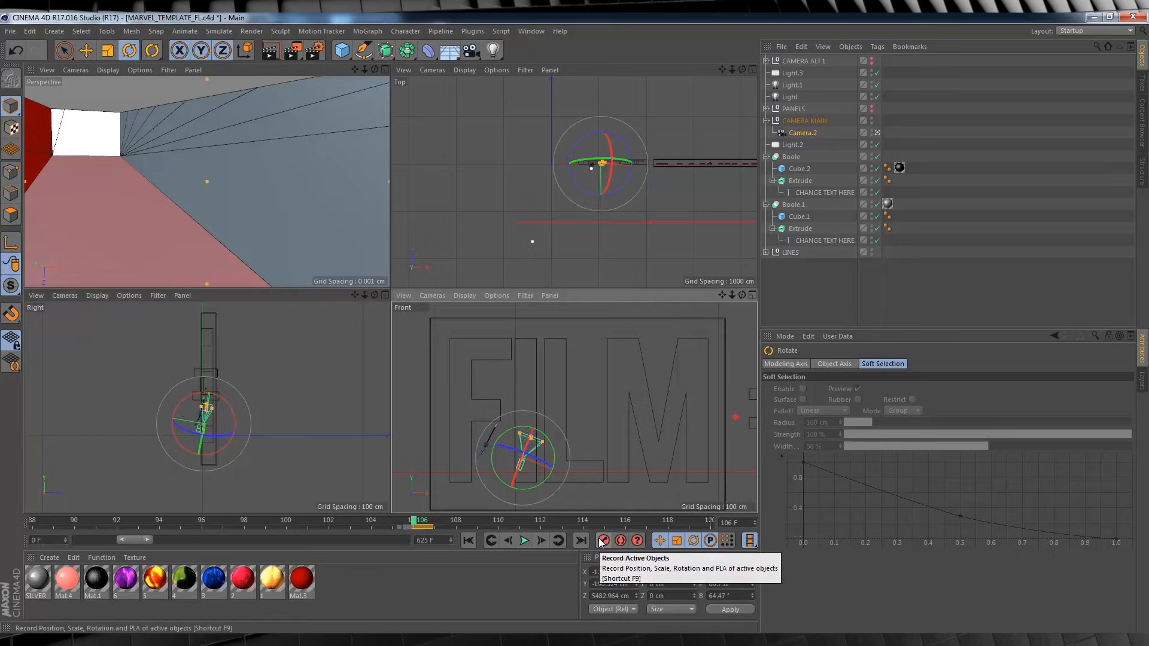
click(603, 540)
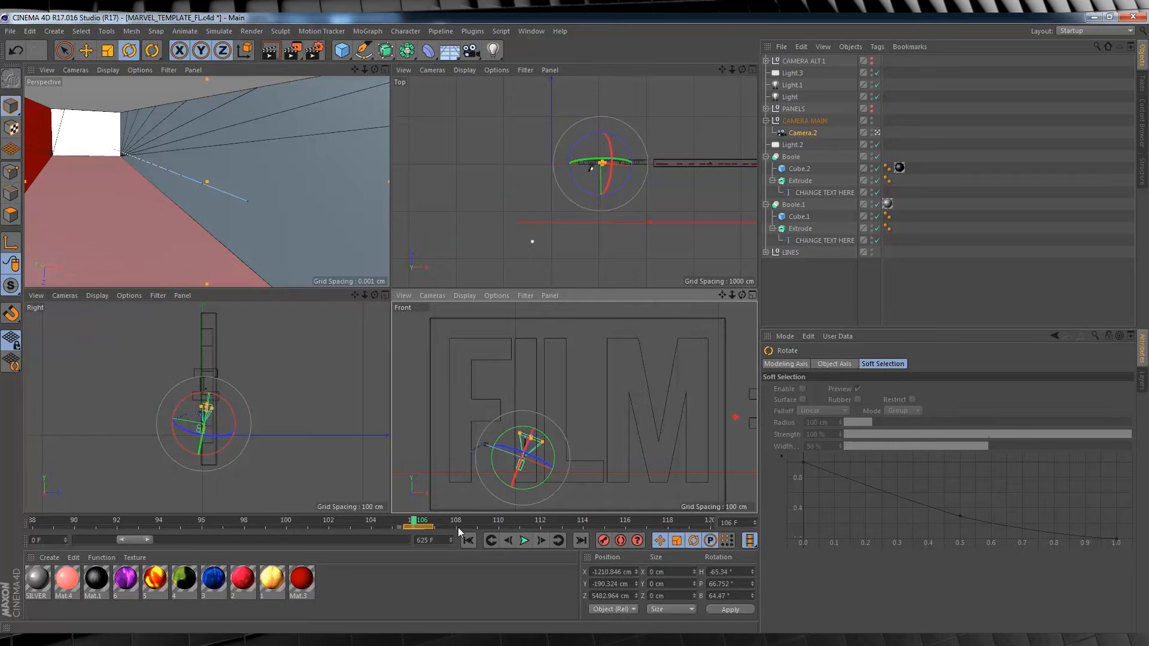
click(422, 526)
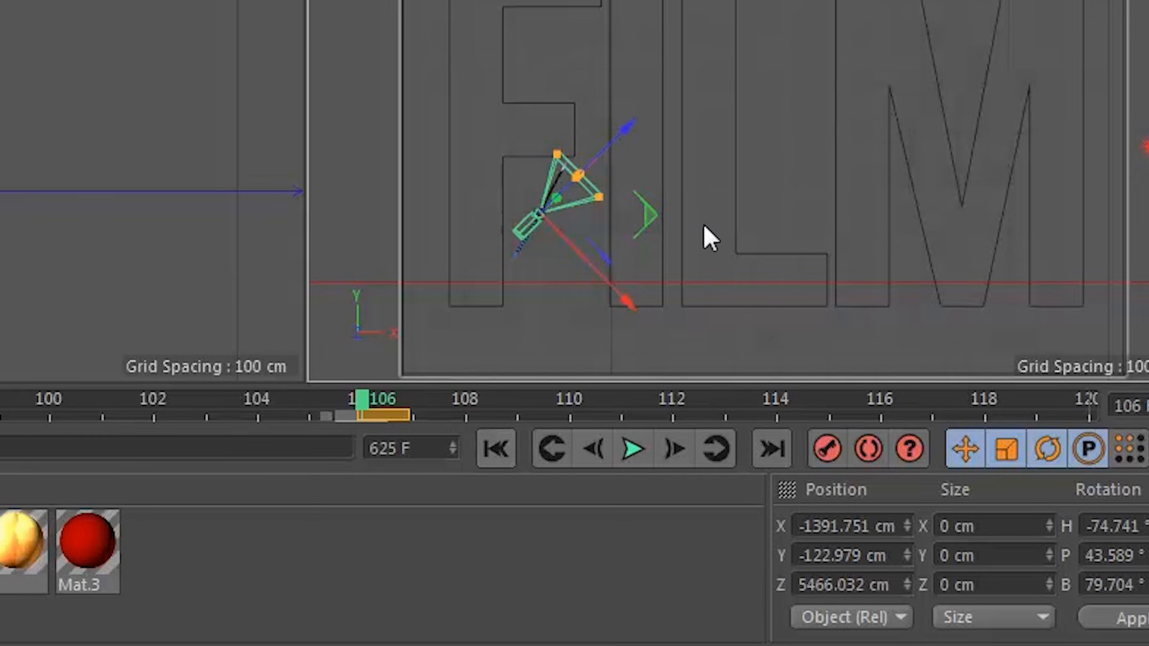
key(r)
drag(551, 206, 509, 246)
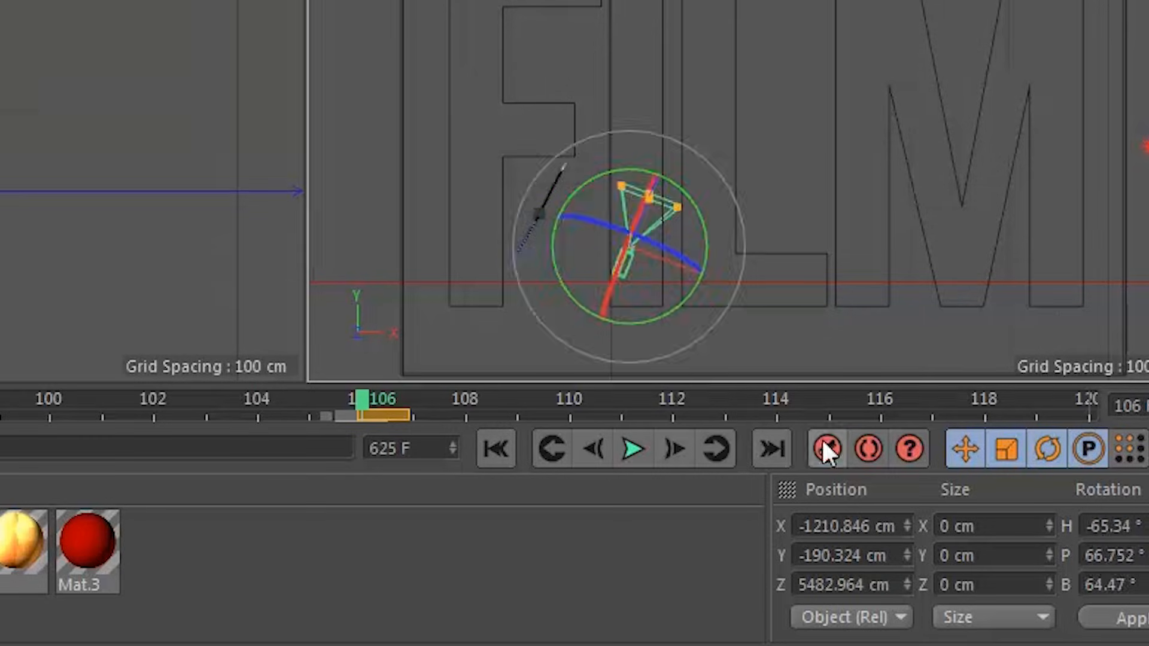
click(816, 448)
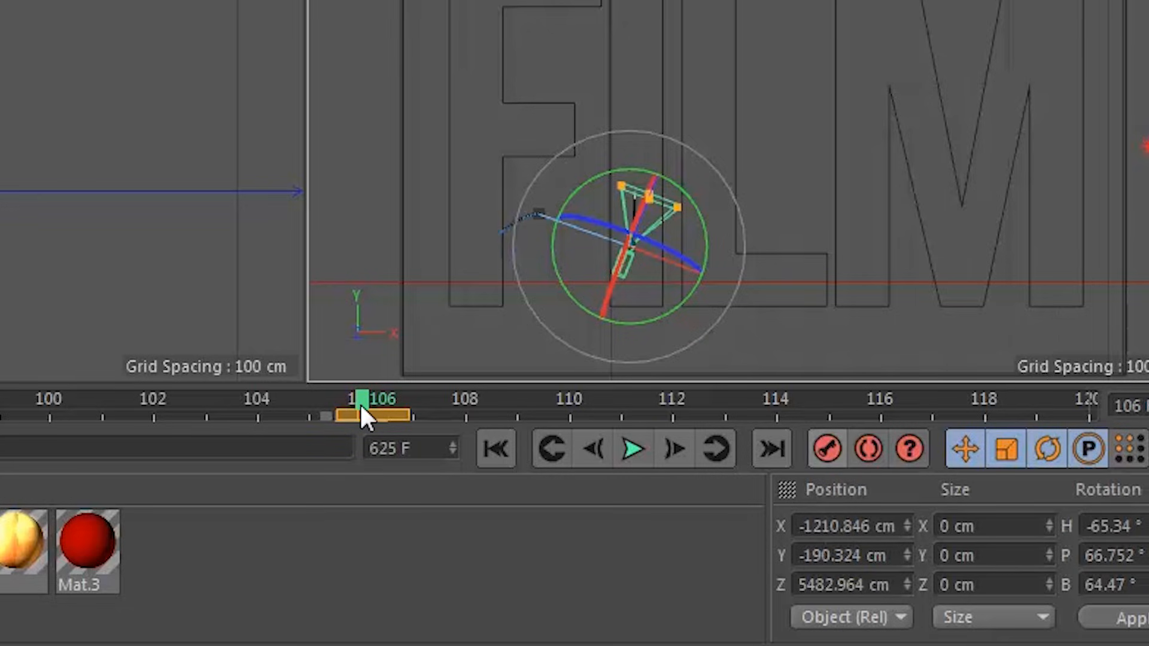
At frame 107, move Camera.2 to about X -1206.5, Y -204.6 cm, rotate it to about H -41.7°, P 76.7°, B 49.3°, and record the keyframe.
click(445, 413)
mouse_move(385, 412)
mouse_down()
mouse_move(430, 412)
mouse_move(379, 415)
mouse_up()
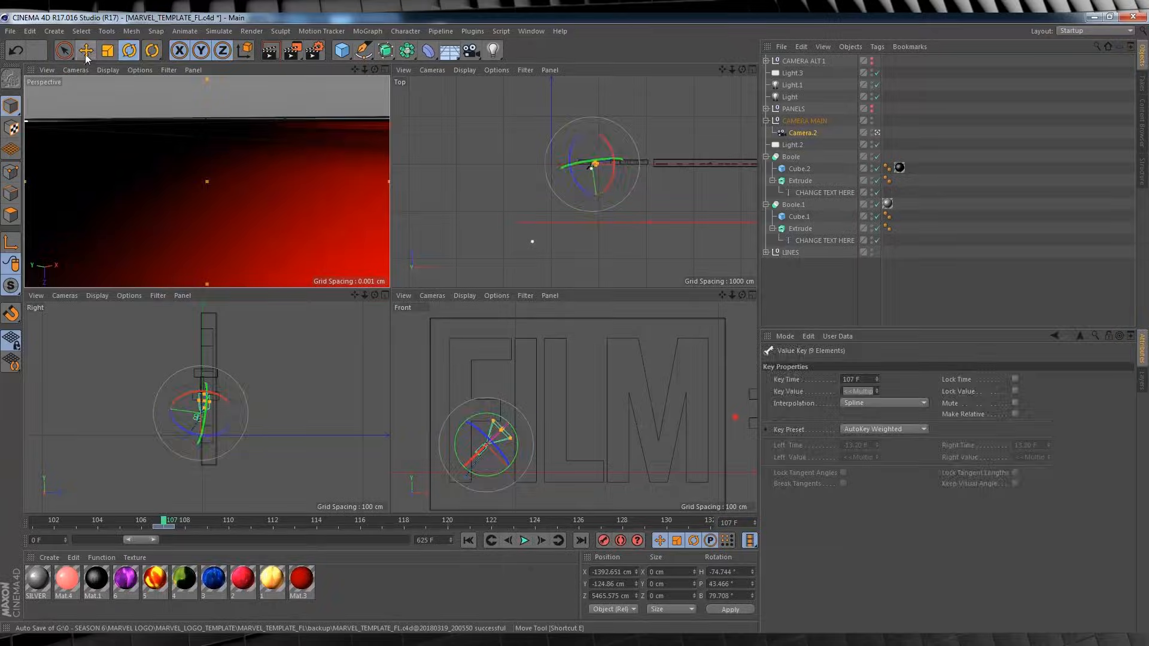
click(86, 54)
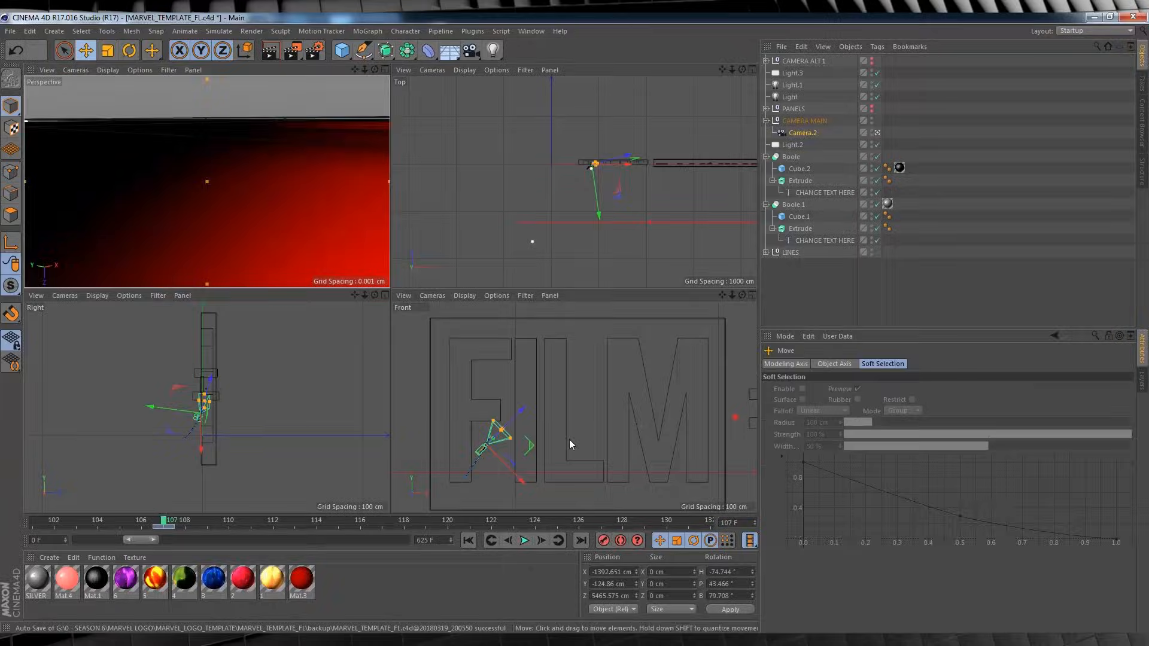
mouse_move(509, 469)
mouse_down()
mouse_move(545, 483)
mouse_move(549, 432)
mouse_move(491, 467)
mouse_move(513, 458)
mouse_up()
key(r)
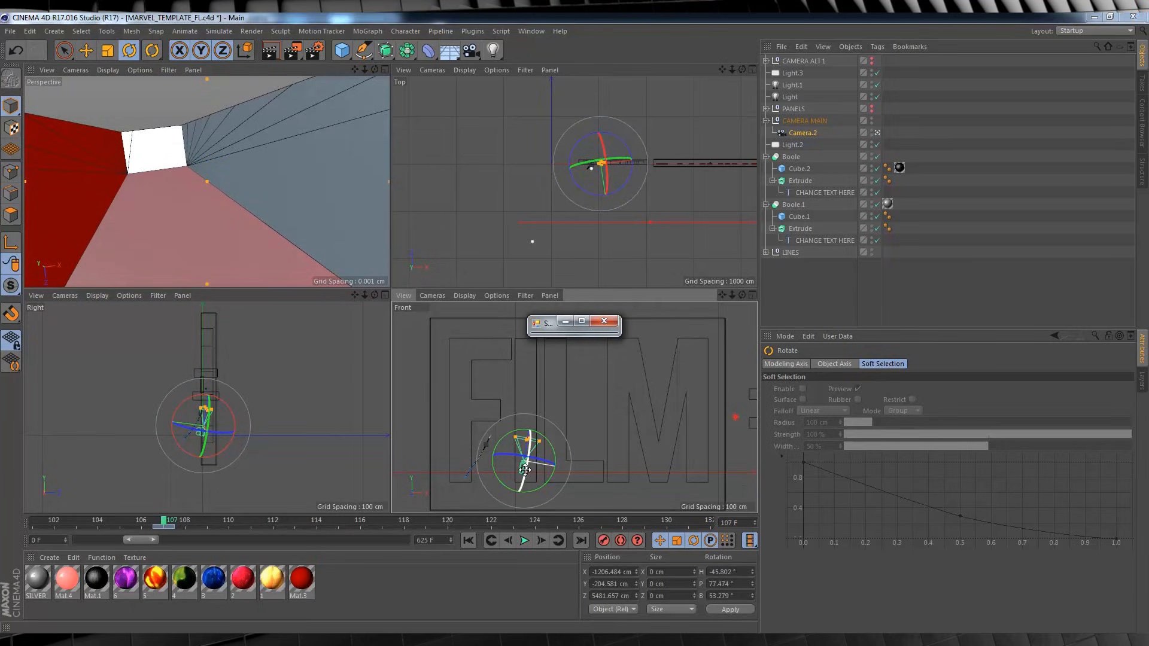
drag(525, 470, 524, 473)
click(611, 323)
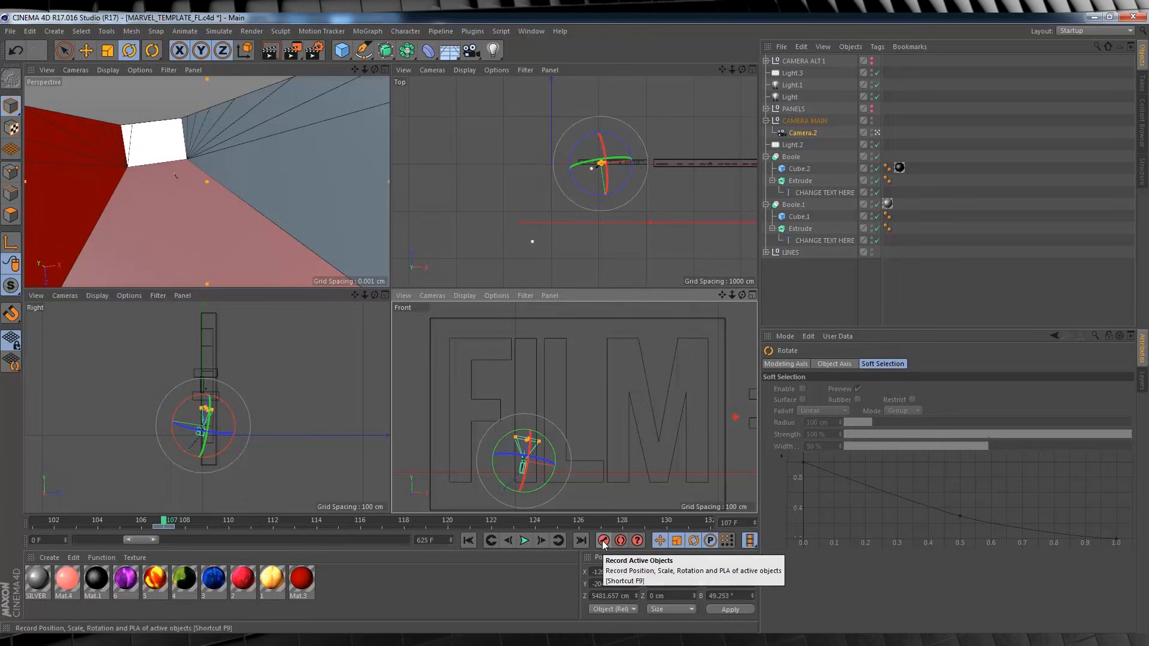
Maximise the Perspective view, restore the full 0 to 625 frame timeline range, and play the animation from the start.
click(384, 69)
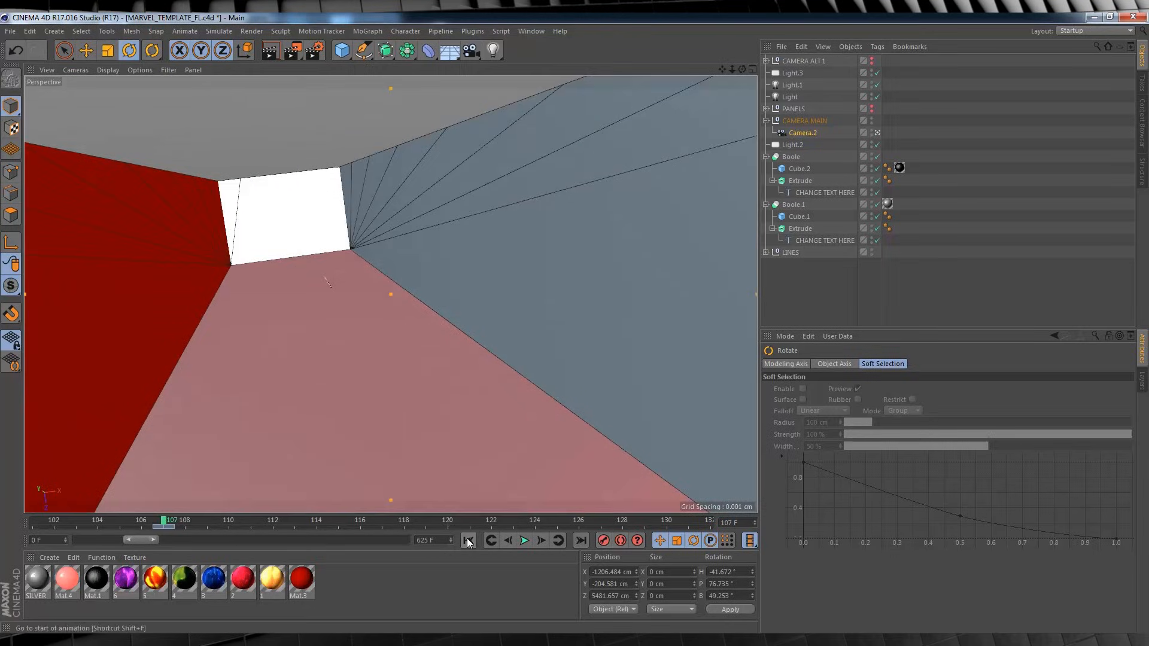
click(468, 541)
drag(162, 537, 439, 537)
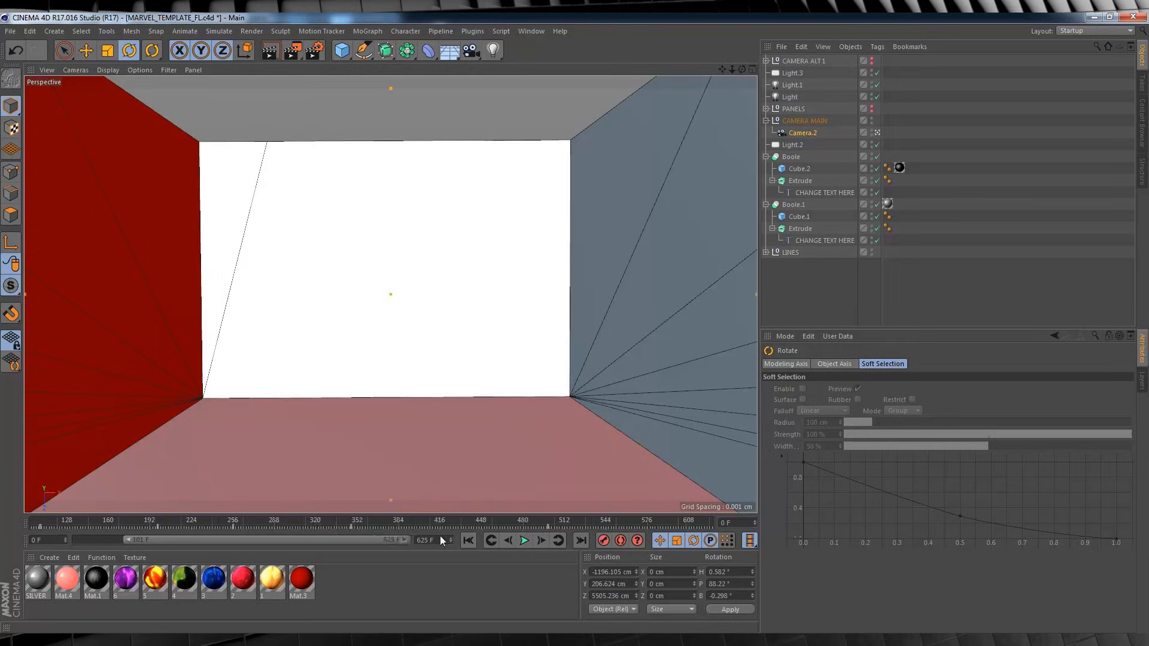
drag(125, 539, 9, 544)
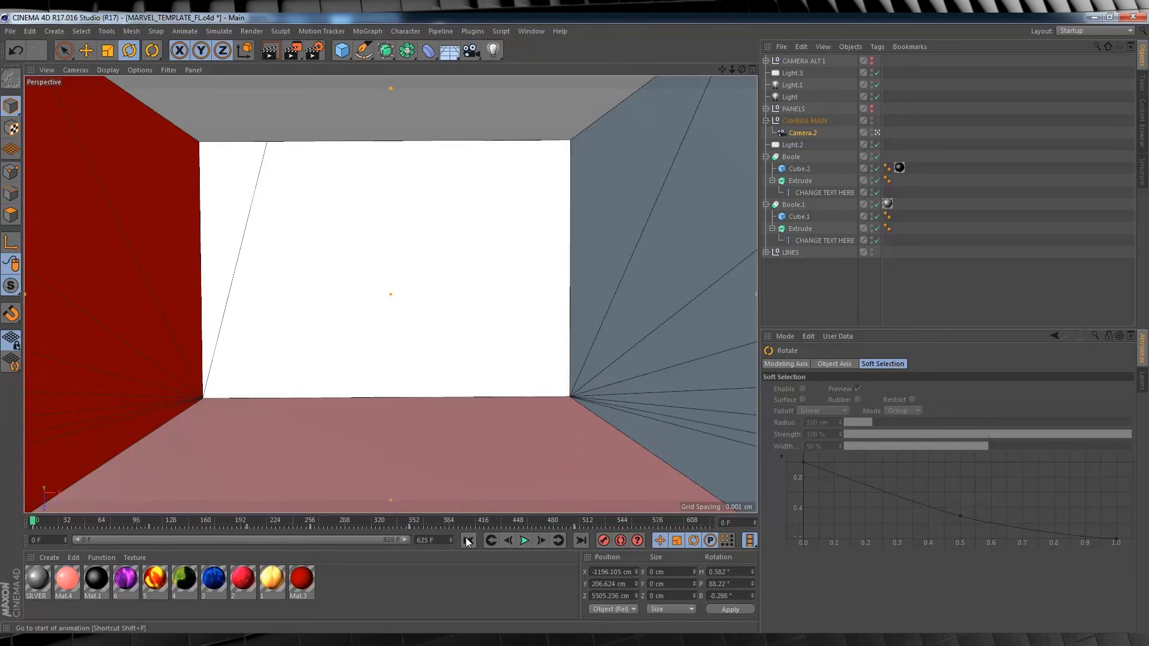
click(527, 542)
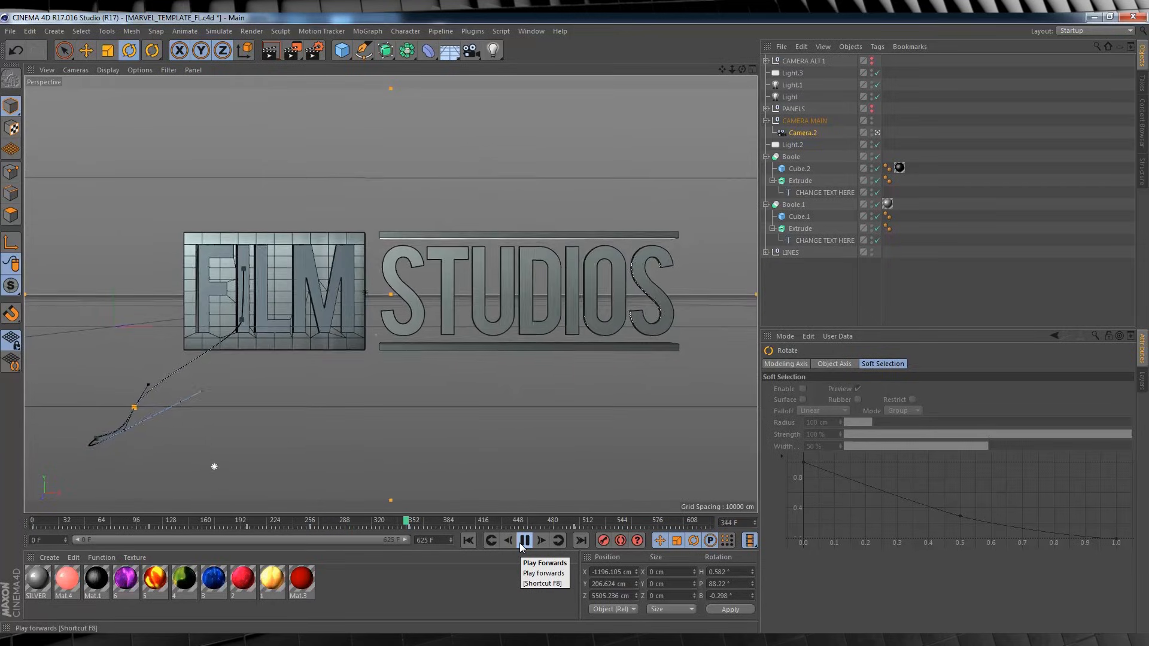
click(524, 541)
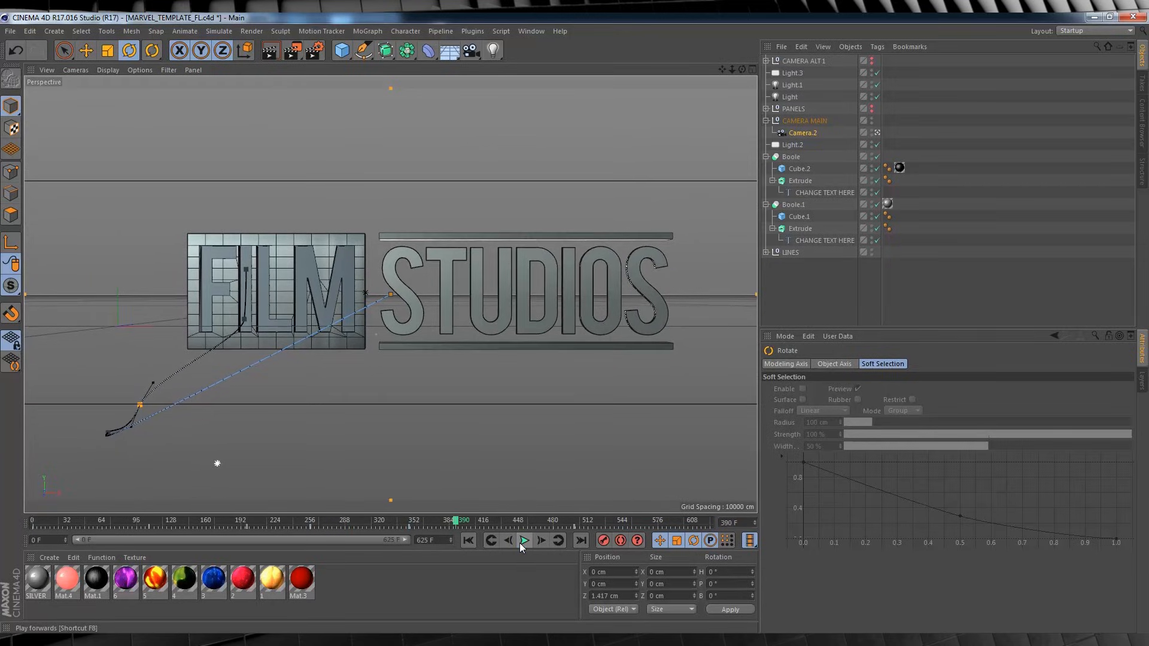
At frame 347, shift Camera.2 sideways to X 216.788 cm to centre the FILM STUDIOS logo, and record the keyframe.
click(412, 519)
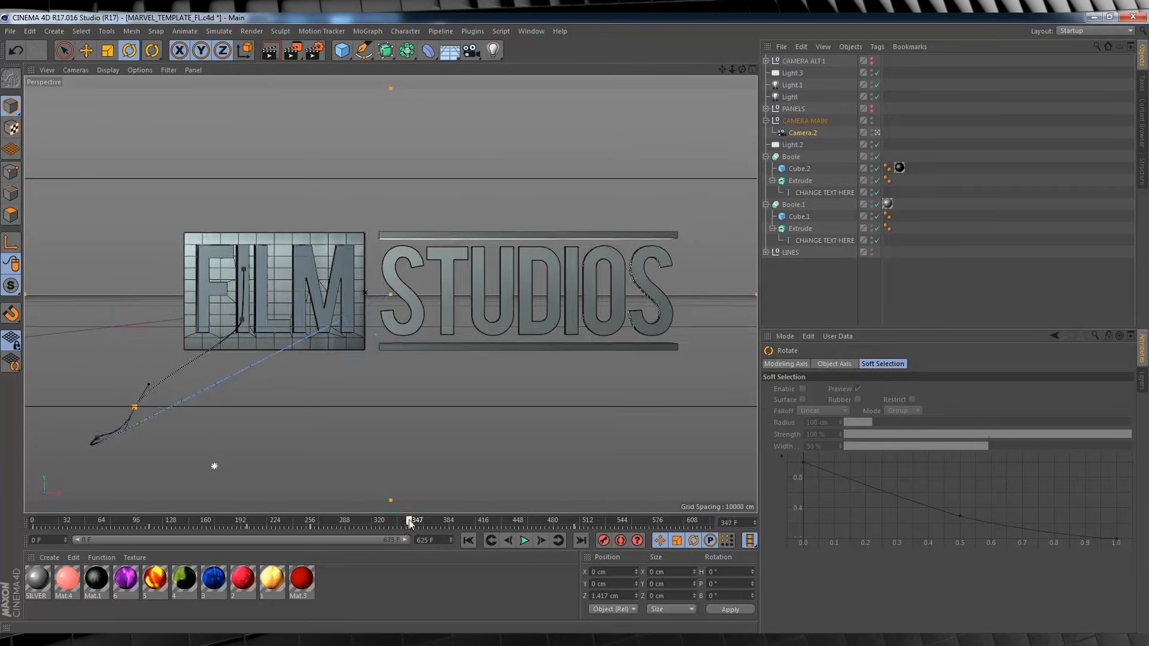
drag(78, 540, 246, 540)
drag(405, 540, 274, 544)
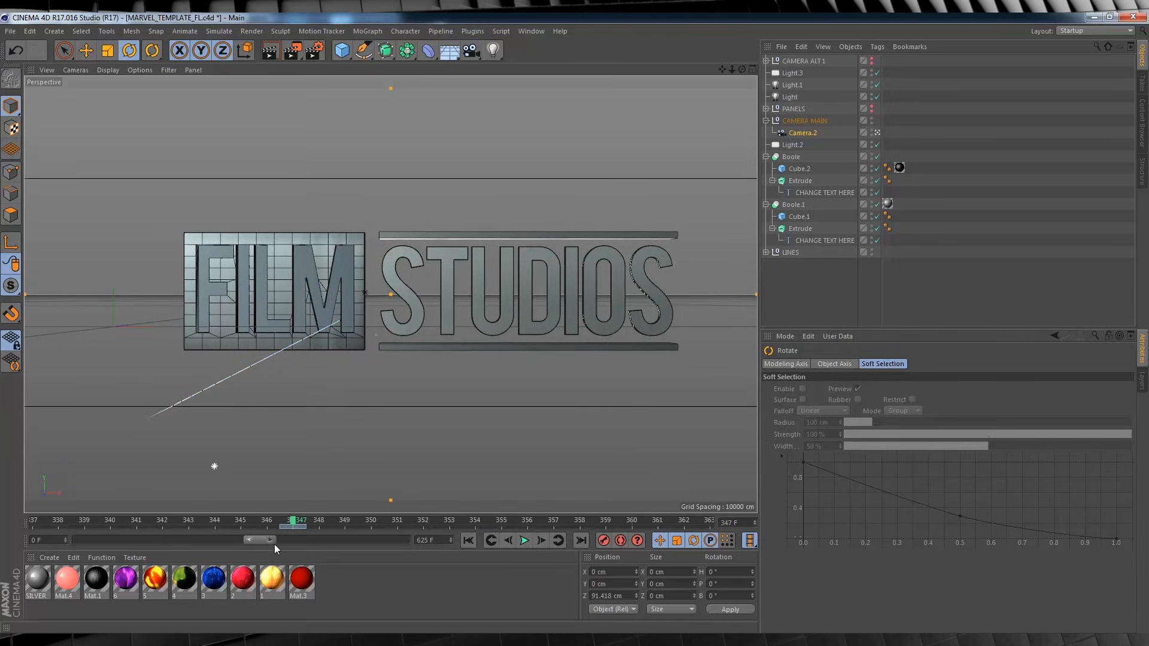
drag(722, 69, 688, 70)
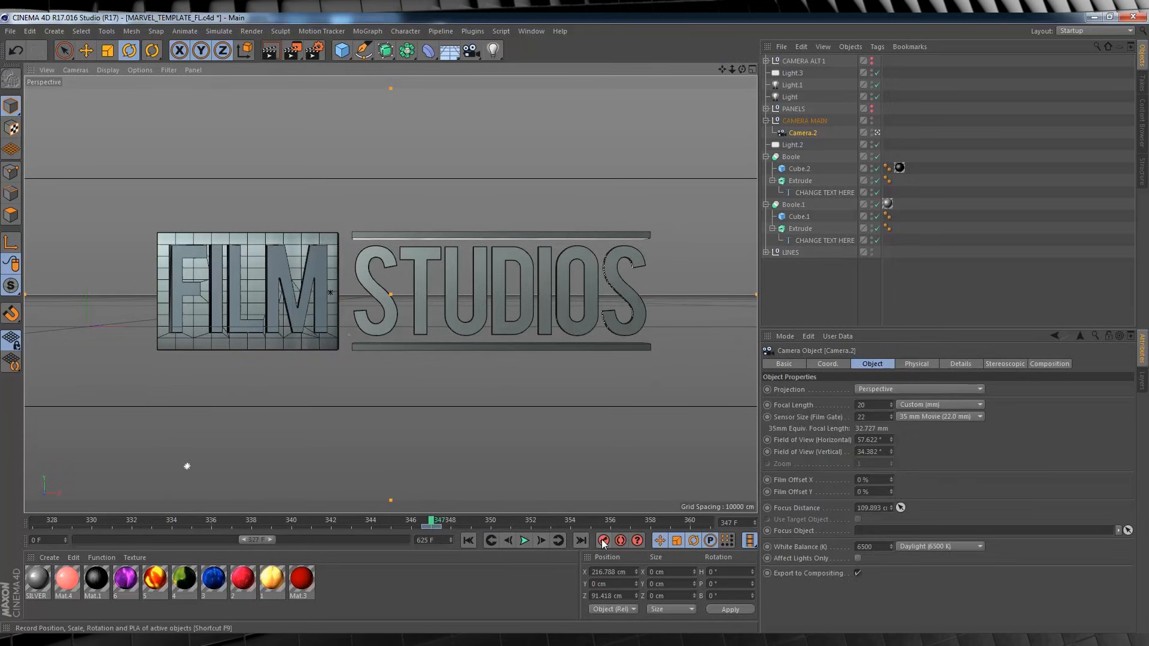
click(603, 541)
Widen the displayed timeline range to include the end keyframe and copy Camera.2's X position at frame 347.
drag(272, 542, 715, 512)
drag(345, 540, 81, 504)
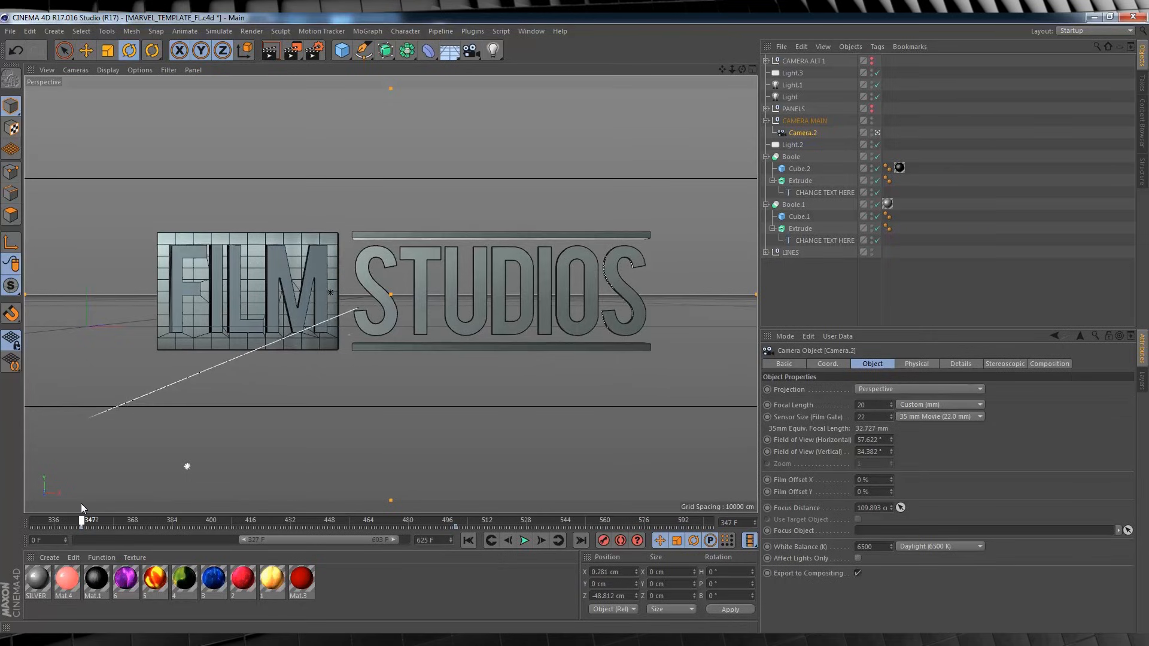
click(624, 571)
At the end keyframe on frame 499, set Camera.2's X position to 216.788 cm, apply it, and record the keyframe.
click(457, 522)
drag(242, 540, 290, 540)
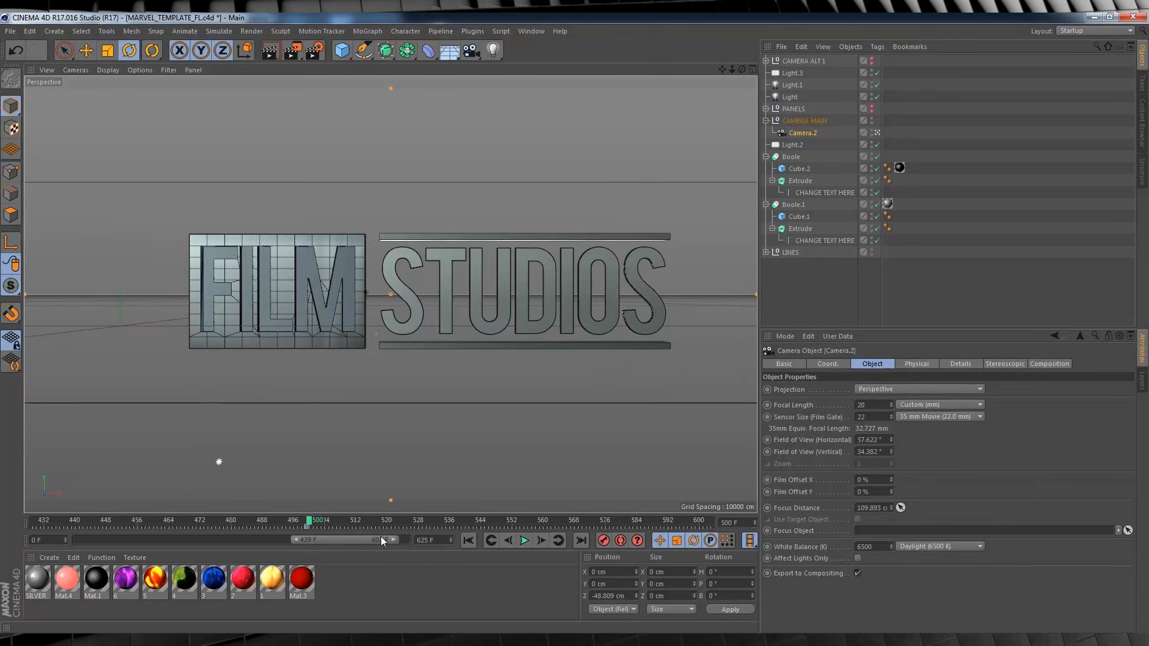
drag(380, 536, 325, 543)
click(397, 526)
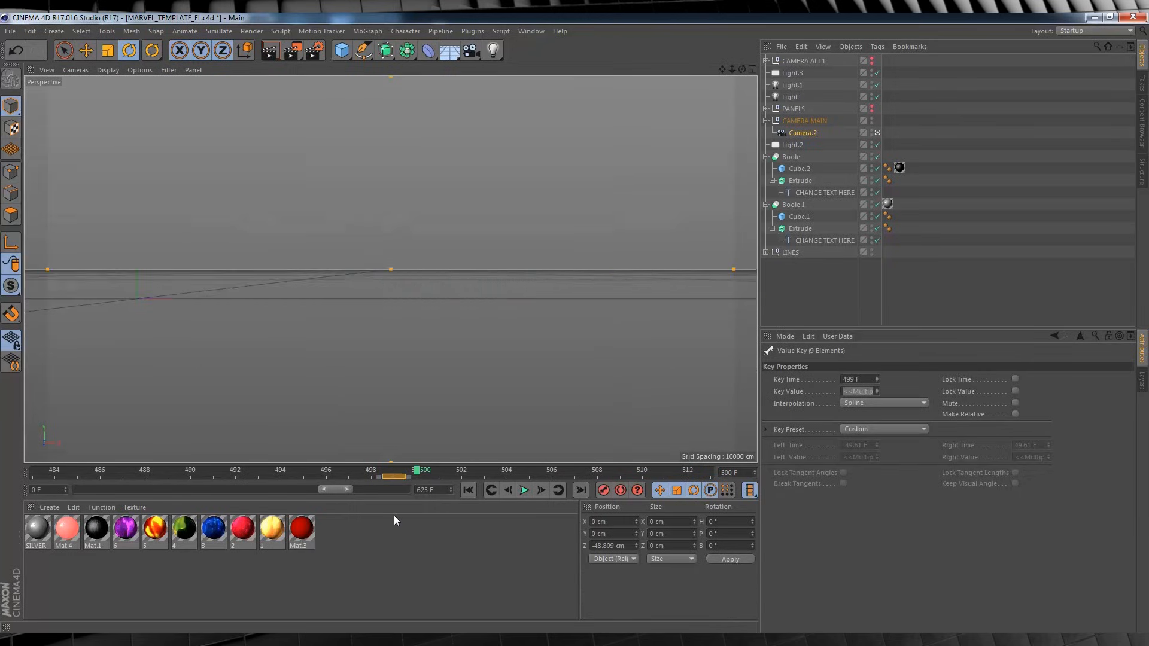
click(394, 472)
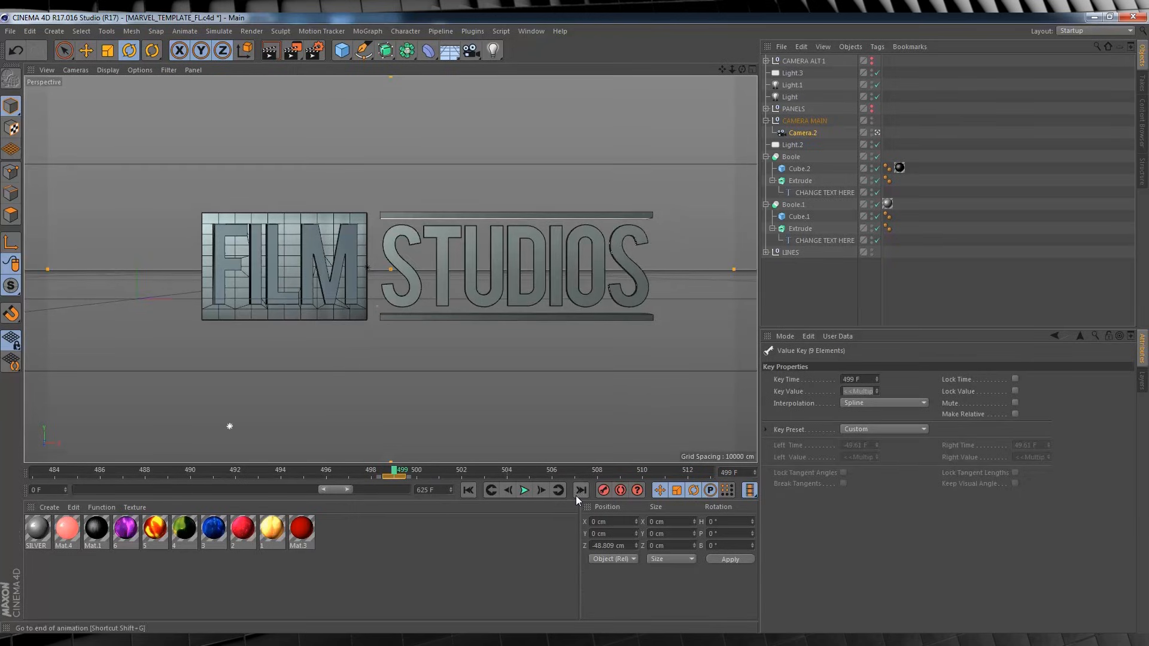
text(216.788)
key(Return)
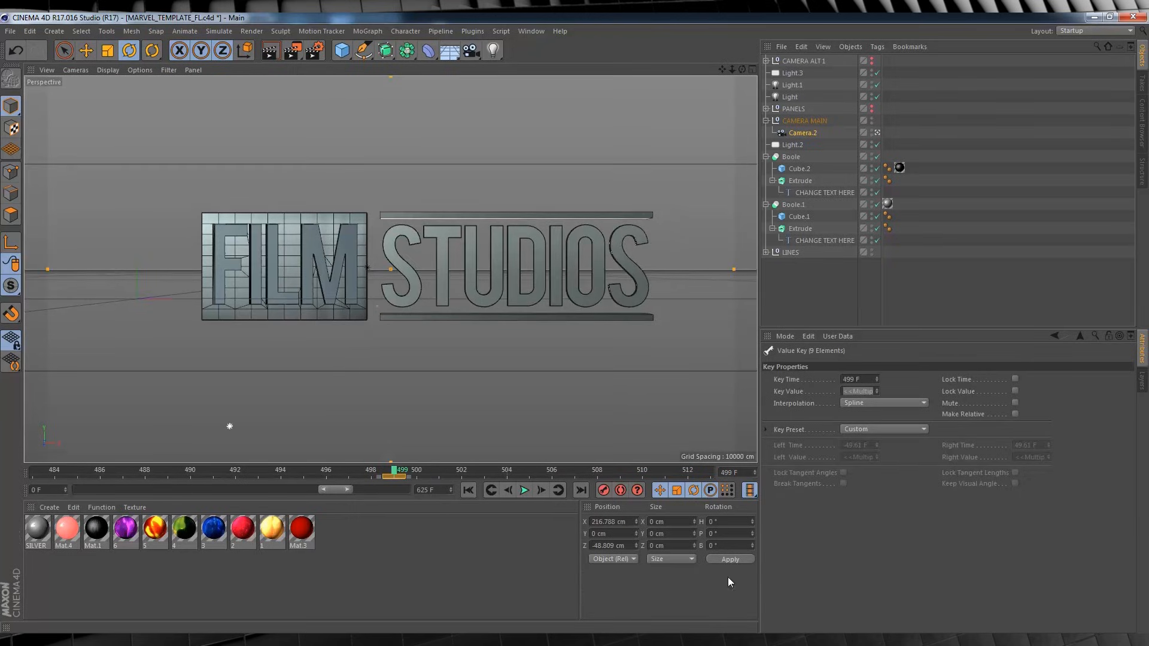
click(729, 559)
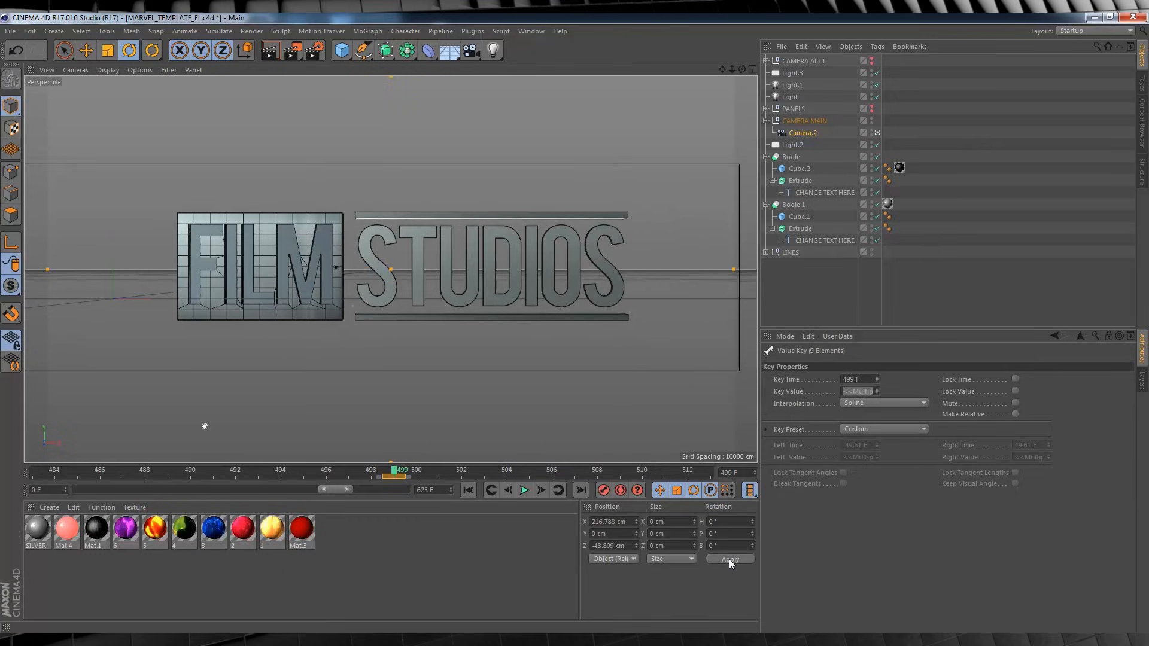
click(603, 490)
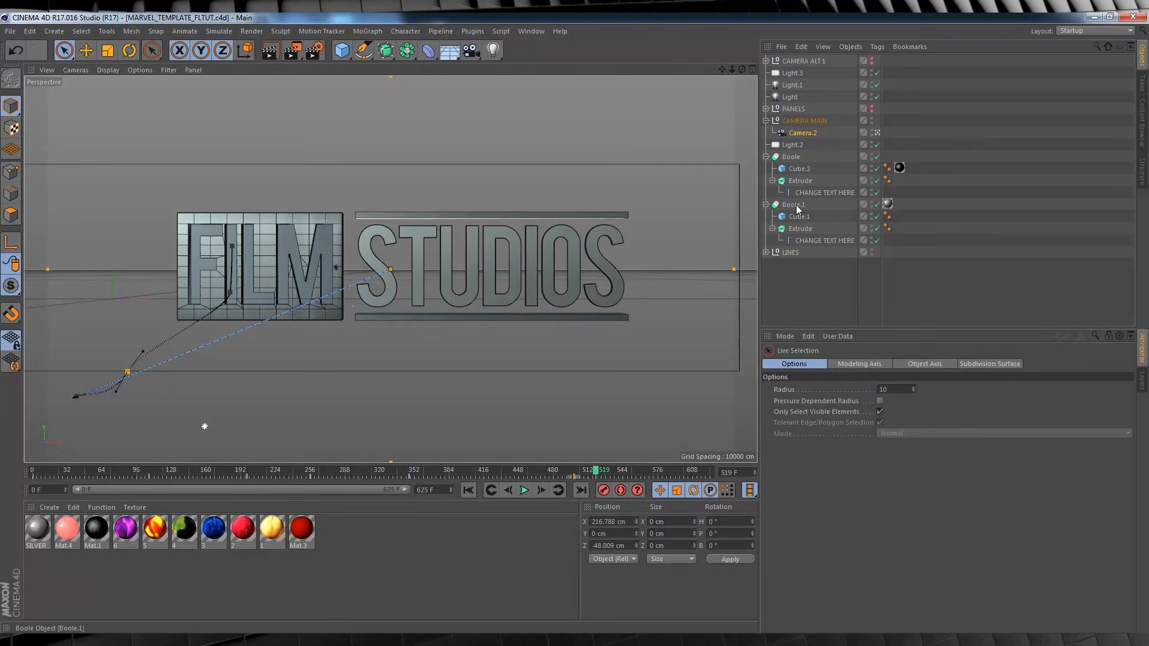
Replace the text of the spline under Boole.1 with LEAR.
click(811, 242)
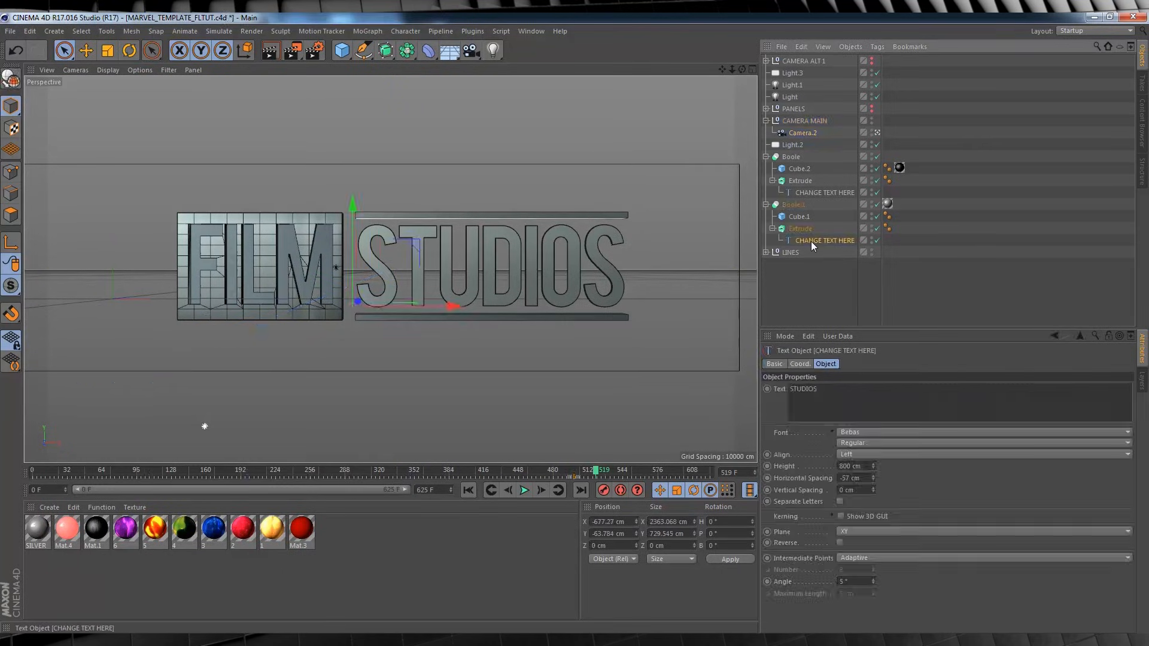
double_click(835, 393)
text(LEARNIN)
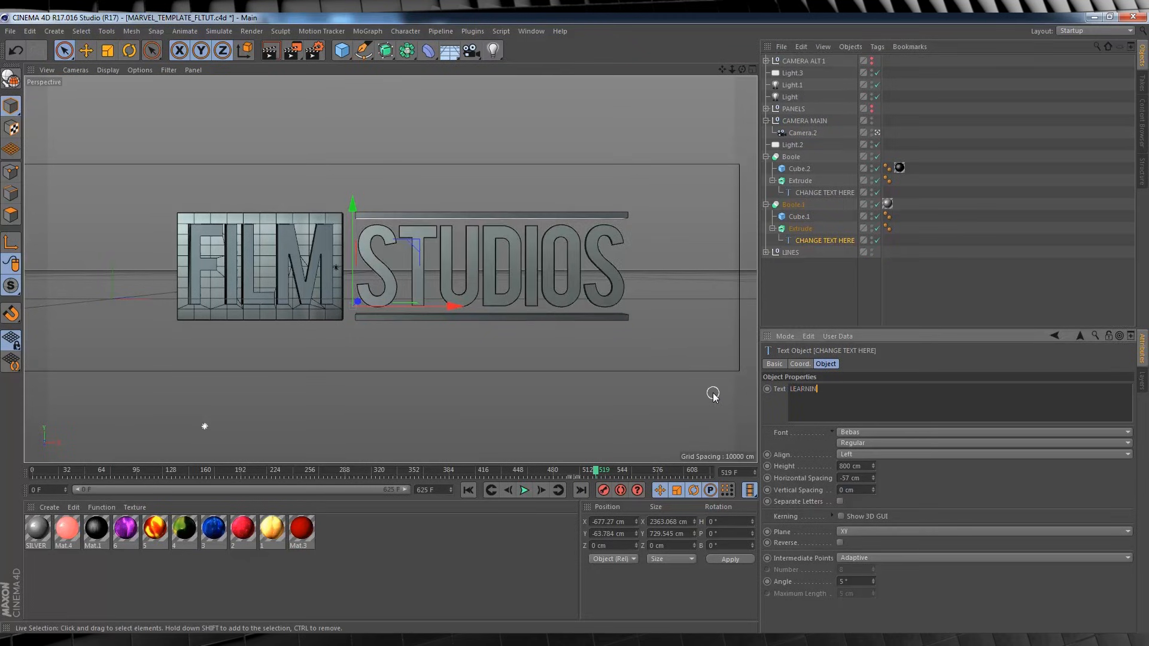
click(886, 308)
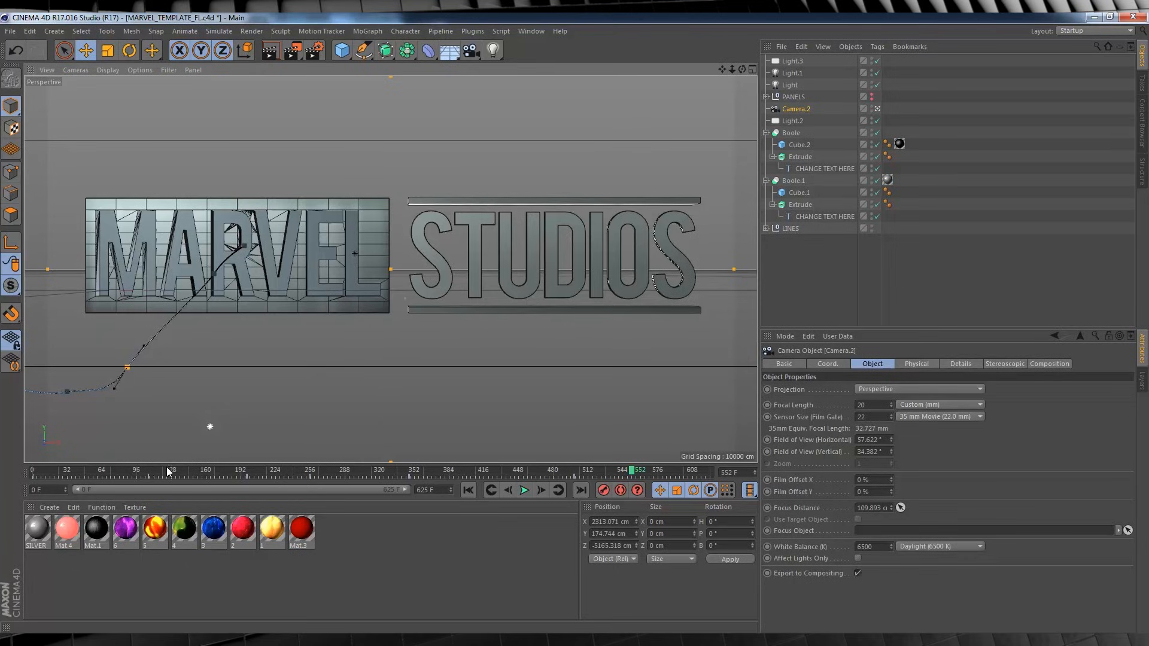
Convert the MARVEL text's Extrude object under Boole into an editable polygon object.
drag(61, 469, 426, 448)
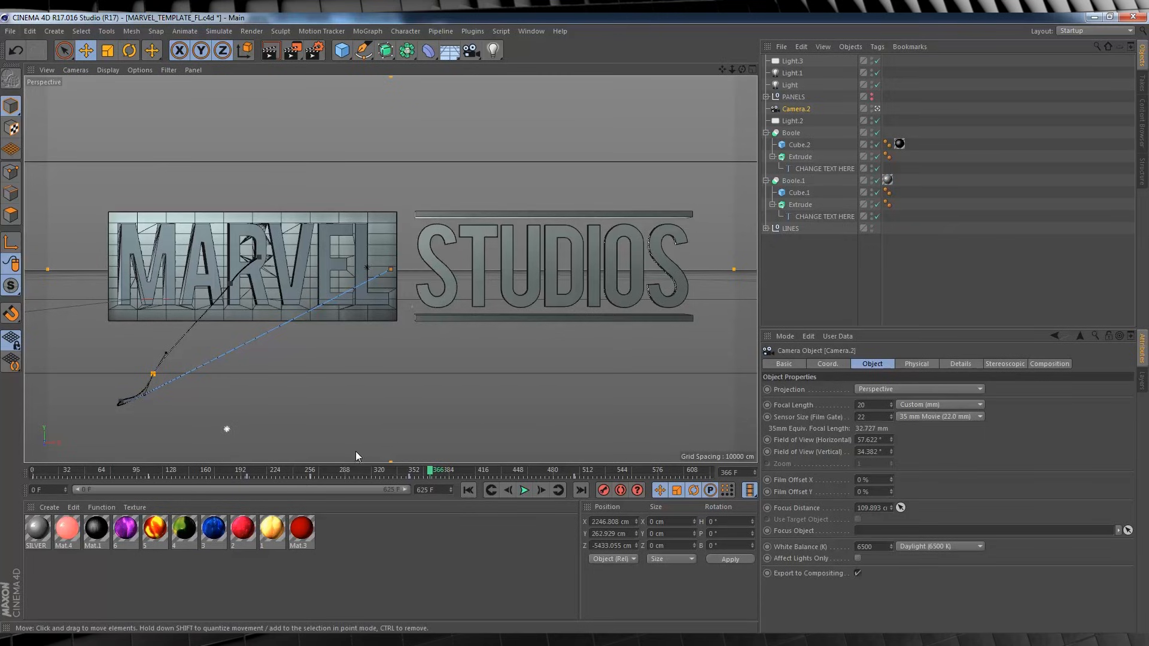
click(772, 205)
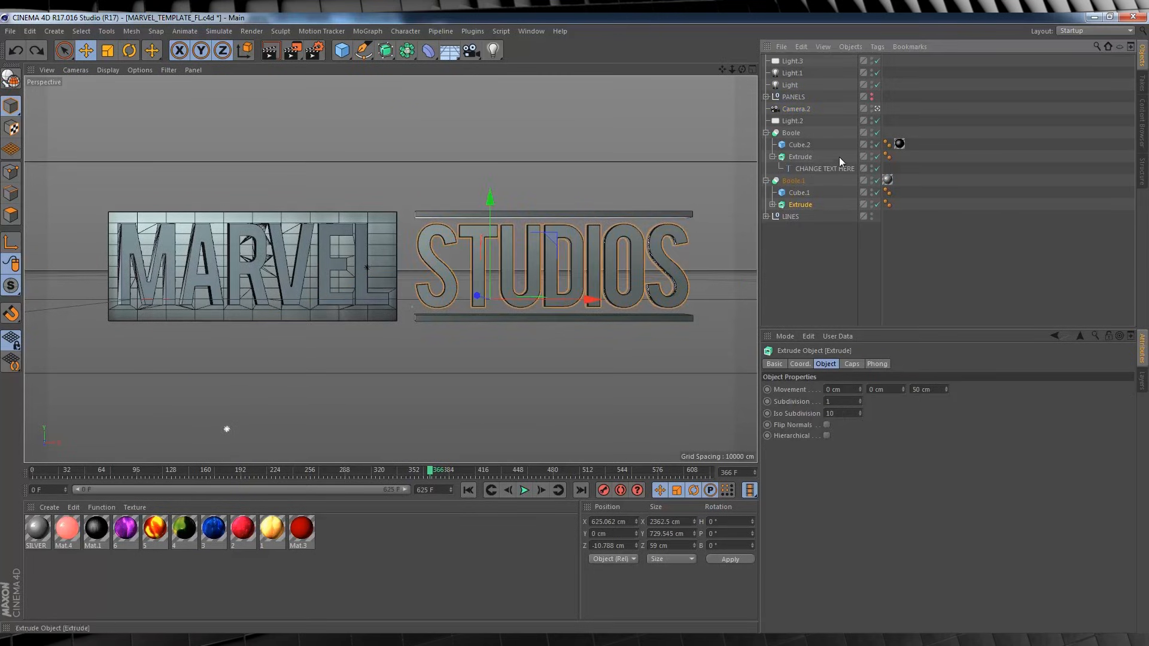
click(802, 158)
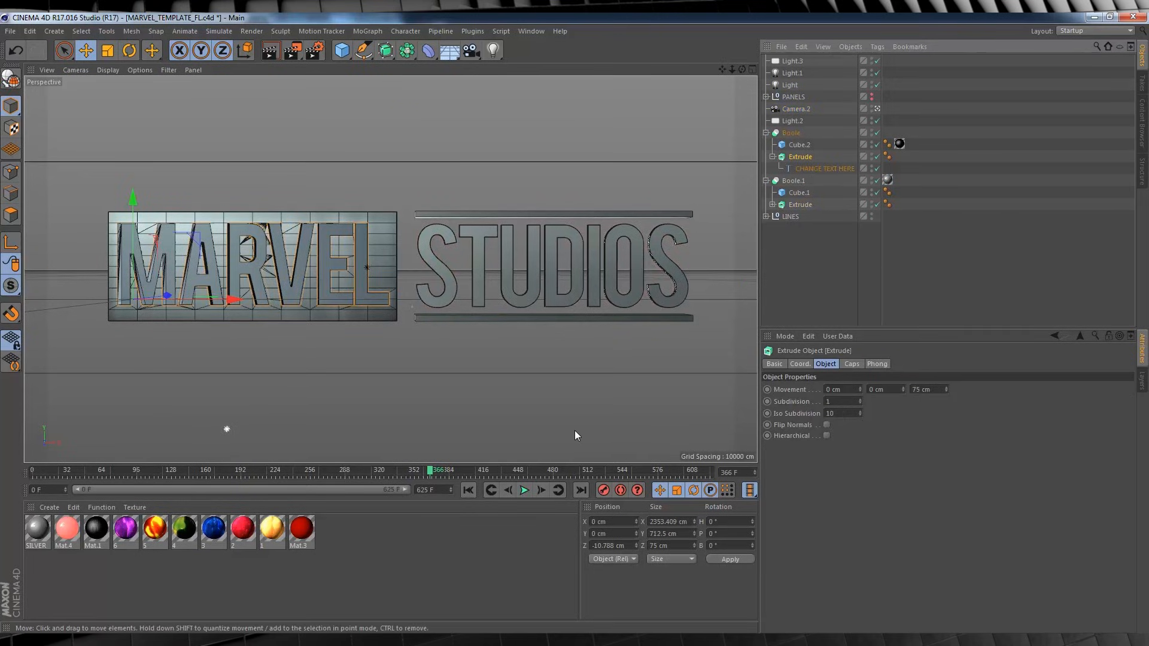
click(12, 79)
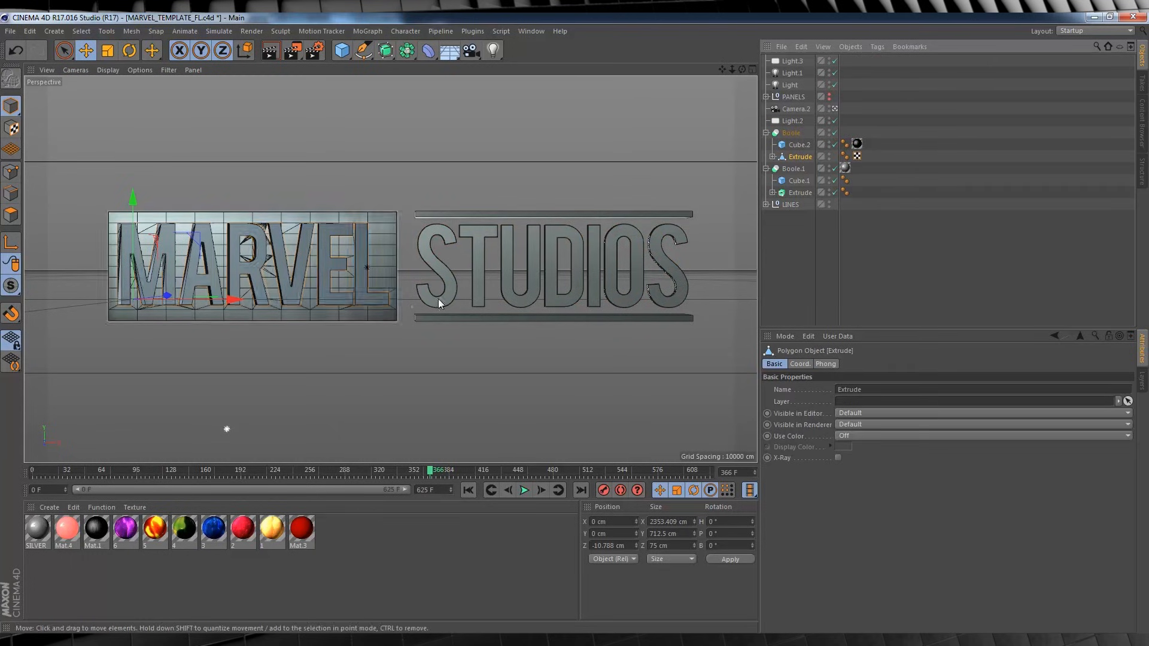
In polygon mode near frame 142, use Live Selection to select all polygons along the R's curved outer wall.
drag(267, 473, 187, 470)
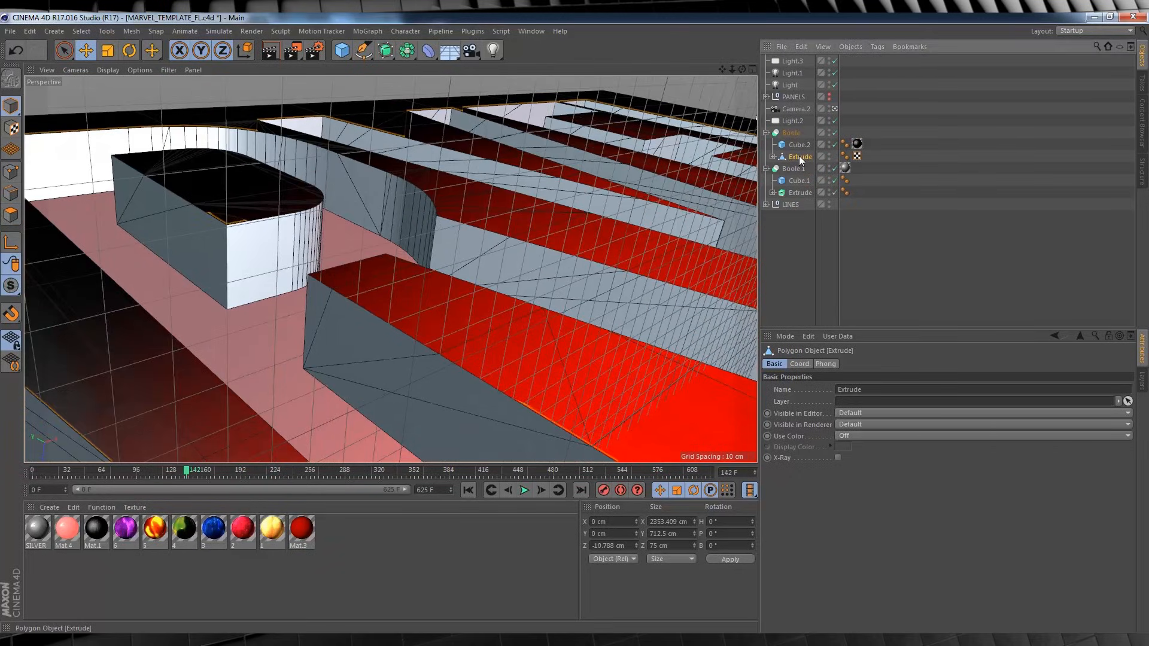
click(11, 214)
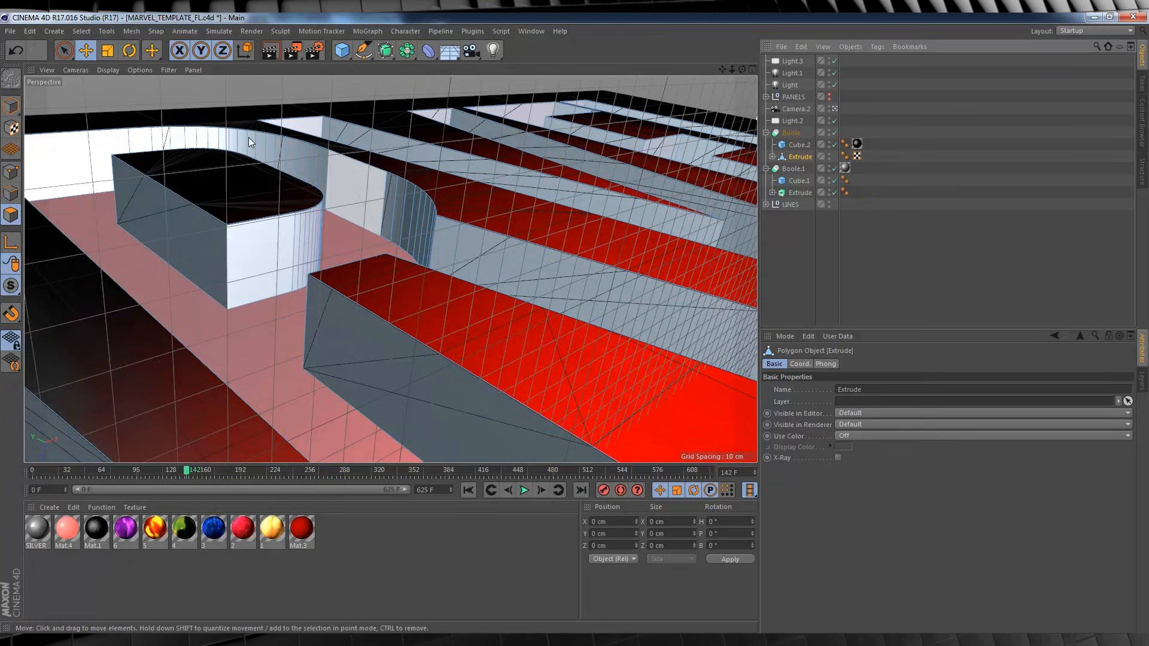
click(66, 51)
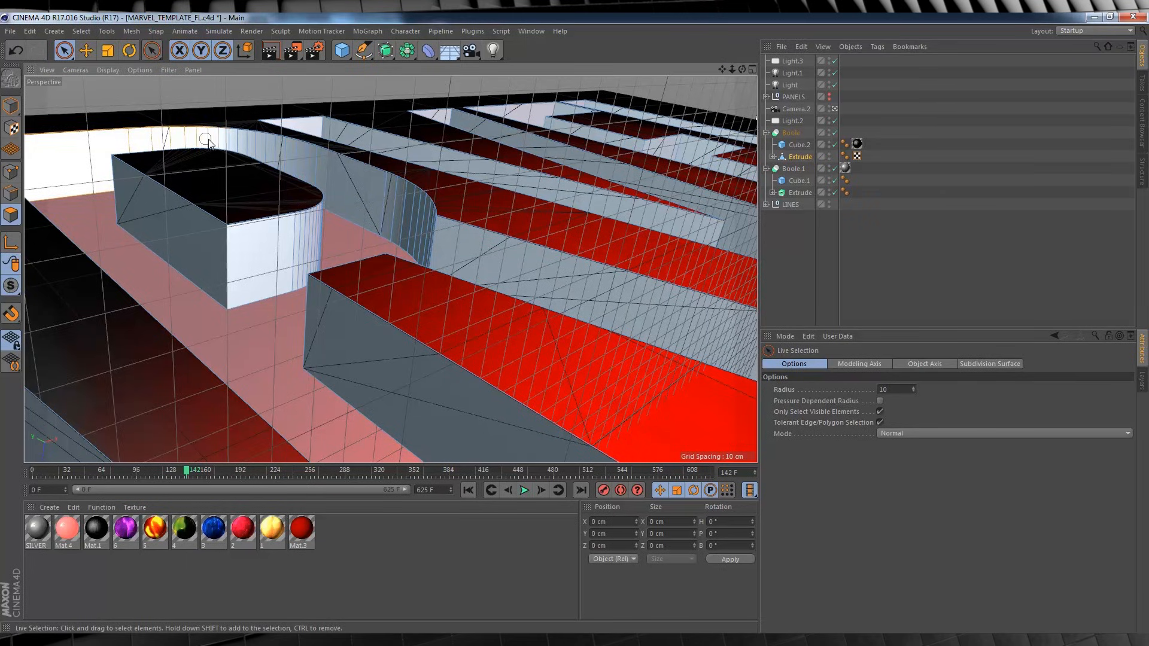
drag(208, 139, 261, 150)
drag(420, 217, 402, 211)
scroll(401, 211, up, 3)
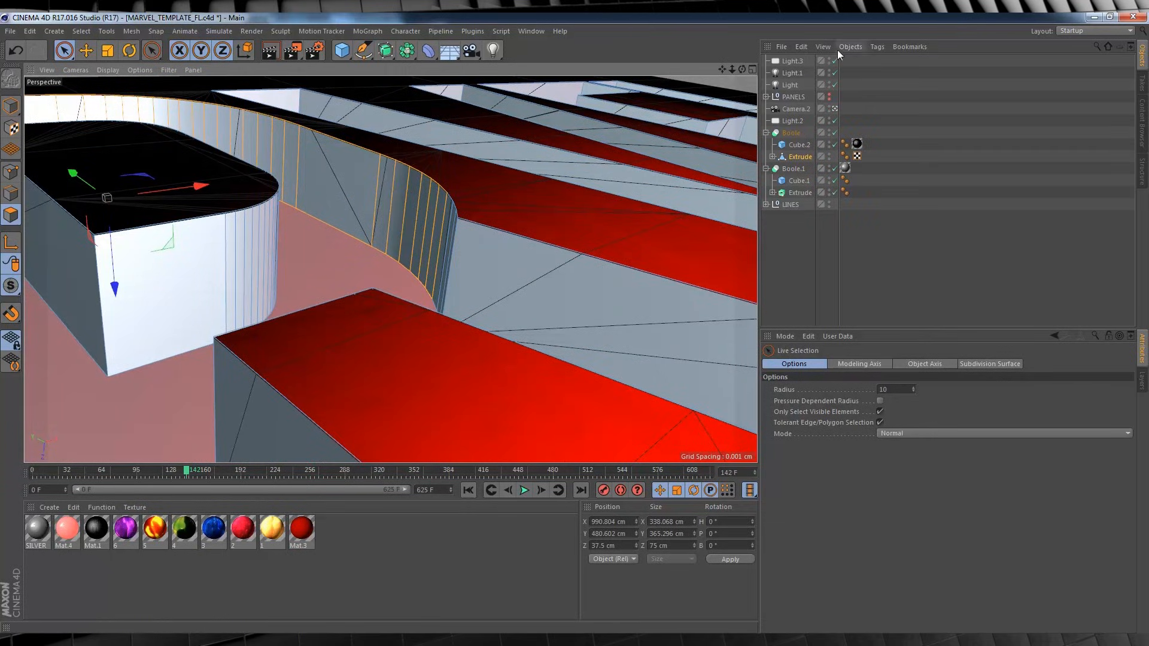
drag(742, 70, 700, 95)
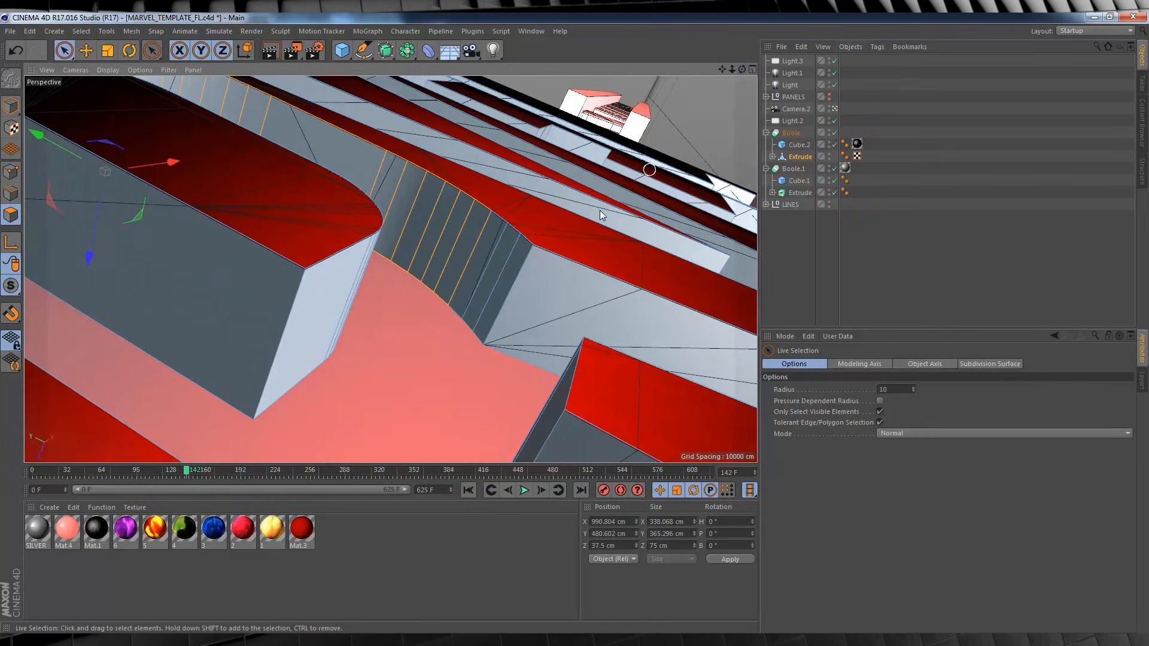
mouse_move(486, 268)
shift+mouse_down()
mouse_move(480, 260)
mouse_move(505, 275)
shift+mouse_up()
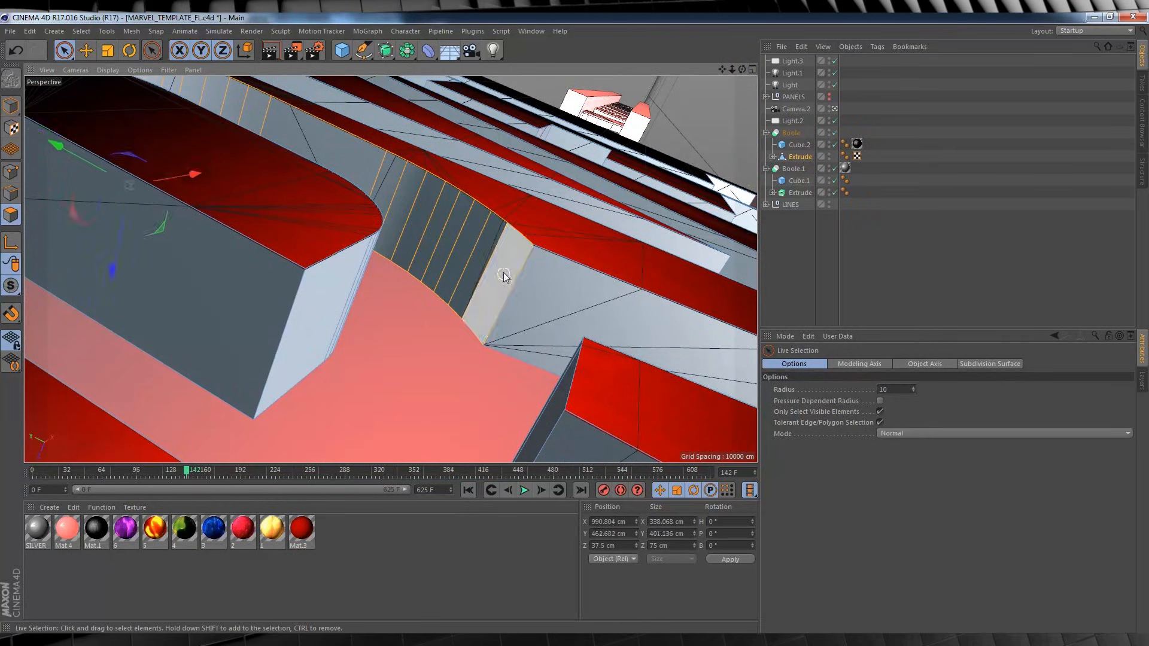
Store the selected curved wall of the R as a polygon selection tag named 1.
drag(742, 69, 703, 81)
click(198, 472)
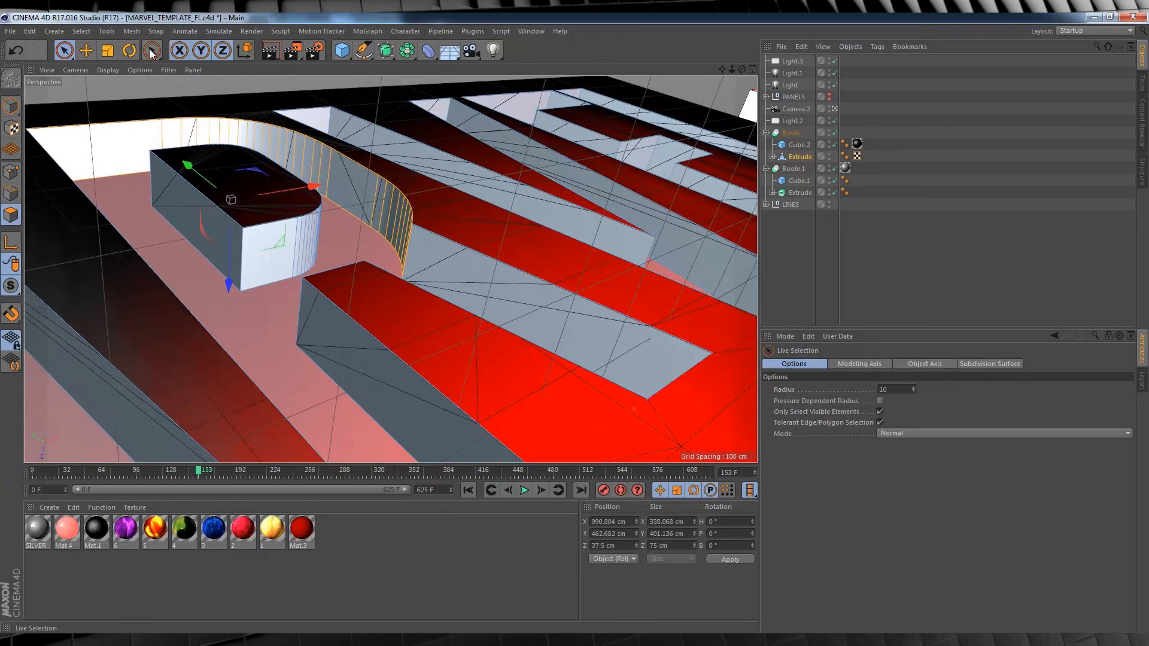
click(82, 31)
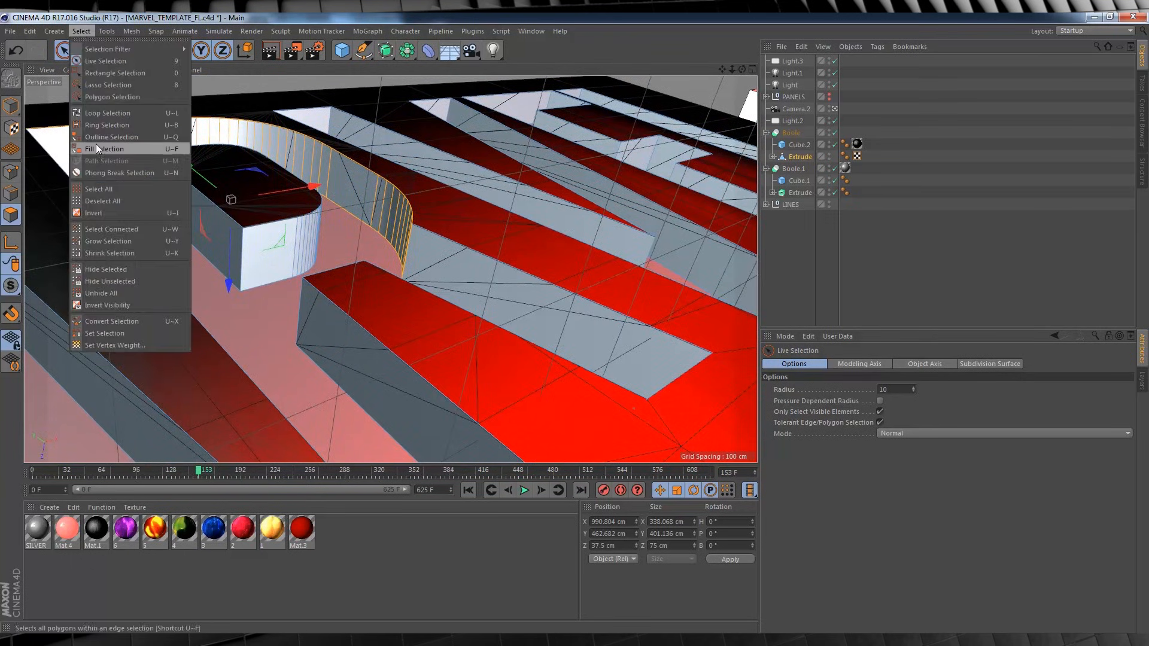
click(105, 333)
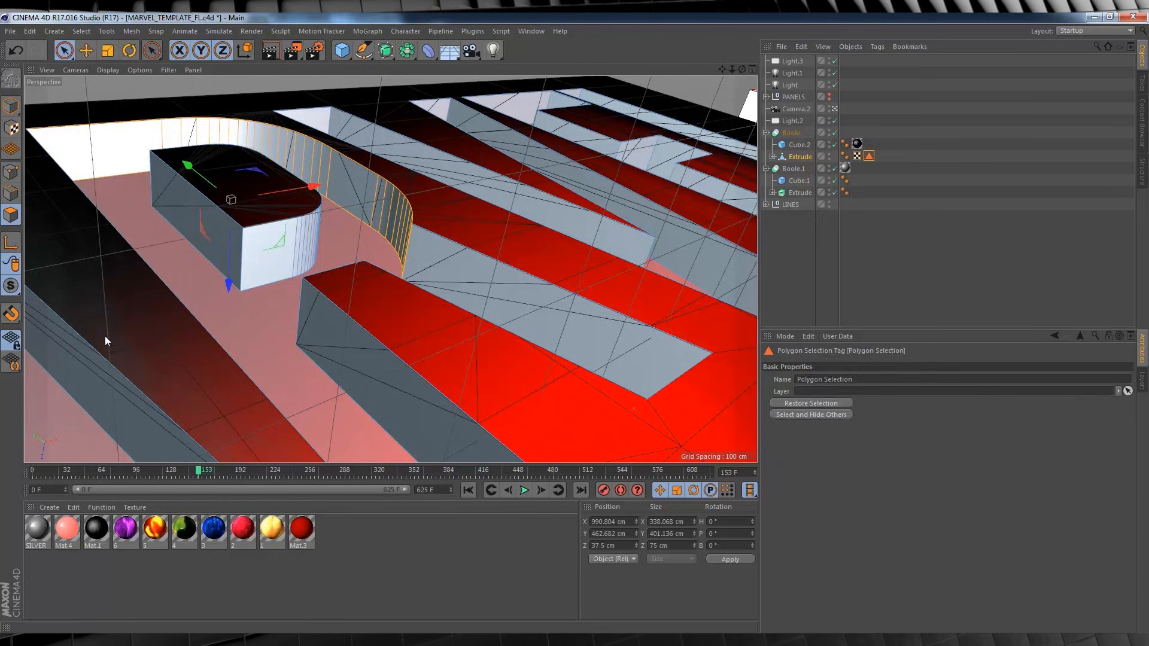
click(866, 377)
drag(872, 379, 734, 378)
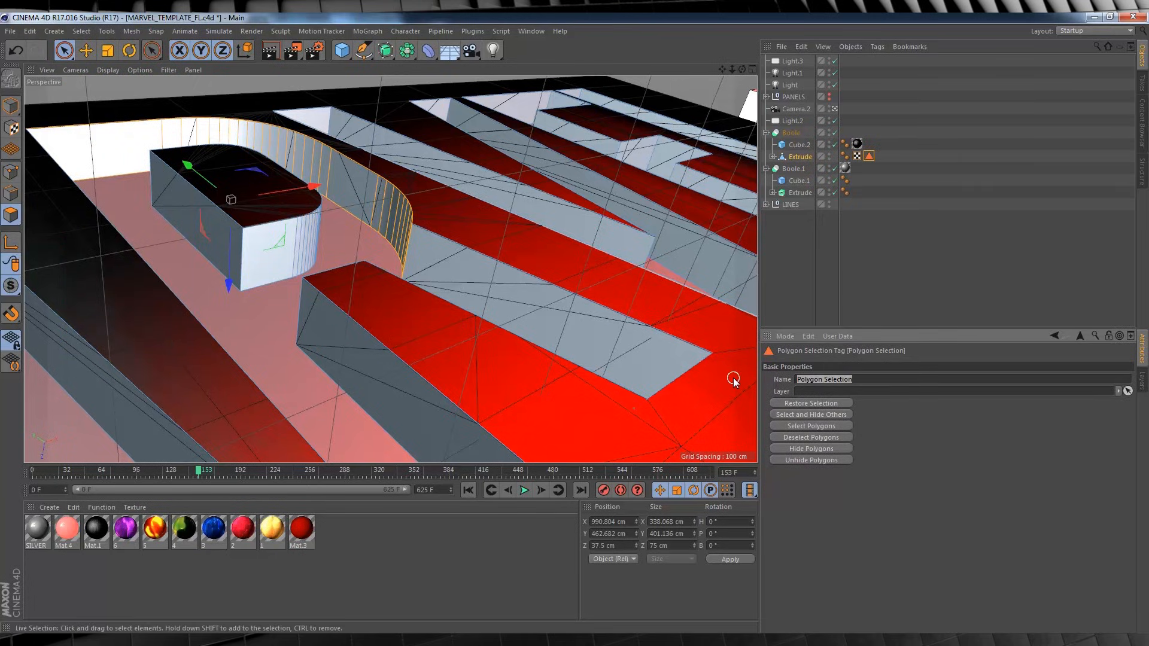
text(1)
click(900, 233)
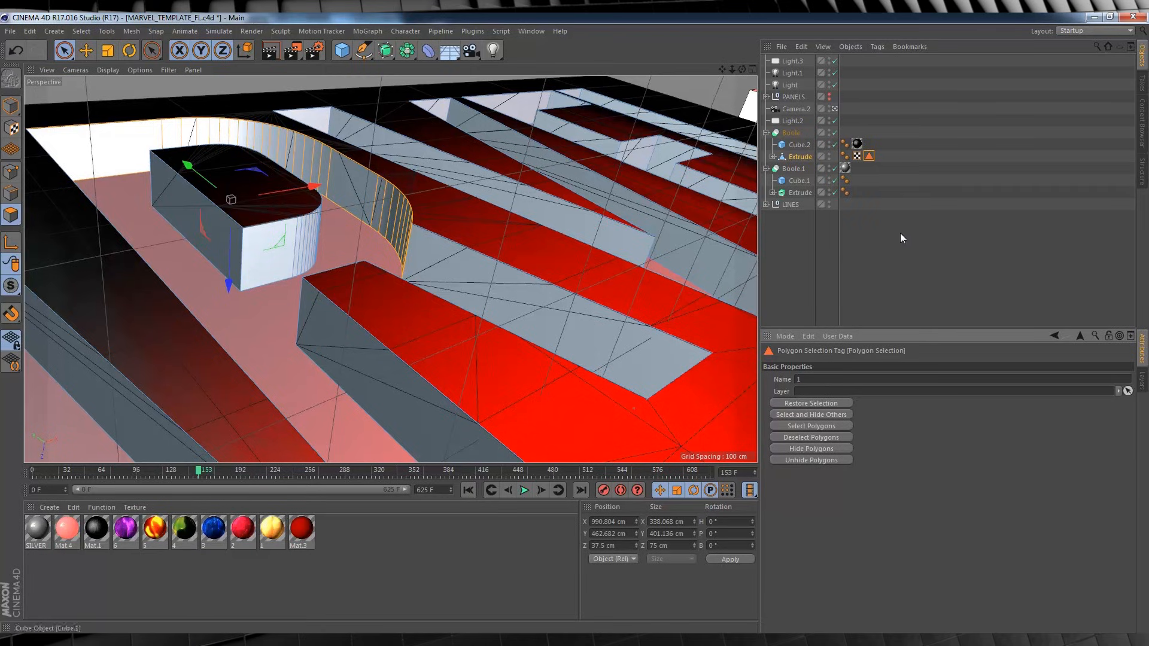
Select the long side wall of the R's leg on the Extrude object and store it as polygon selection 2.
click(800, 156)
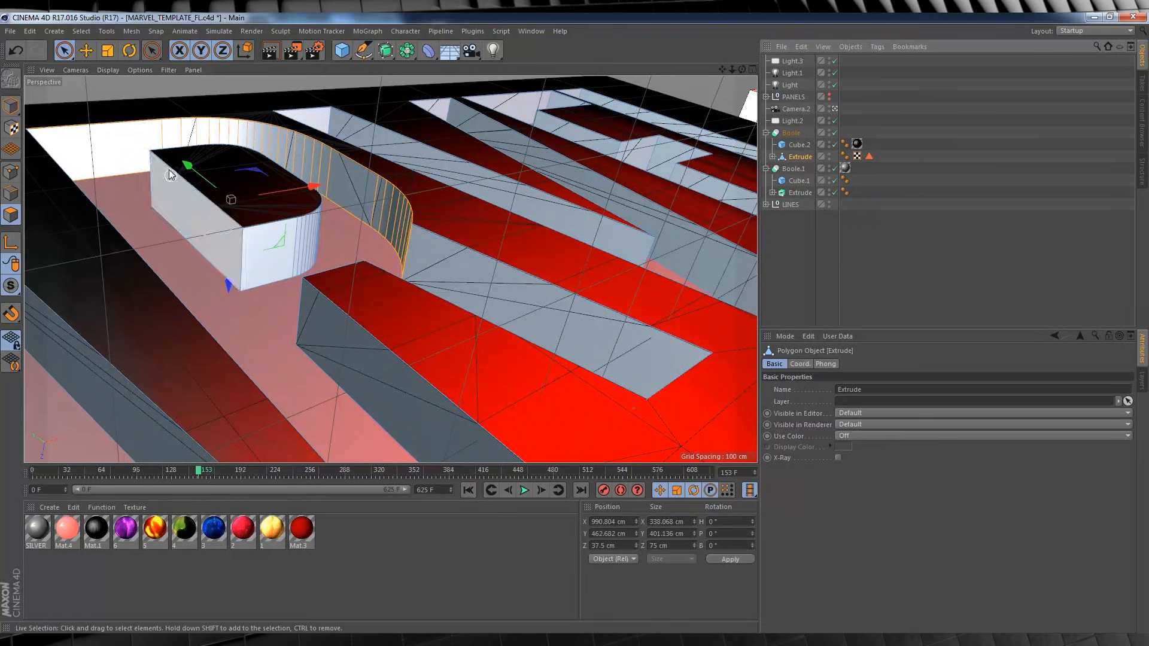
click(449, 267)
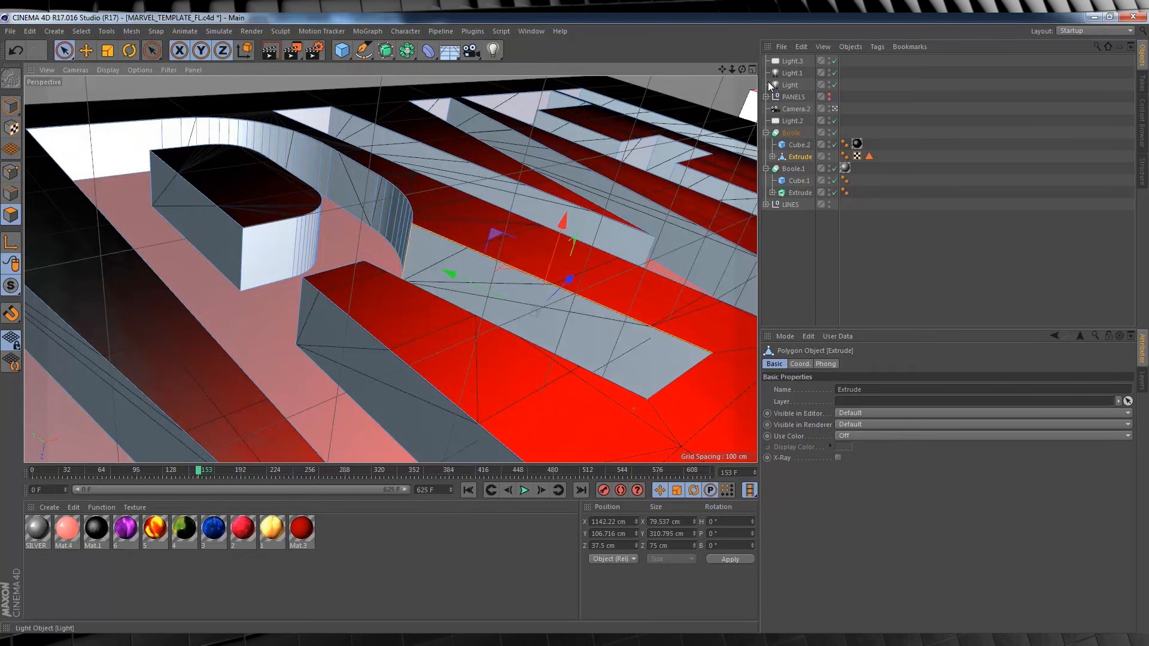
mouse_move(742, 69)
mouse_down()
mouse_move(697, 76)
mouse_move(718, 123)
mouse_move(706, 152)
mouse_move(742, 69)
mouse_up()
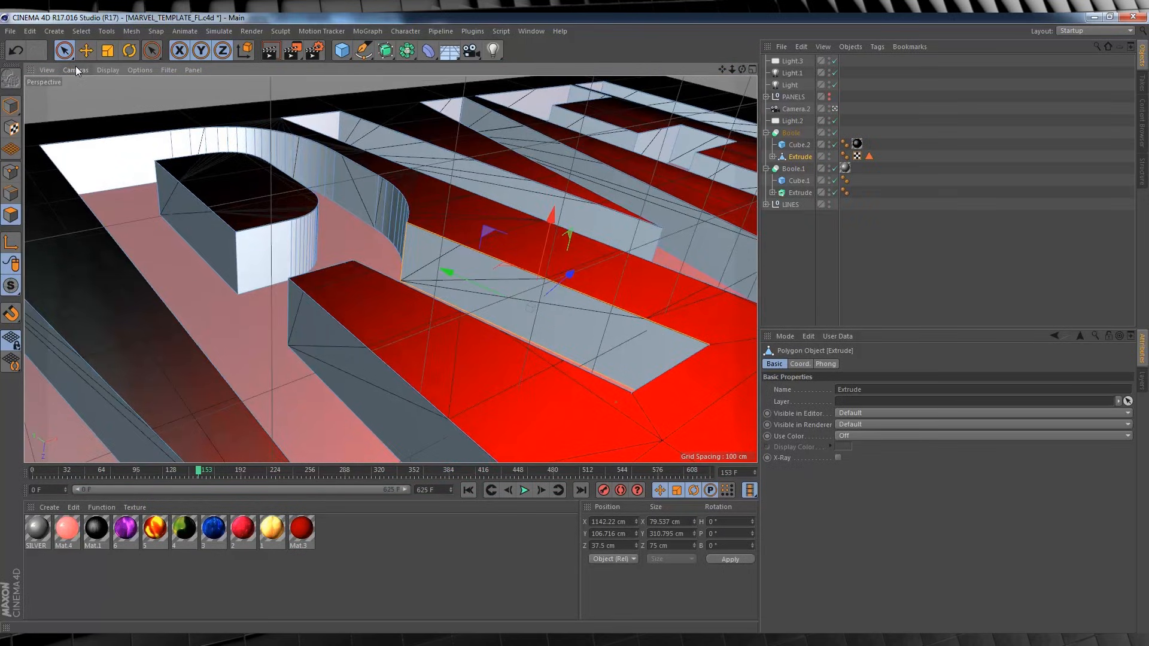
click(81, 31)
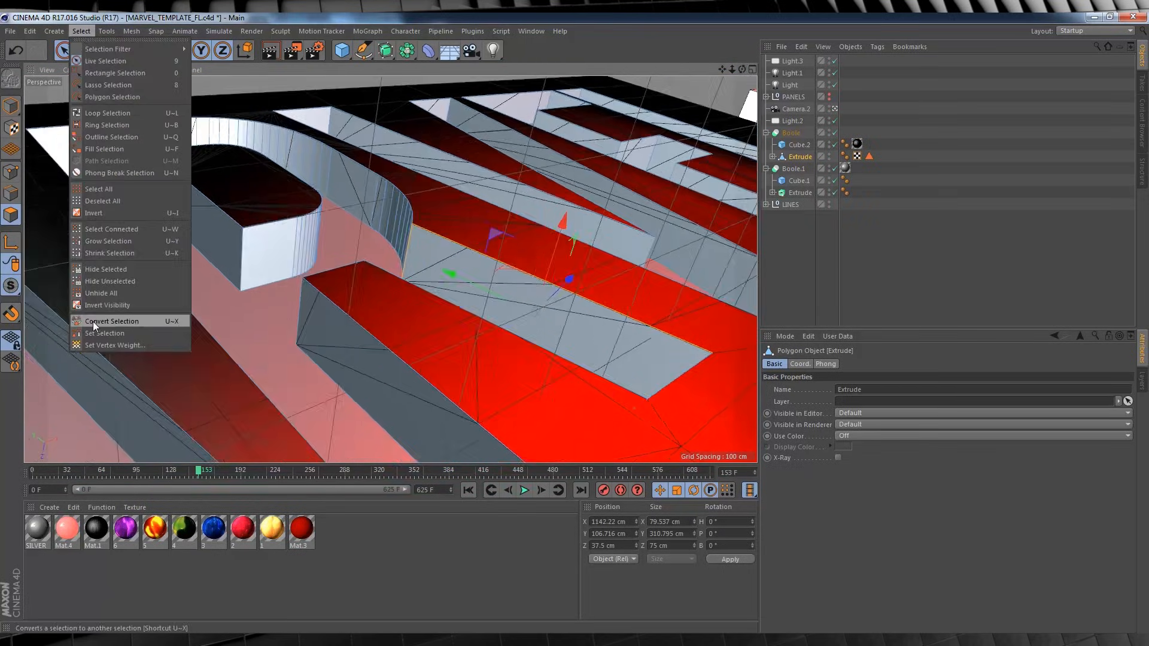
click(98, 334)
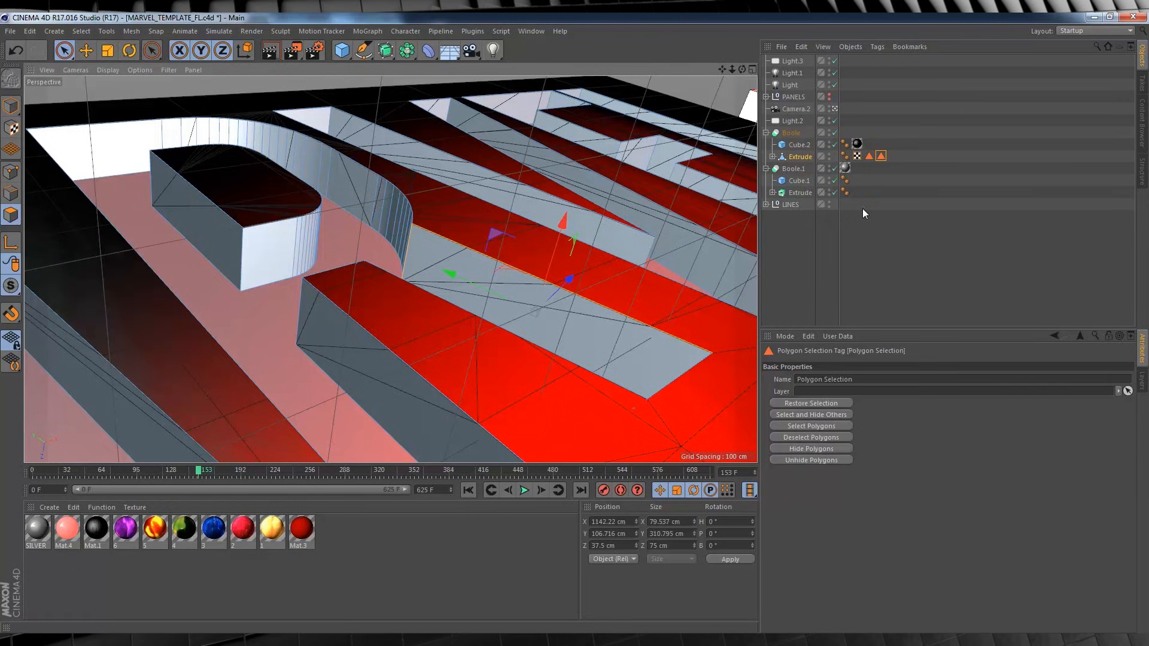
drag(859, 383, 777, 383)
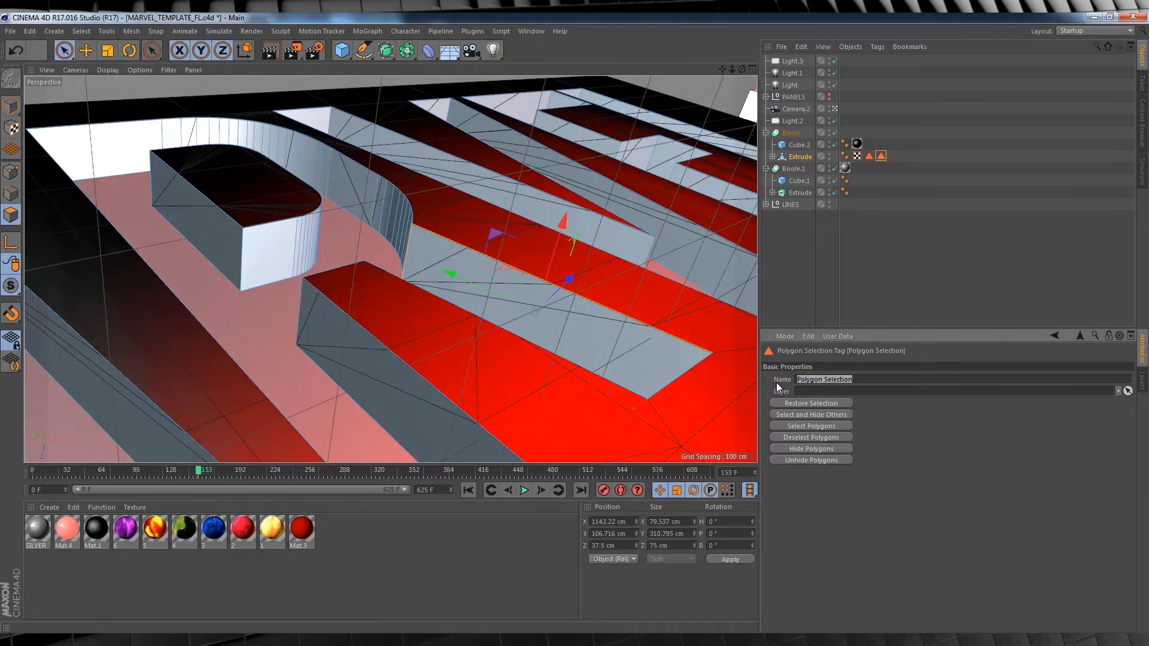
text(2)
click(856, 305)
Select the straight long side of the block inside the R and store it as another polygon selection.
click(799, 157)
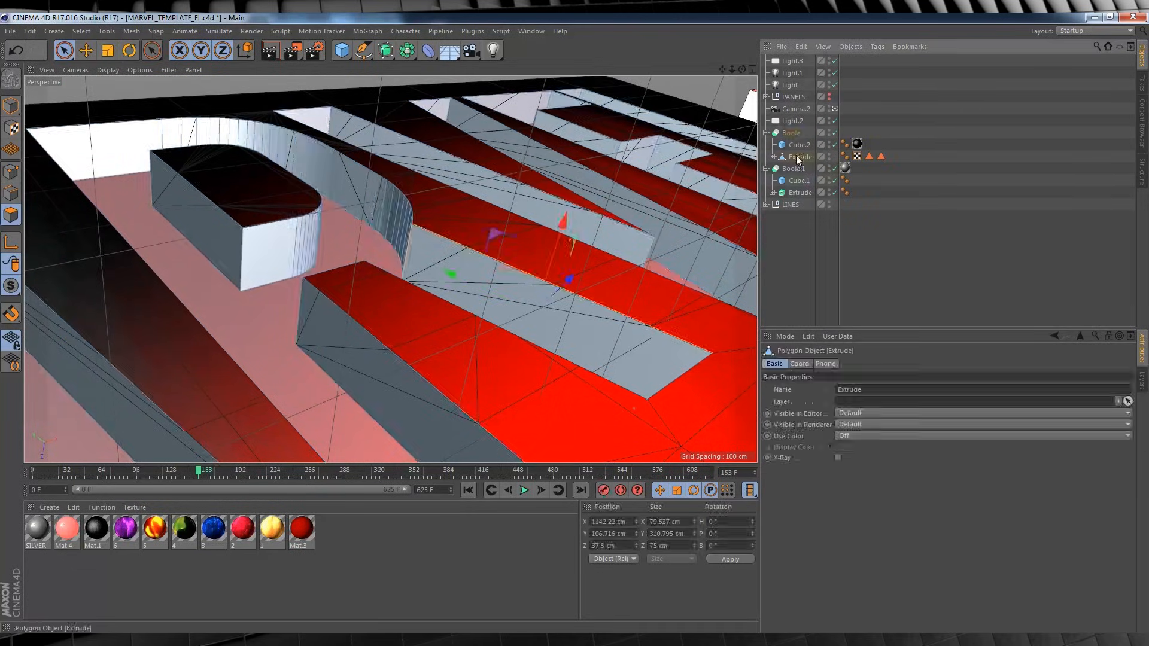
click(207, 226)
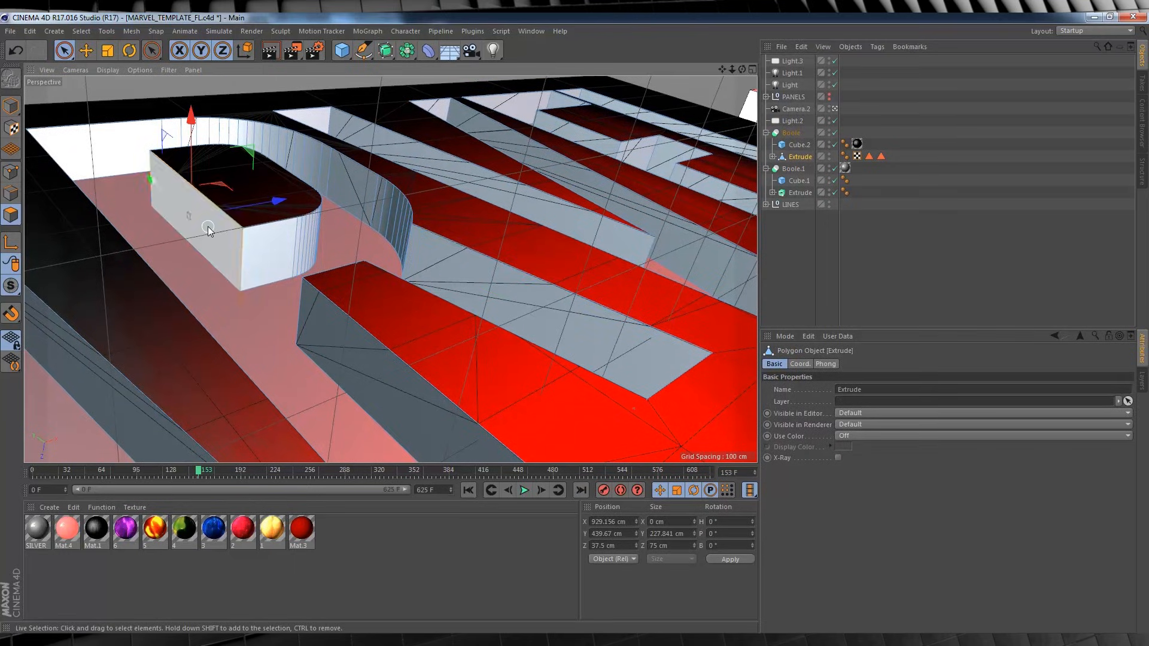
click(81, 31)
click(99, 332)
Select the long wall between the R's stem and leg and store it as polygon selection 4.
click(796, 156)
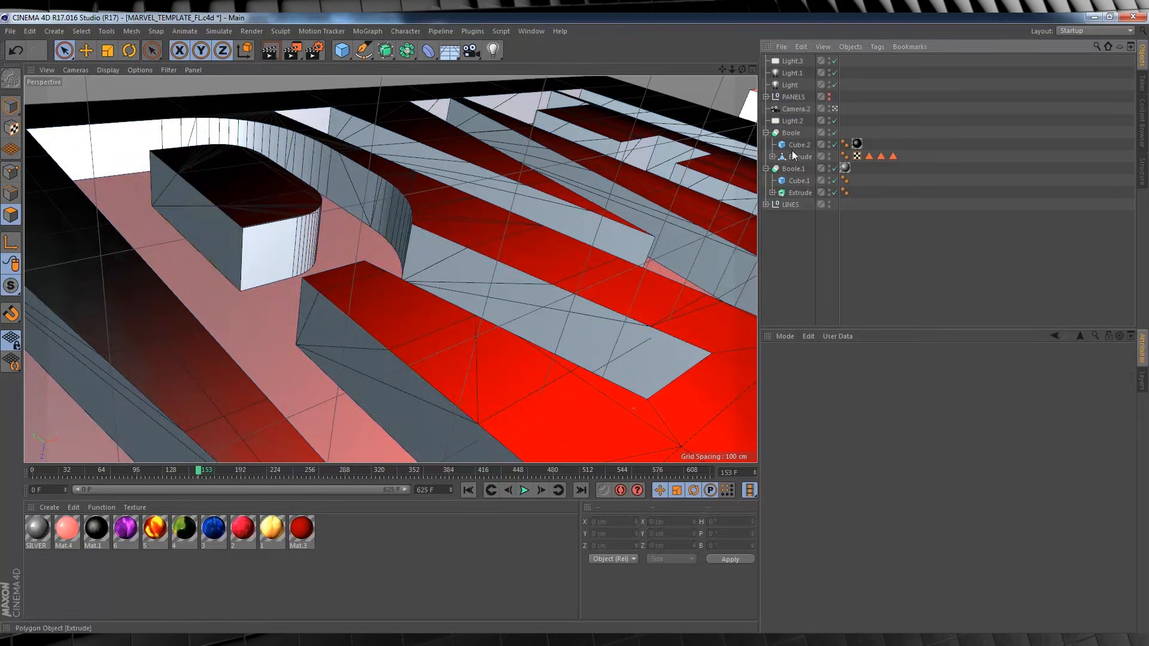
click(401, 386)
click(81, 31)
click(98, 332)
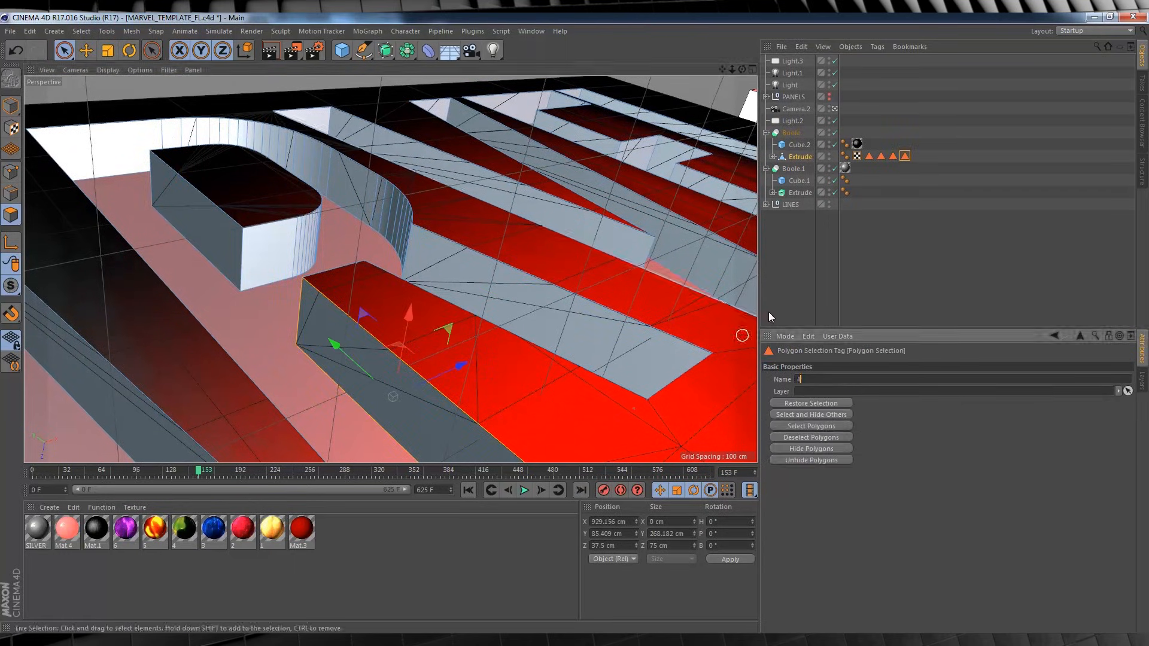
Select the flat end face and adjoining curved polygons of the R's inner block and store them as polygon selection 5.
click(800, 156)
click(267, 250)
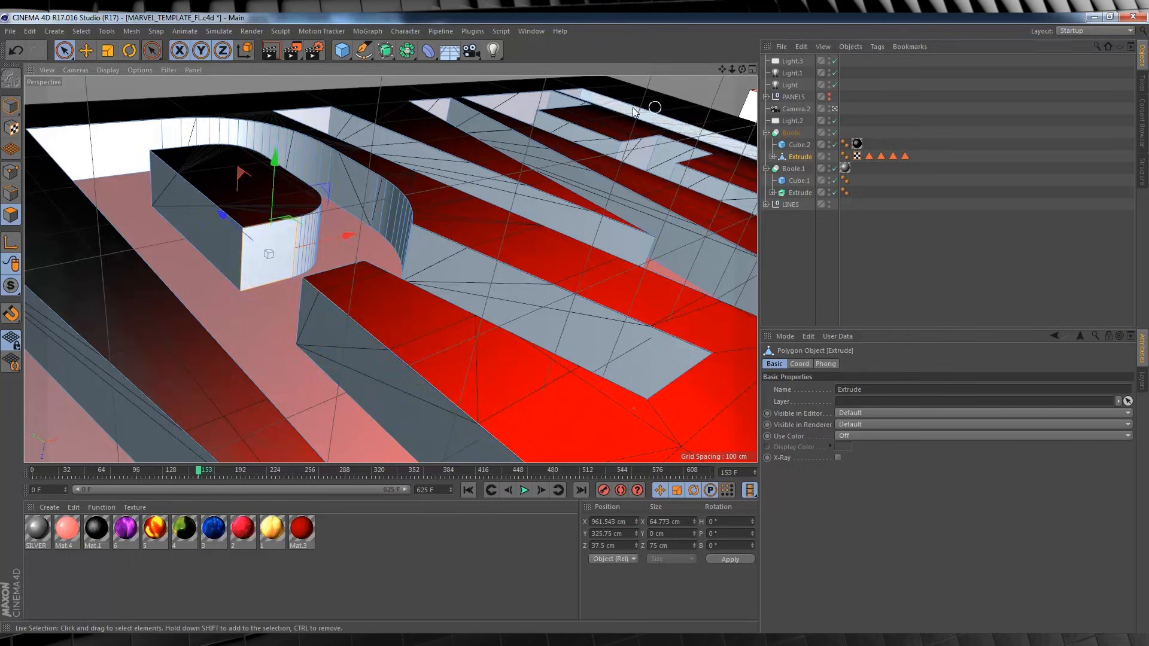
drag(742, 70, 819, 157)
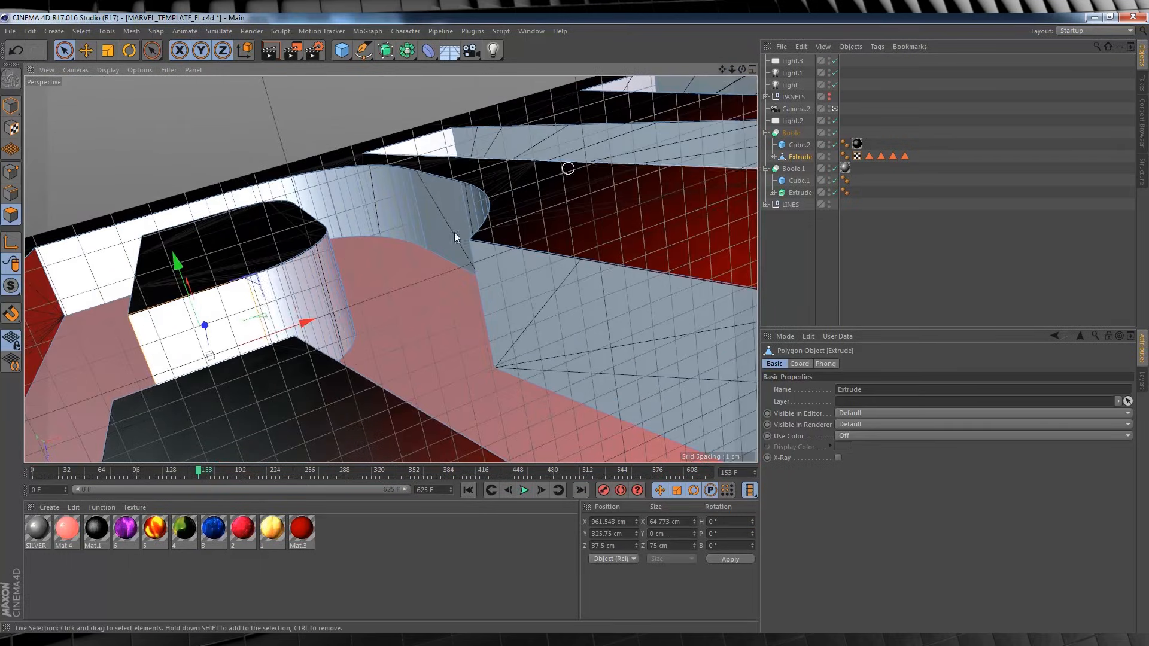
shift+drag(264, 310, 339, 268)
drag(742, 69, 801, 114)
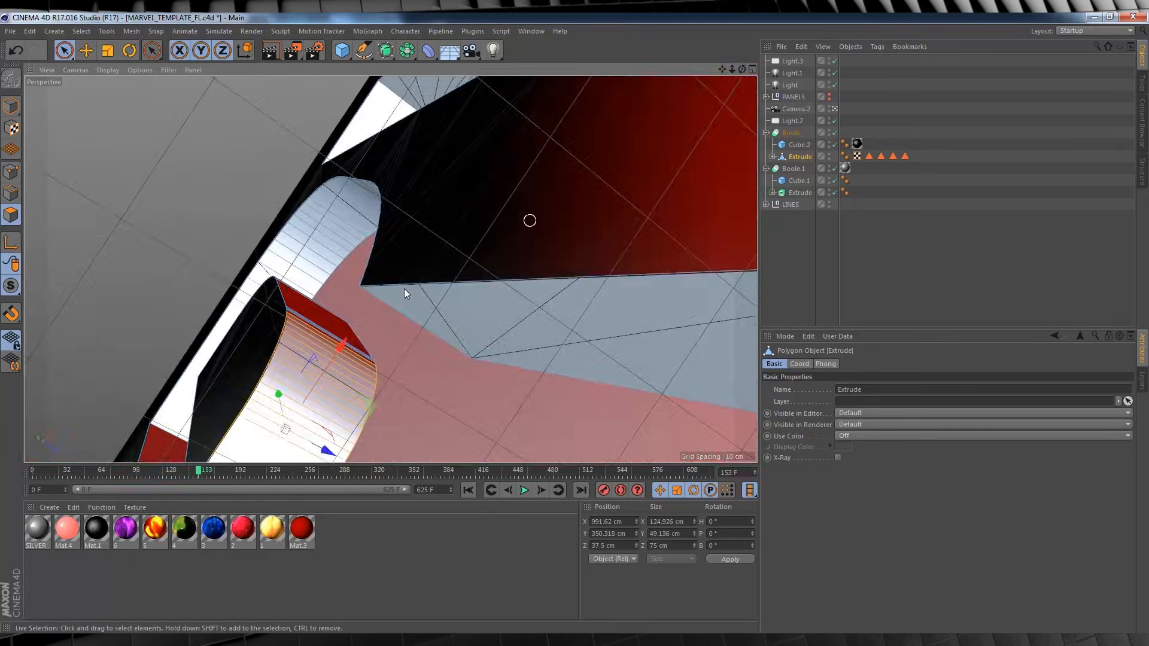
drag(203, 472, 166, 472)
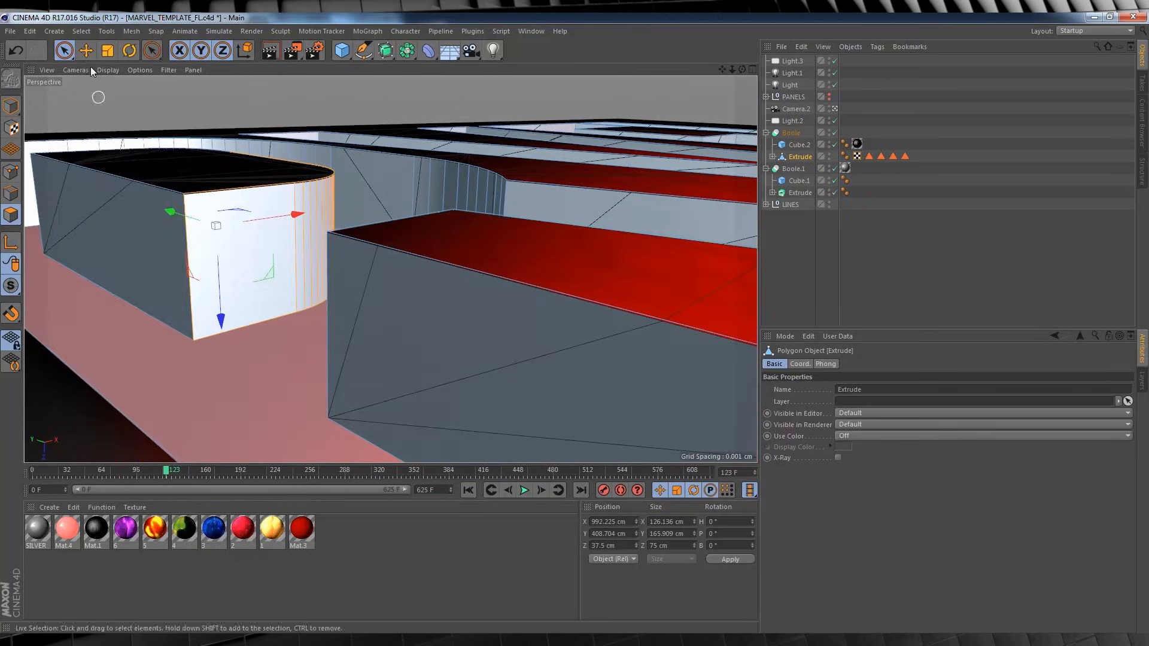
click(82, 33)
click(107, 337)
double_click(825, 380)
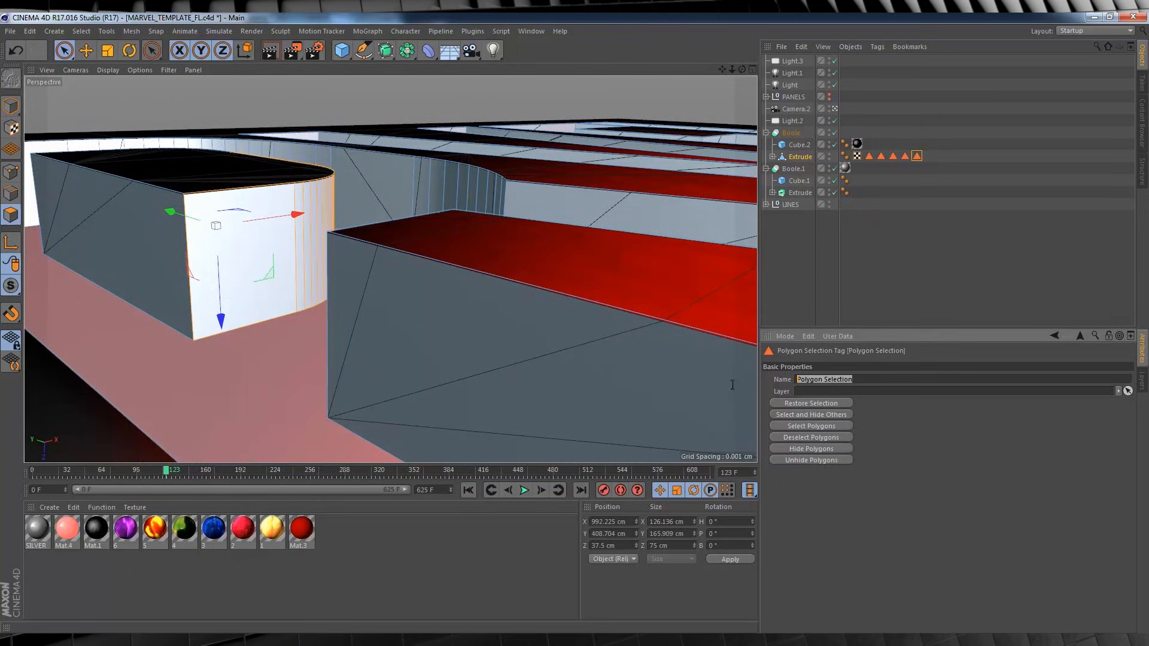
text(5)
click(857, 294)
Select the long wall along the V's left stroke on the Extrude object and store it as polygon selection V.
drag(732, 70, 688, 84)
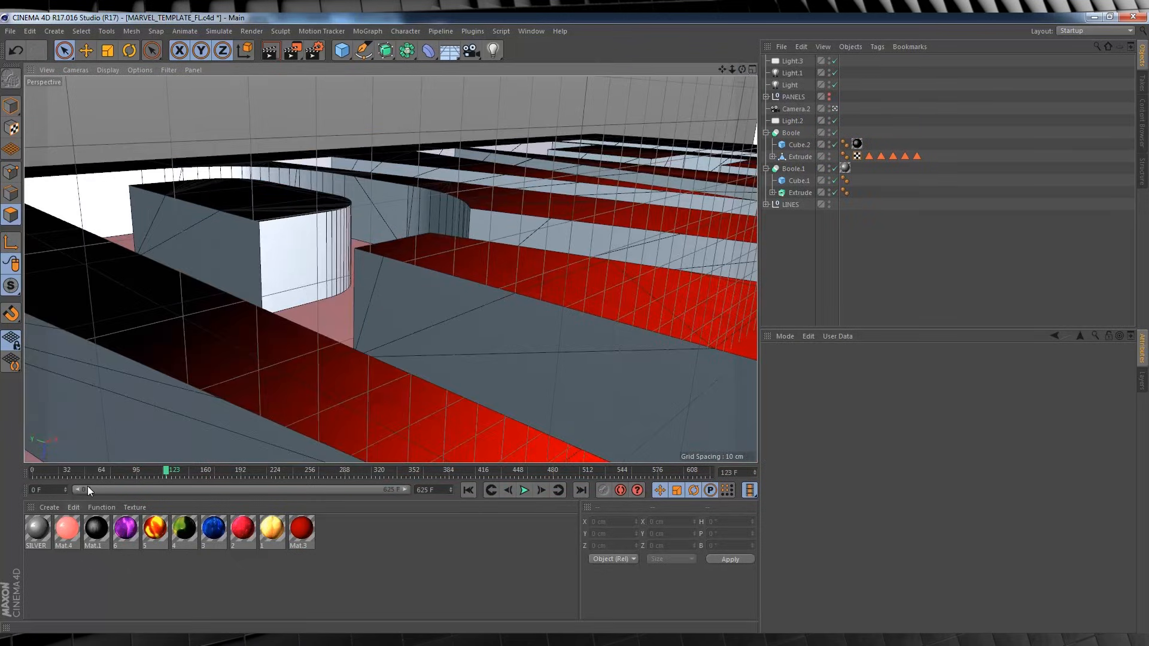
mouse_move(168, 472)
mouse_down()
mouse_move(202, 472)
mouse_move(186, 472)
mouse_up()
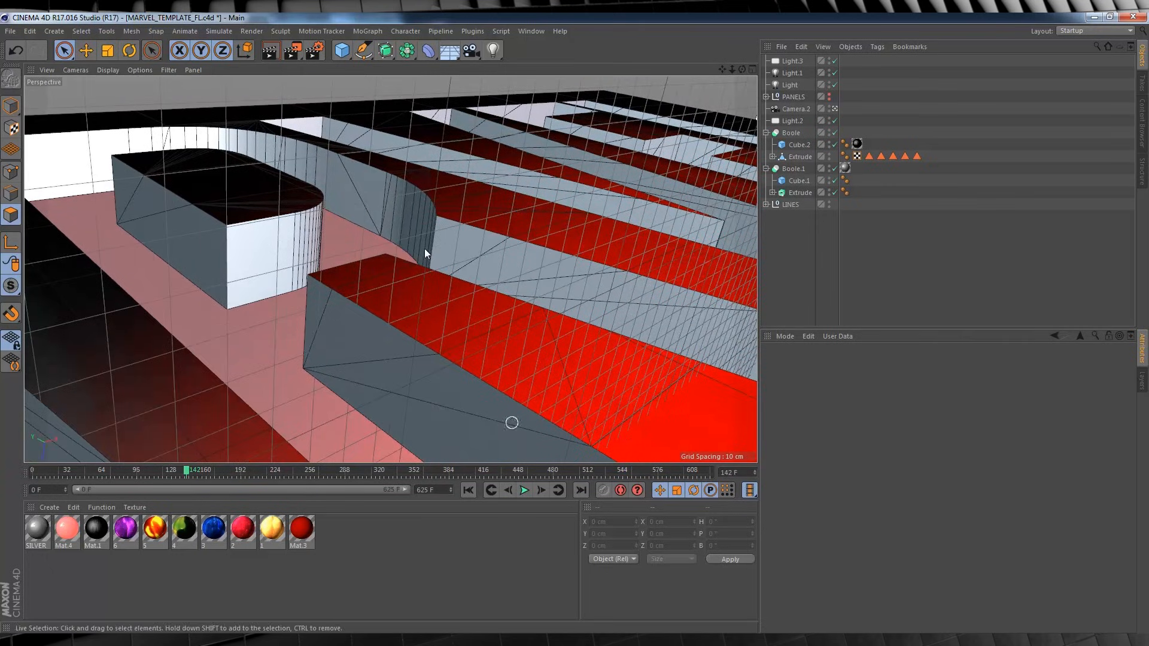
click(797, 156)
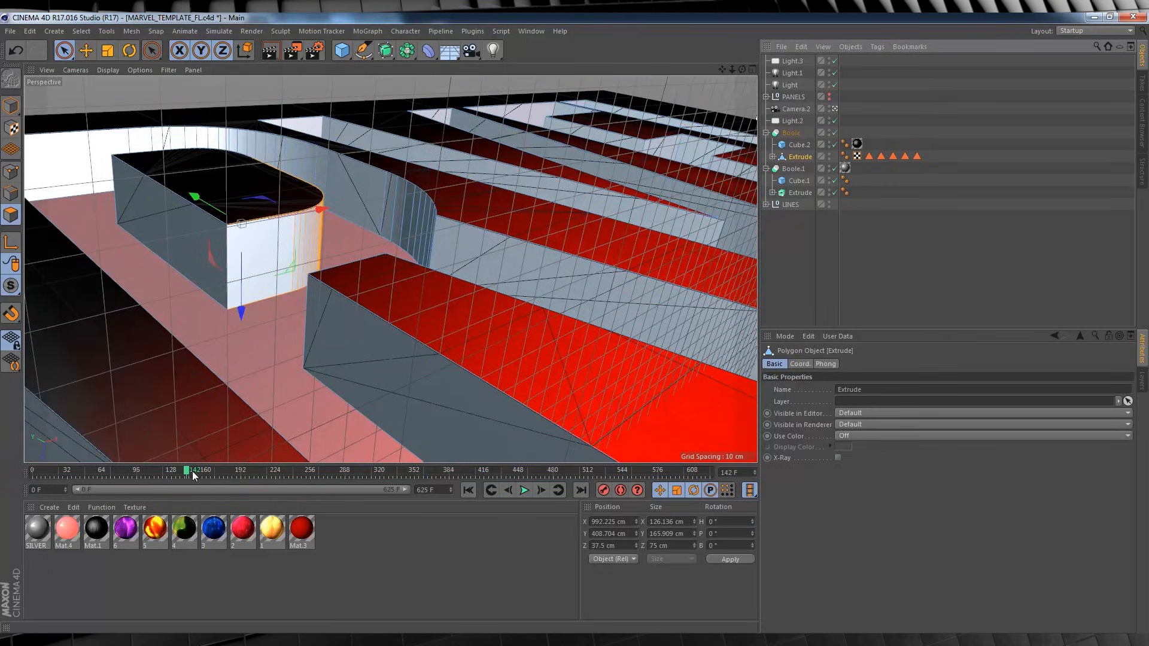
drag(192, 472, 215, 472)
click(413, 157)
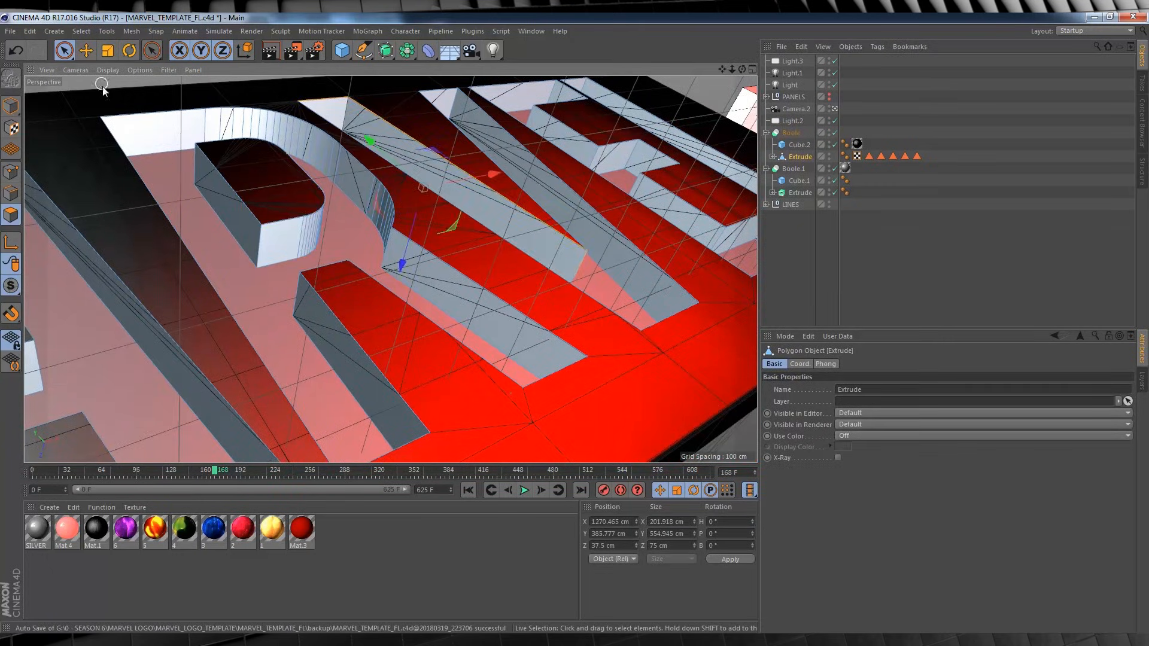
click(82, 32)
click(95, 332)
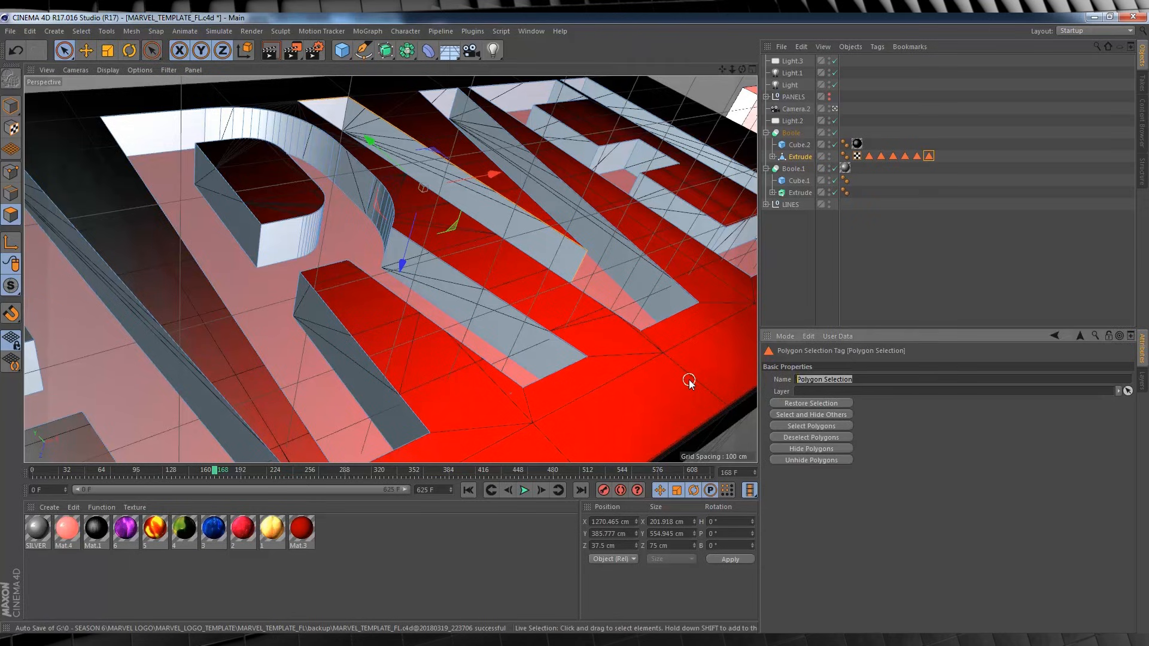
text(V1)
click(908, 224)
Select the long wall along the V's right stroke on the Extrude object and store it as polygon selection V2.
click(798, 155)
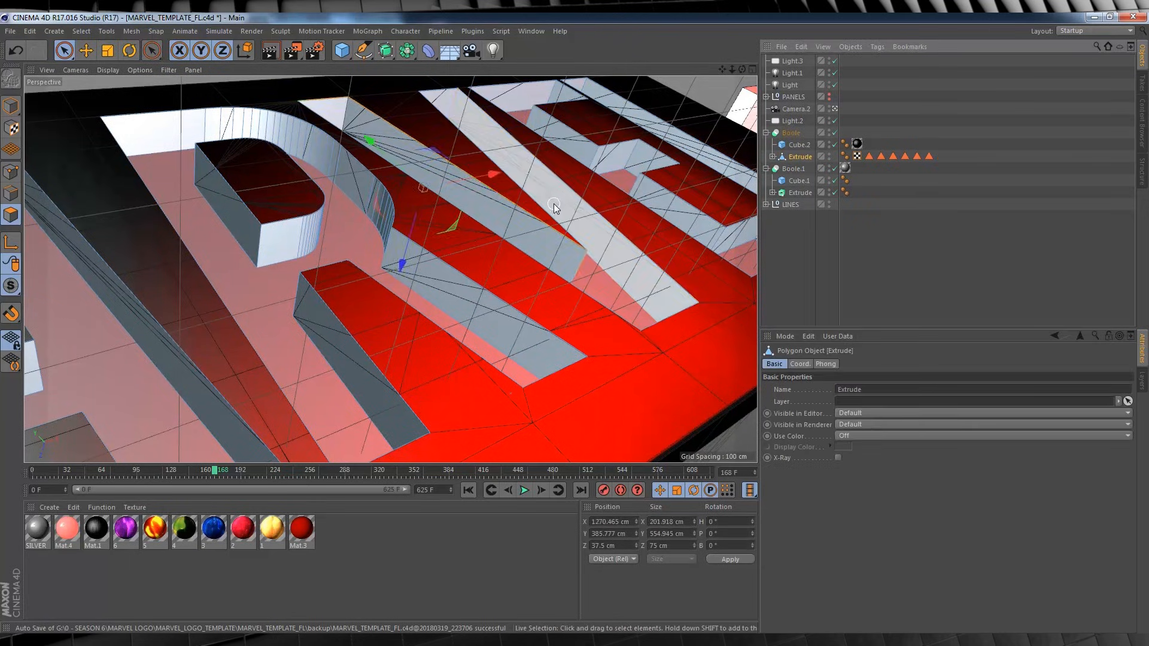
click(554, 204)
click(513, 140)
click(81, 31)
click(95, 333)
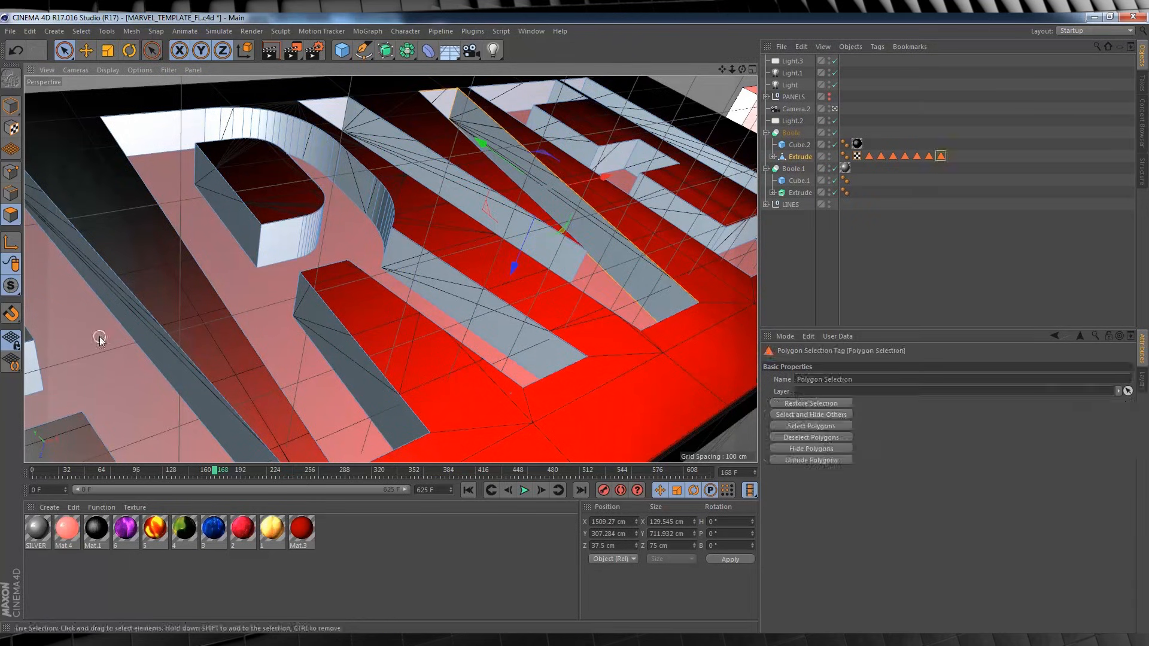
text(V2)
click(865, 242)
Select the inner and end walls of the letter E on the Extrude object and store them as polygon selection E.
click(799, 156)
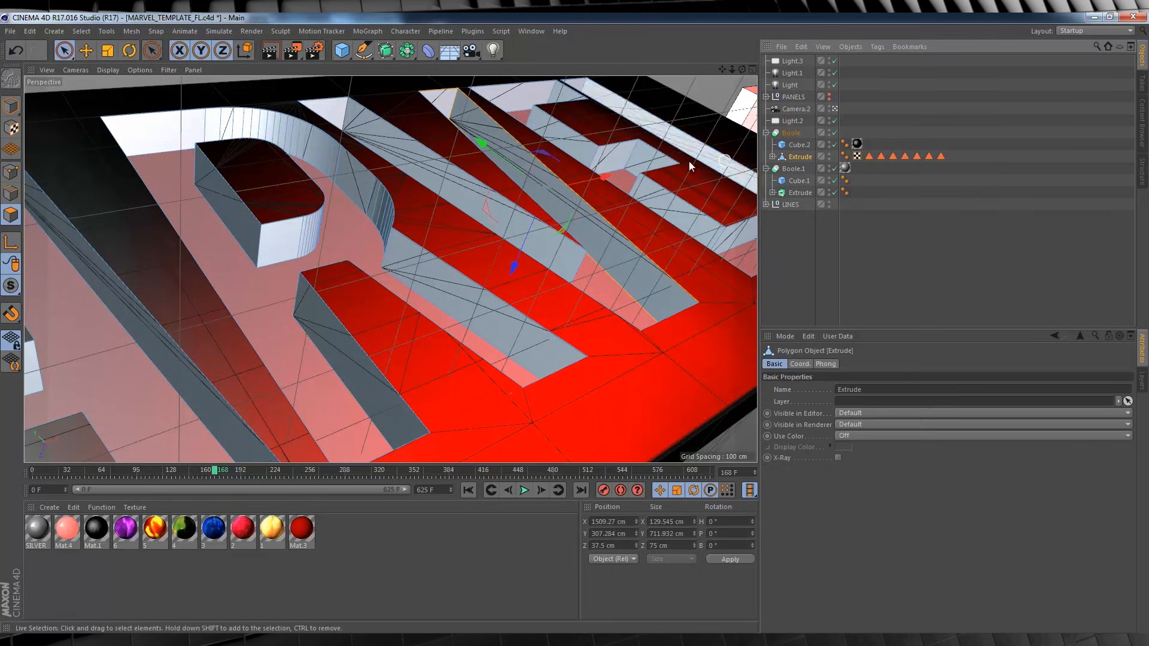
click(531, 97)
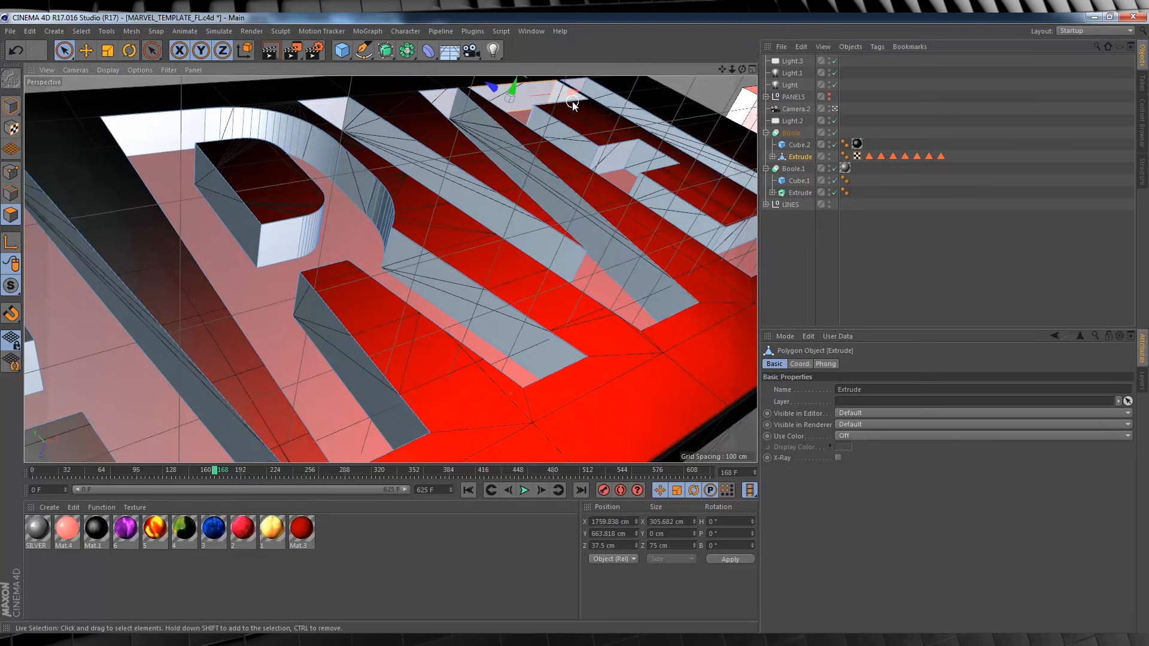
mouse_move(572, 102)
shift+mouse_down()
mouse_move(565, 117)
mouse_move(660, 160)
mouse_move(739, 236)
shift+mouse_up()
drag(215, 472, 230, 473)
click(81, 31)
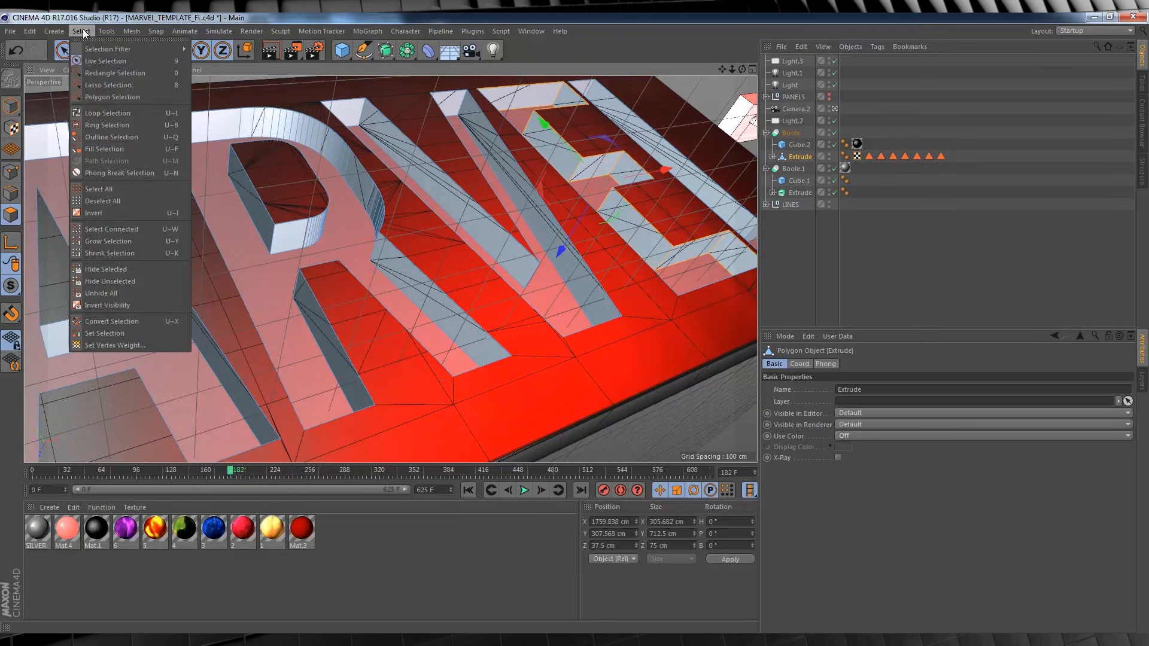
click(114, 333)
drag(853, 379, 730, 377)
text(E)
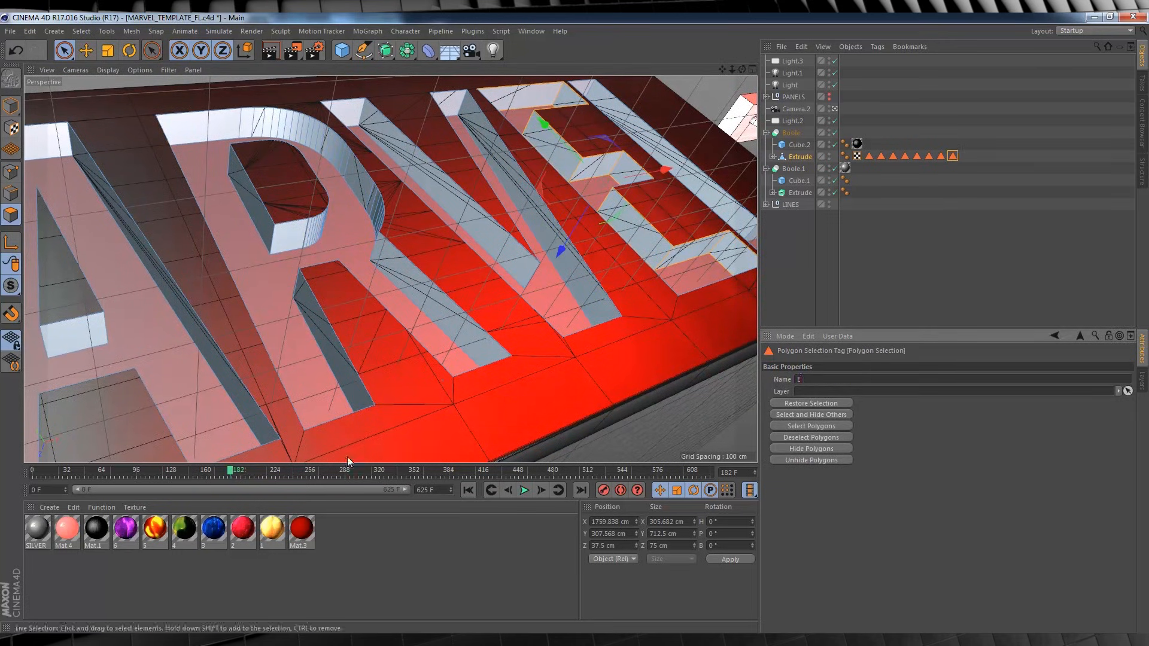
key(Return)
Select the upright and foot walls of the letter L on the Extrude object and store them as polygon selection L.
click(797, 155)
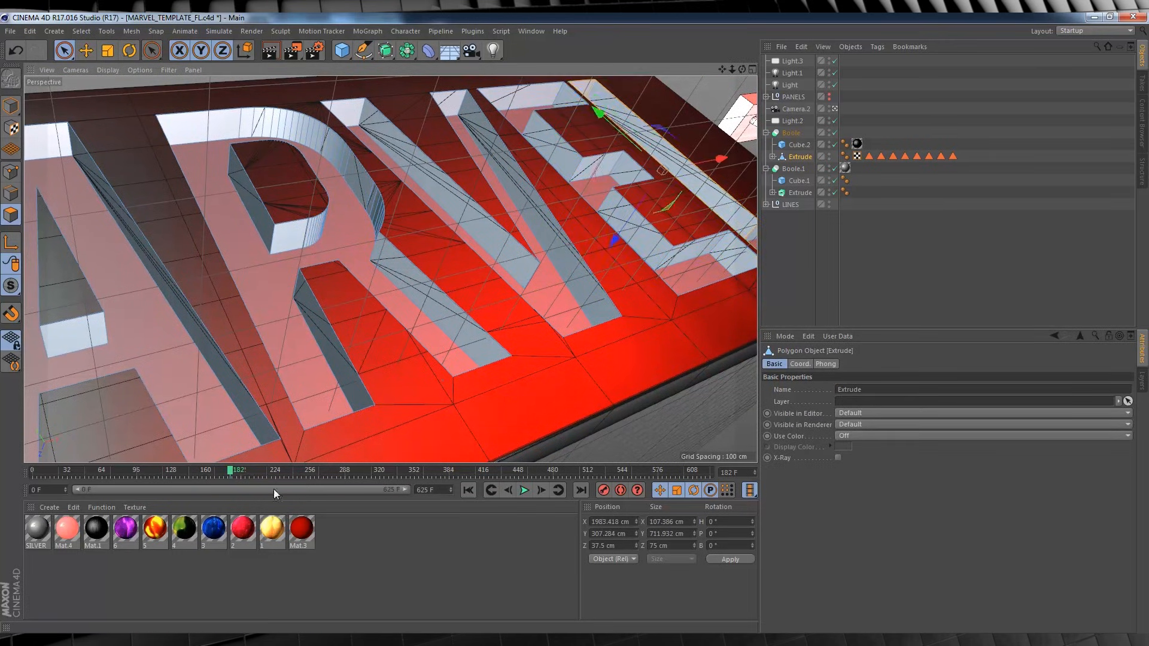
drag(230, 472, 242, 472)
shift+click(741, 246)
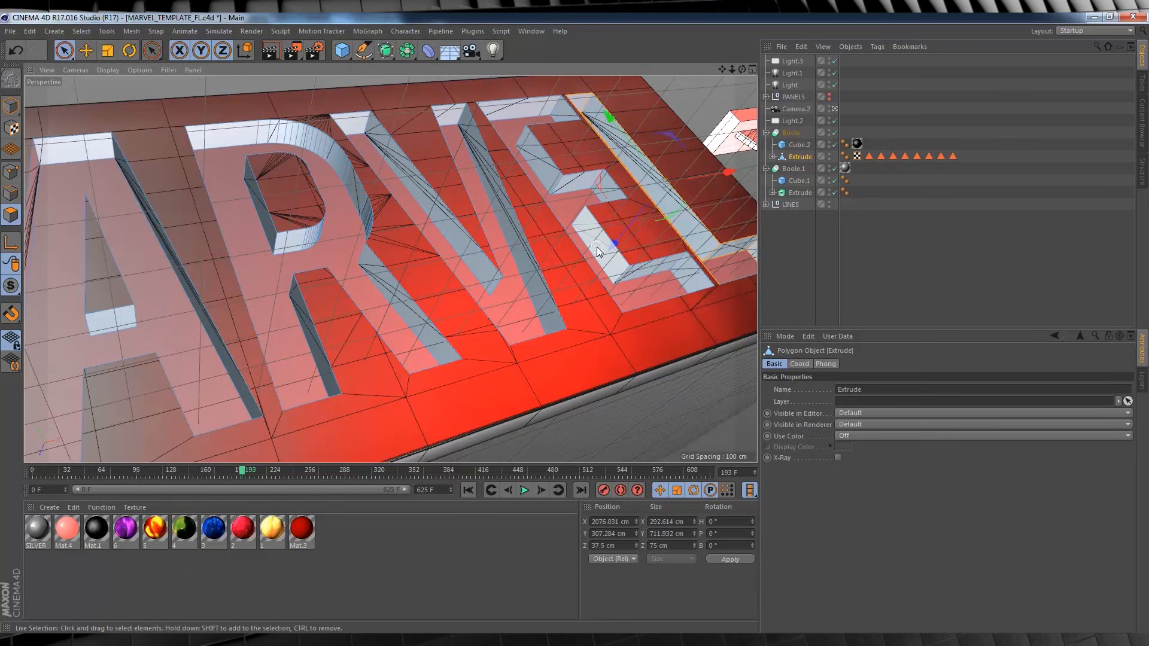
click(692, 195)
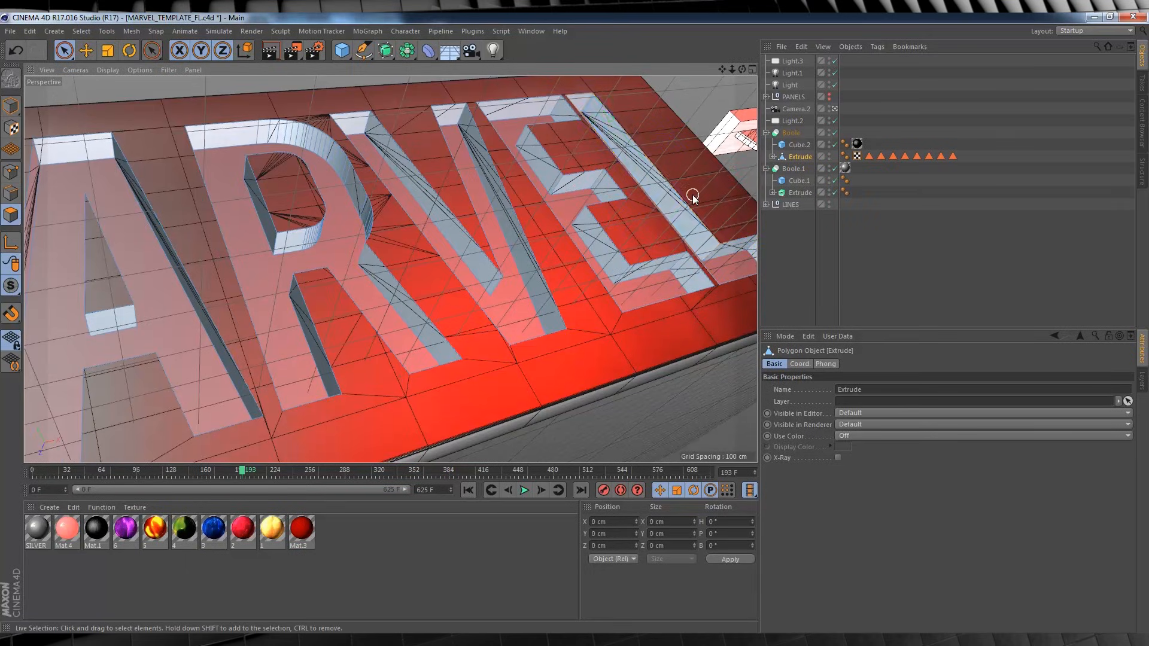
drag(590, 102, 618, 131)
shift+click(734, 249)
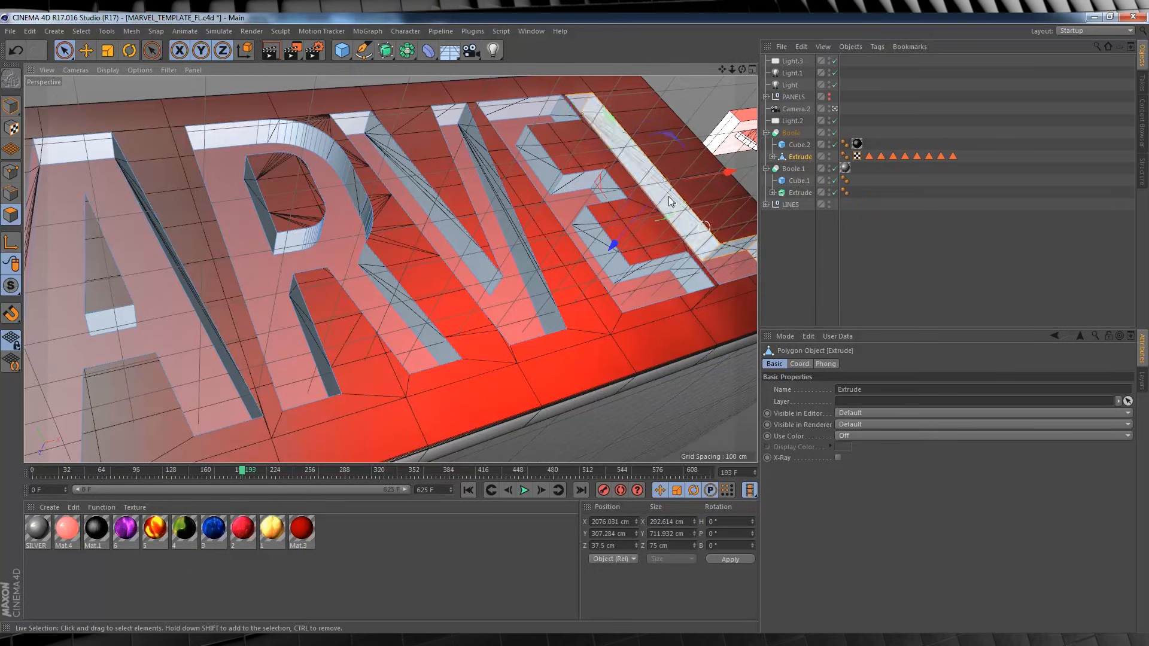
click(82, 31)
click(120, 329)
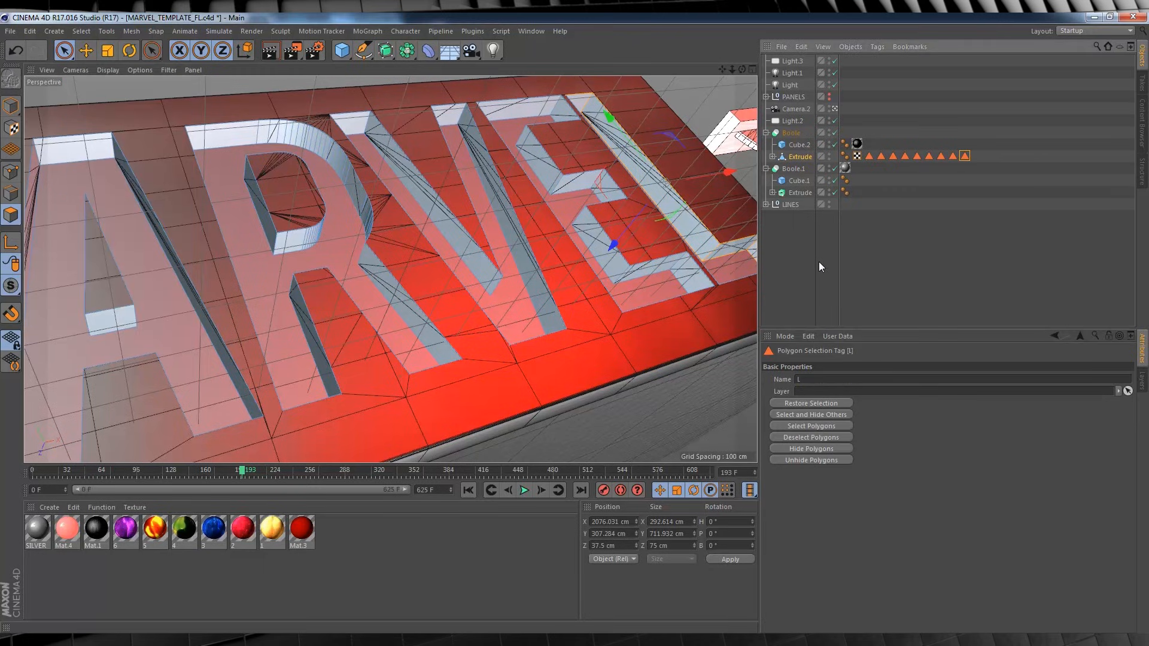
click(78, 149)
shift+click(34, 168)
shift+click(133, 190)
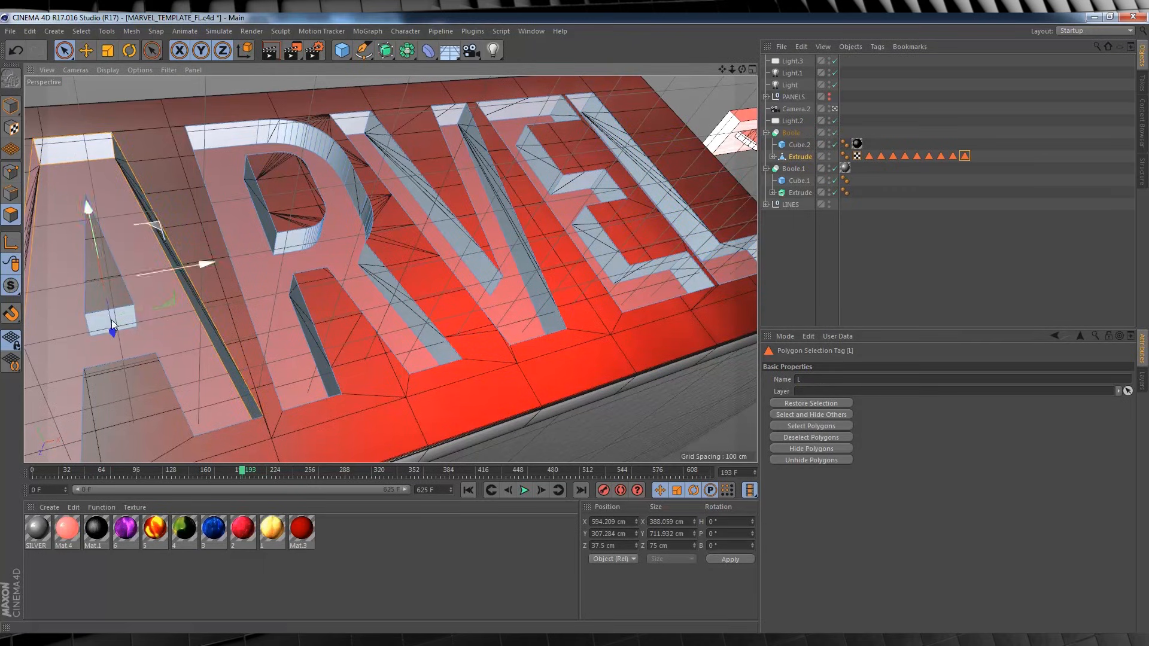
shift+click(112, 324)
click(81, 31)
click(114, 330)
click(921, 228)
click(800, 157)
double_click(965, 156)
click(801, 239)
Select the first A's top, both outer side walls and inner crossbar wall on the Extrude object and store them as a new polygon selection.
click(800, 158)
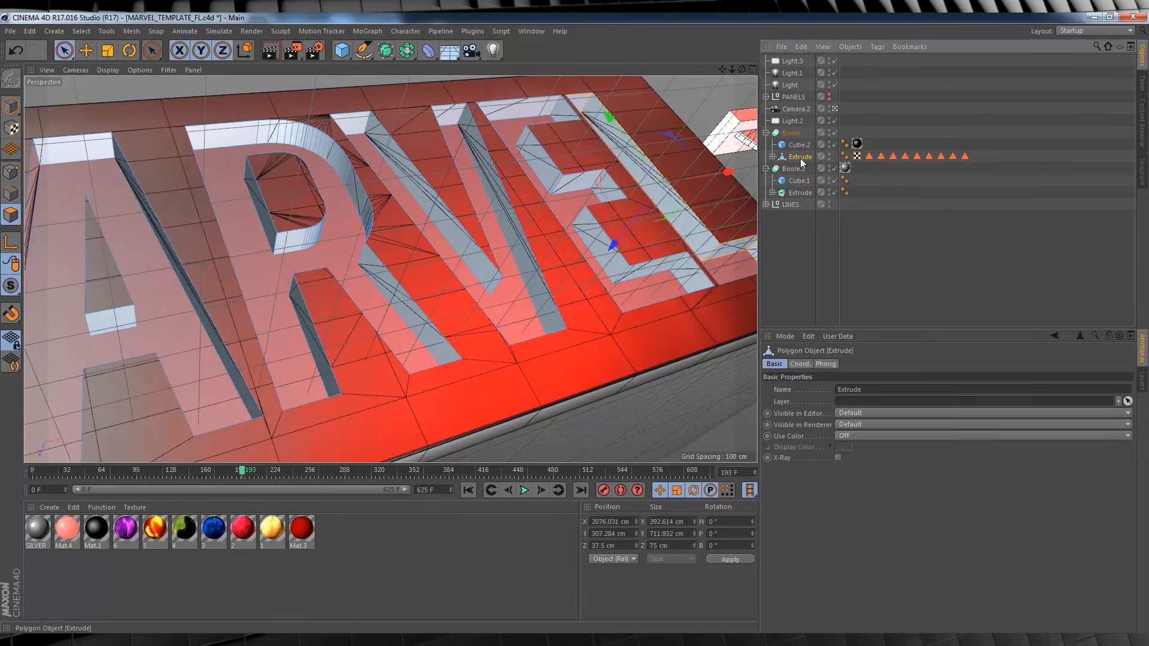
click(80, 149)
shift+click(132, 180)
shift+click(34, 184)
shift+click(111, 323)
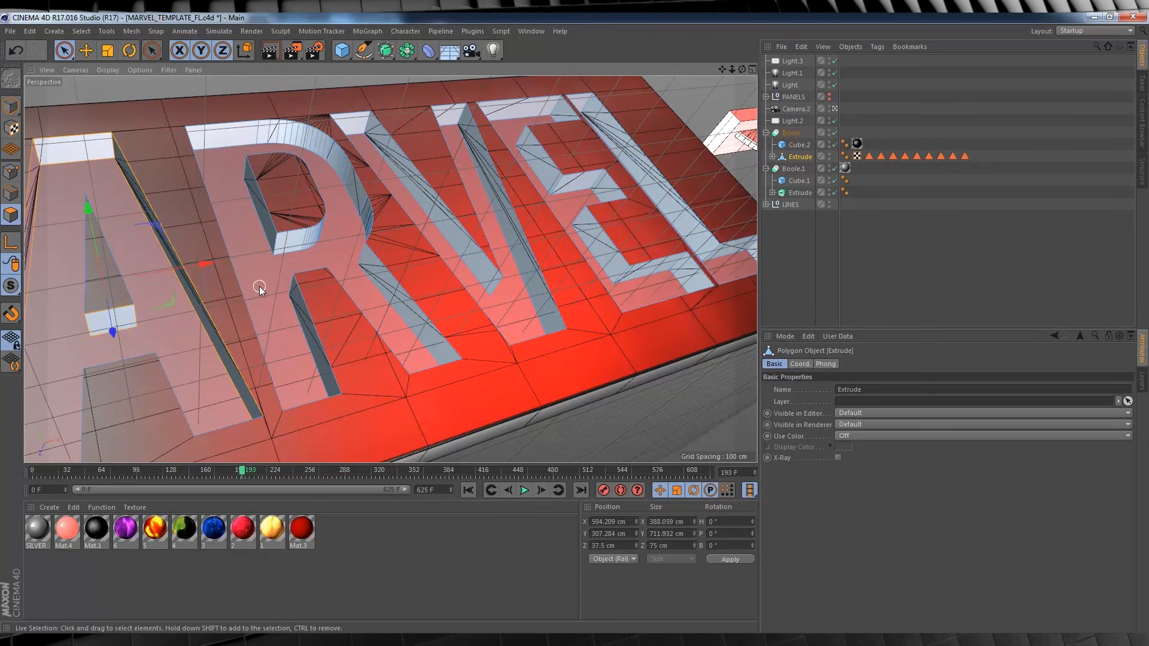
click(82, 31)
click(112, 268)
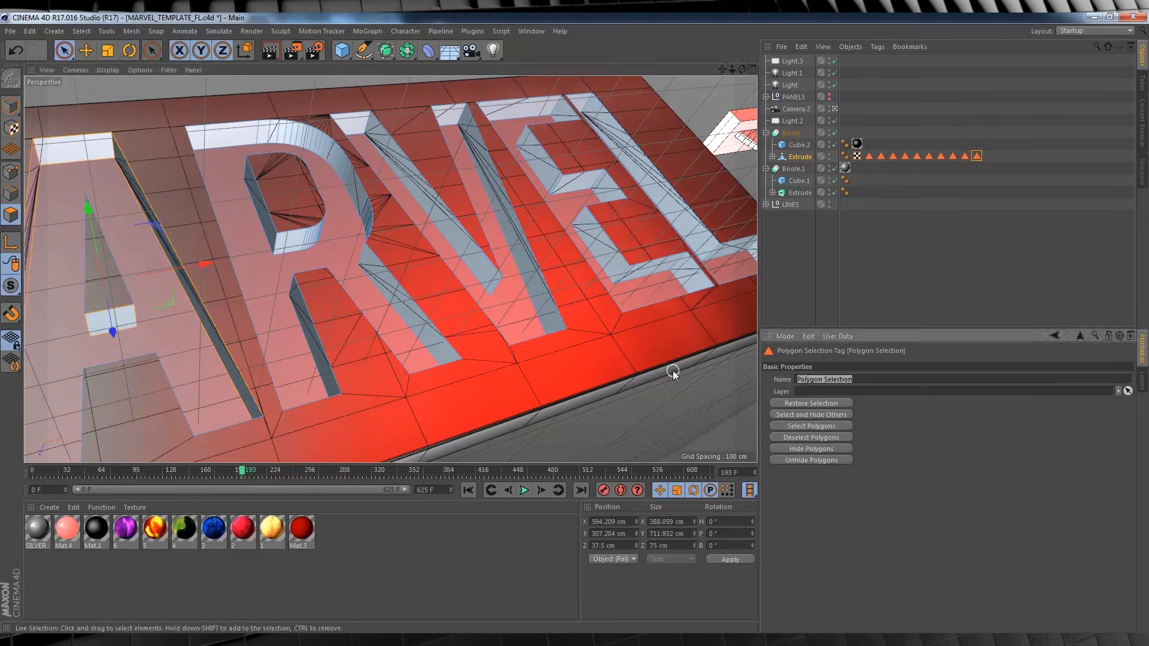
click(803, 245)
Select the walls of the letter M on the Extrude object and store them as polygon selection M.
drag(250, 472, 289, 472)
click(800, 157)
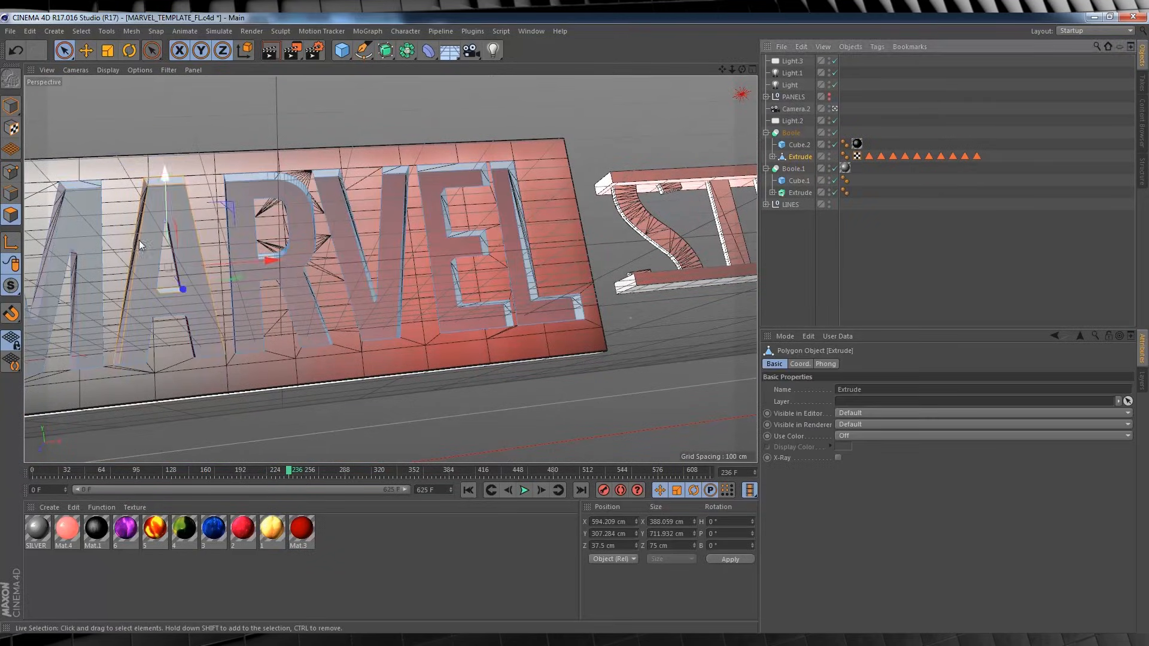
click(82, 185)
shift+click(50, 239)
shift+click(76, 280)
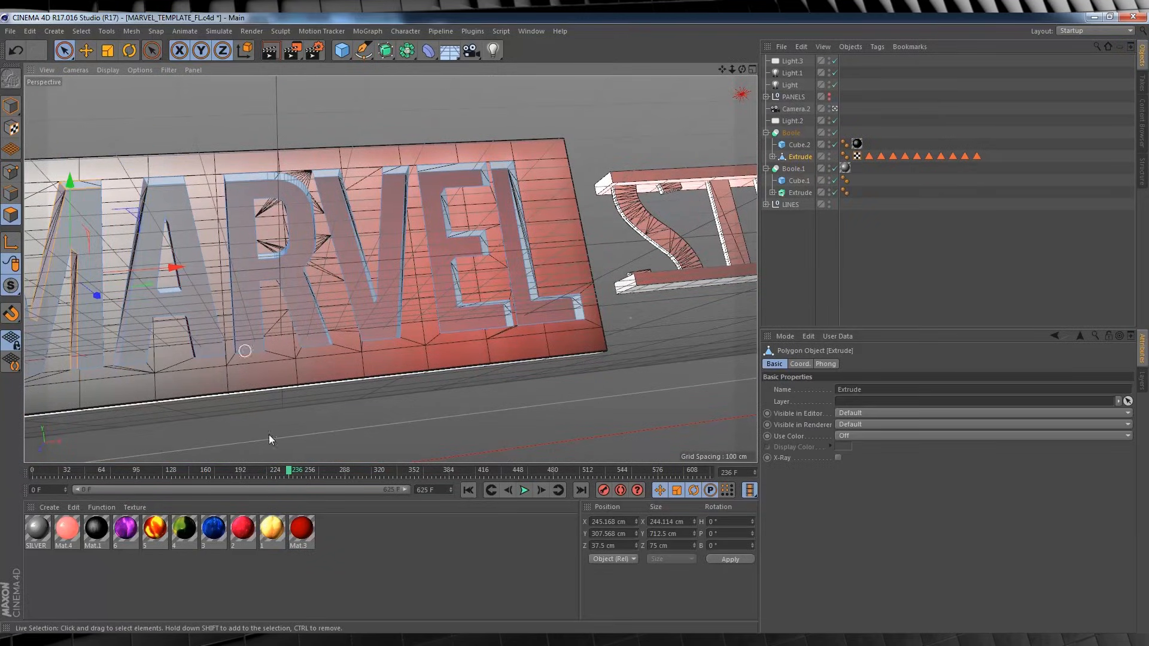
drag(289, 472, 304, 472)
shift+click(50, 257)
shift+click(43, 184)
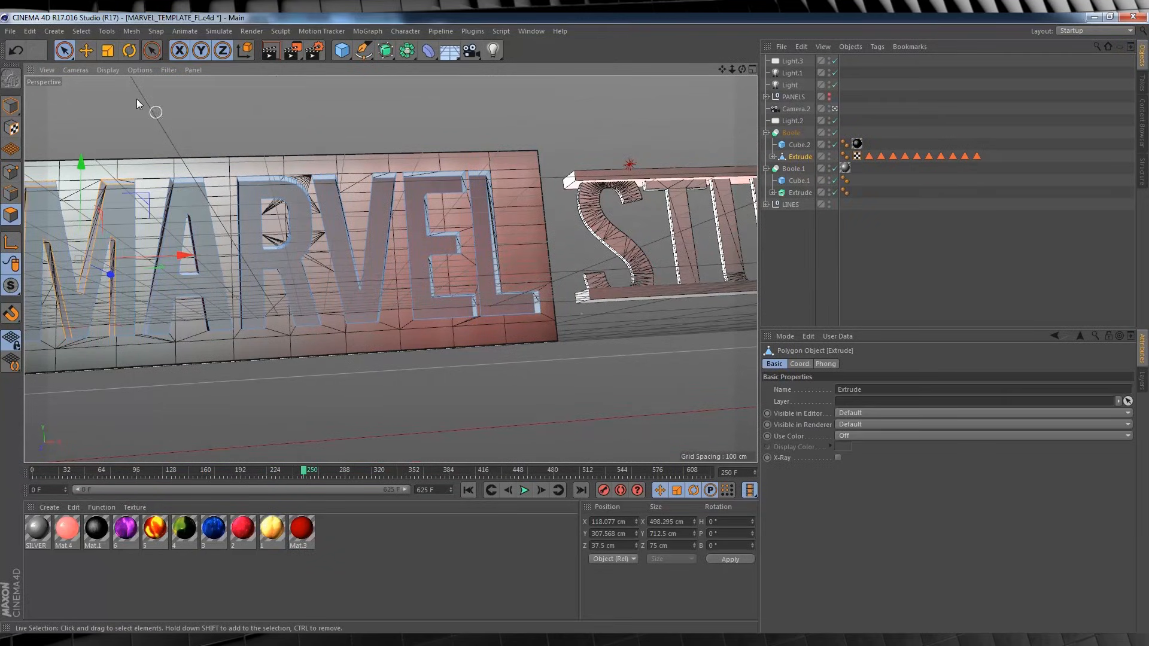
click(81, 31)
click(121, 332)
drag(855, 380, 788, 379)
text(M)
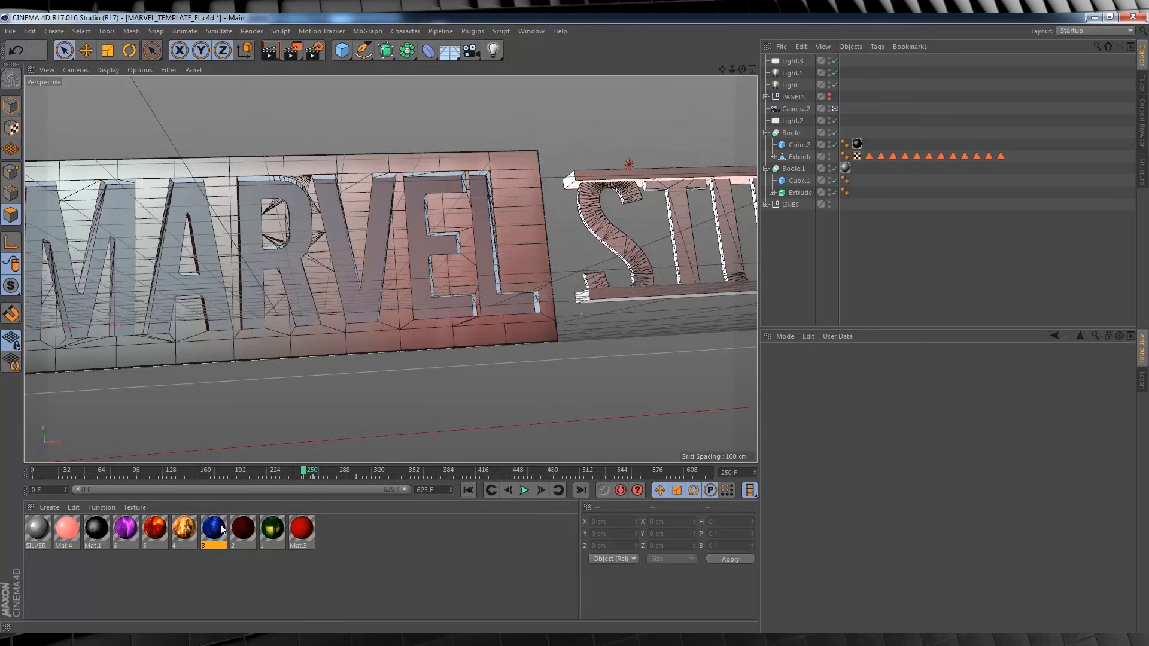
Examine the colour texture of material 1 and the PSD image sequence files available for loading in the tex folder.
double_click(272, 529)
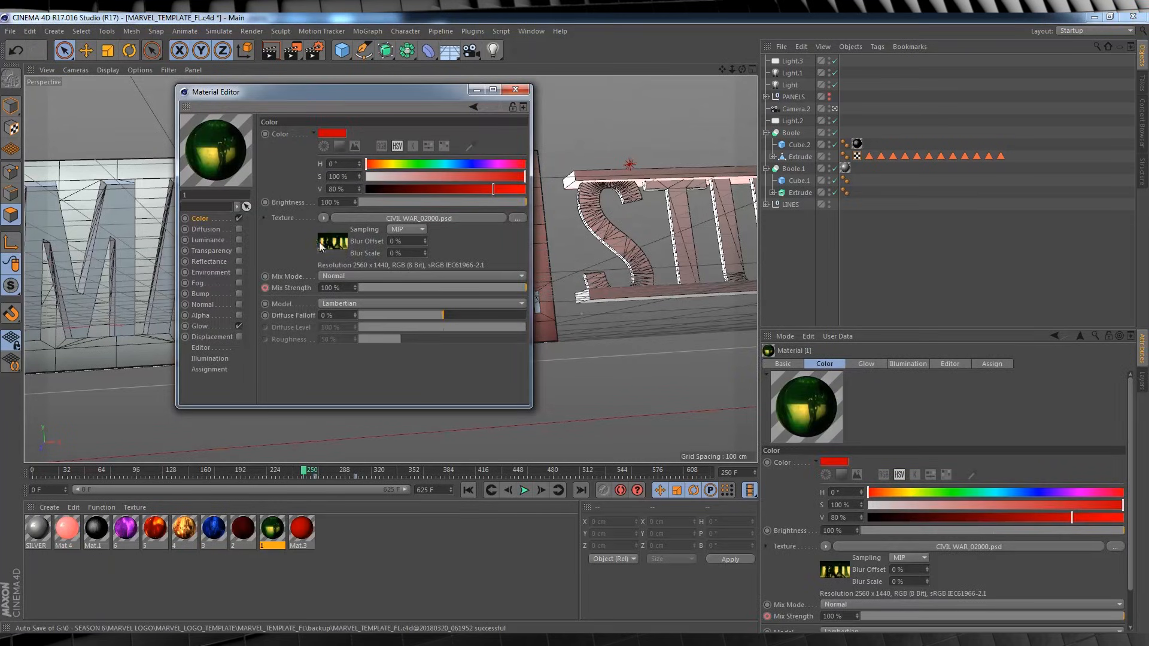
click(323, 217)
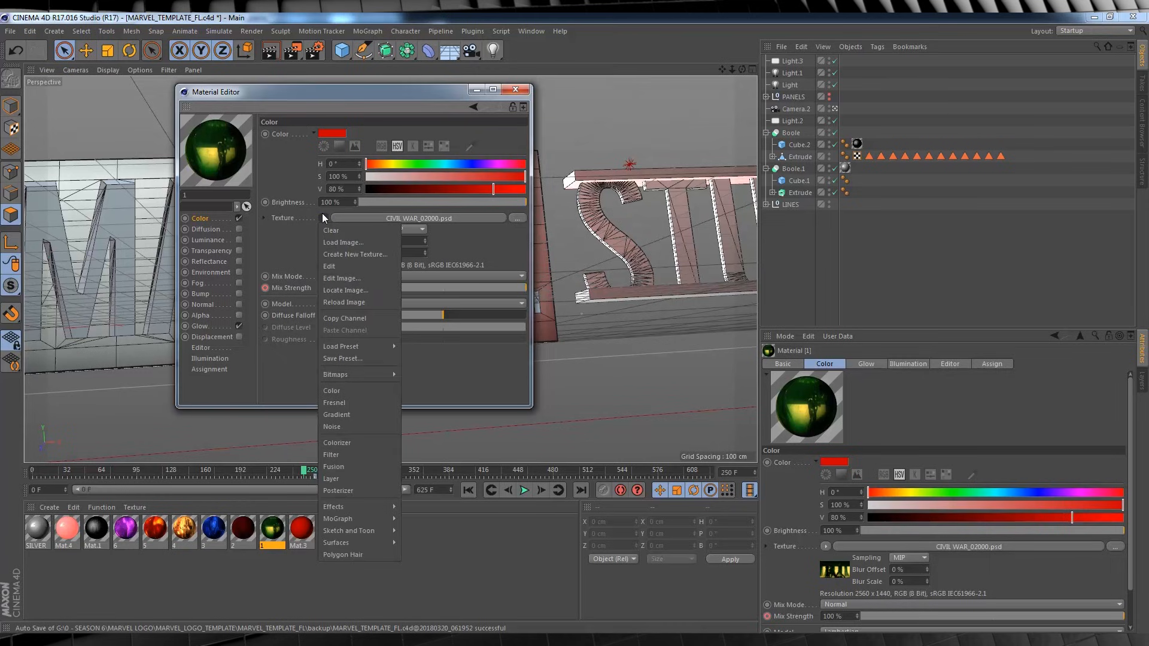
click(332, 242)
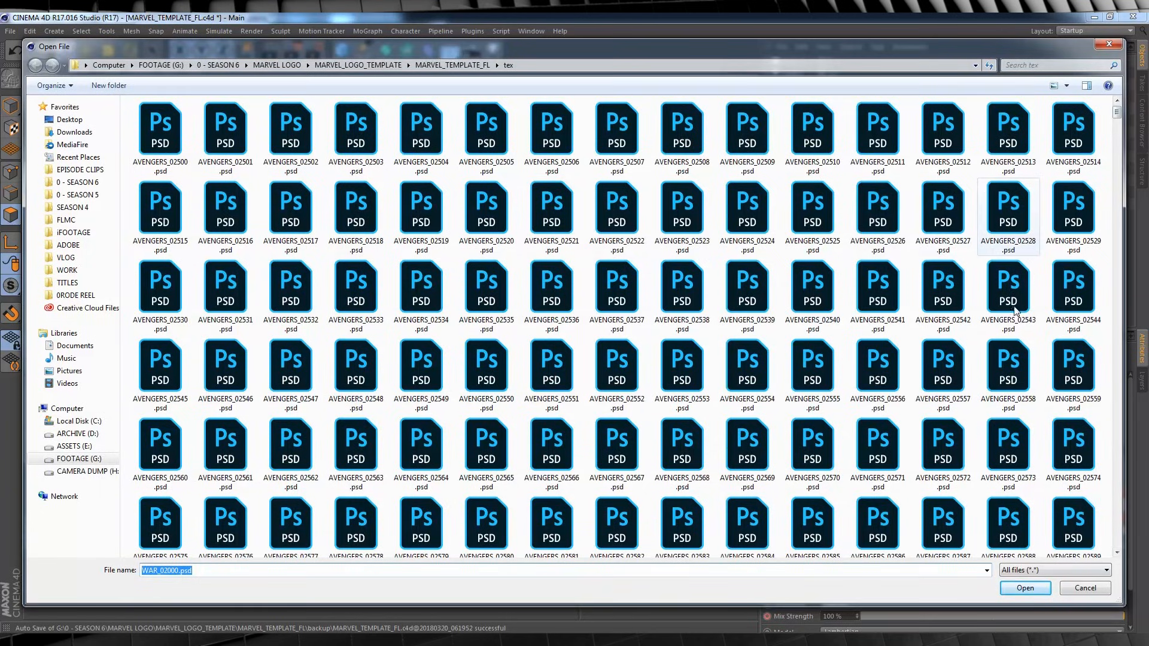
click(1081, 590)
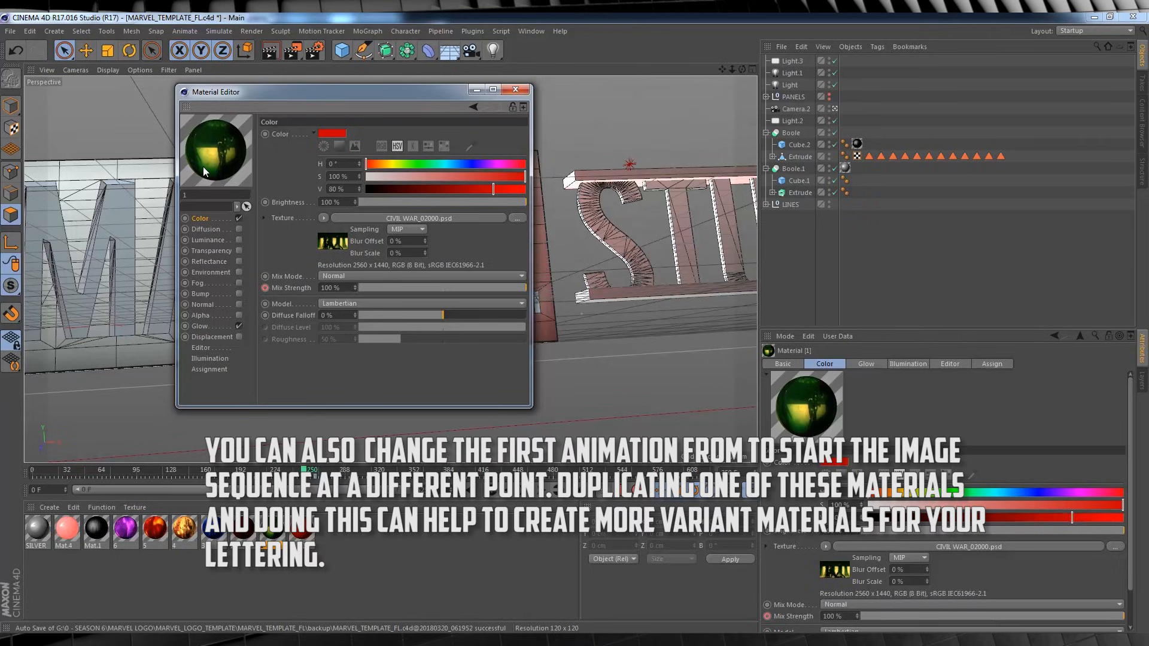
Examine the animation timing and movie frame settings of material 3's colour texture.
double_click(215, 529)
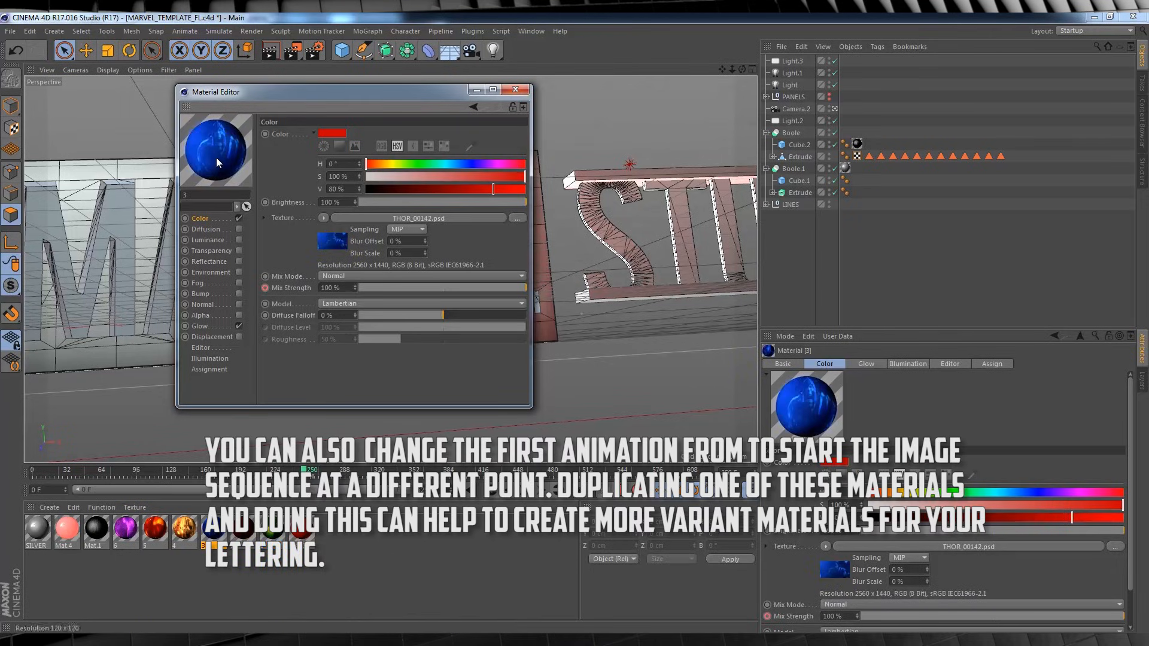
click(332, 245)
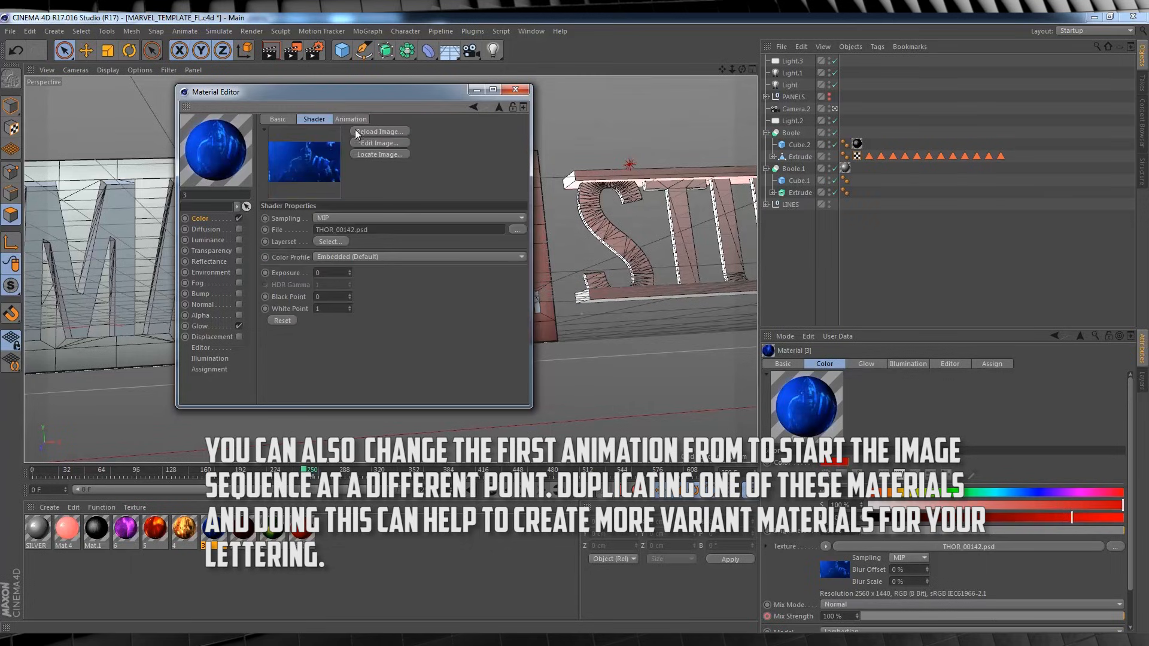
click(358, 119)
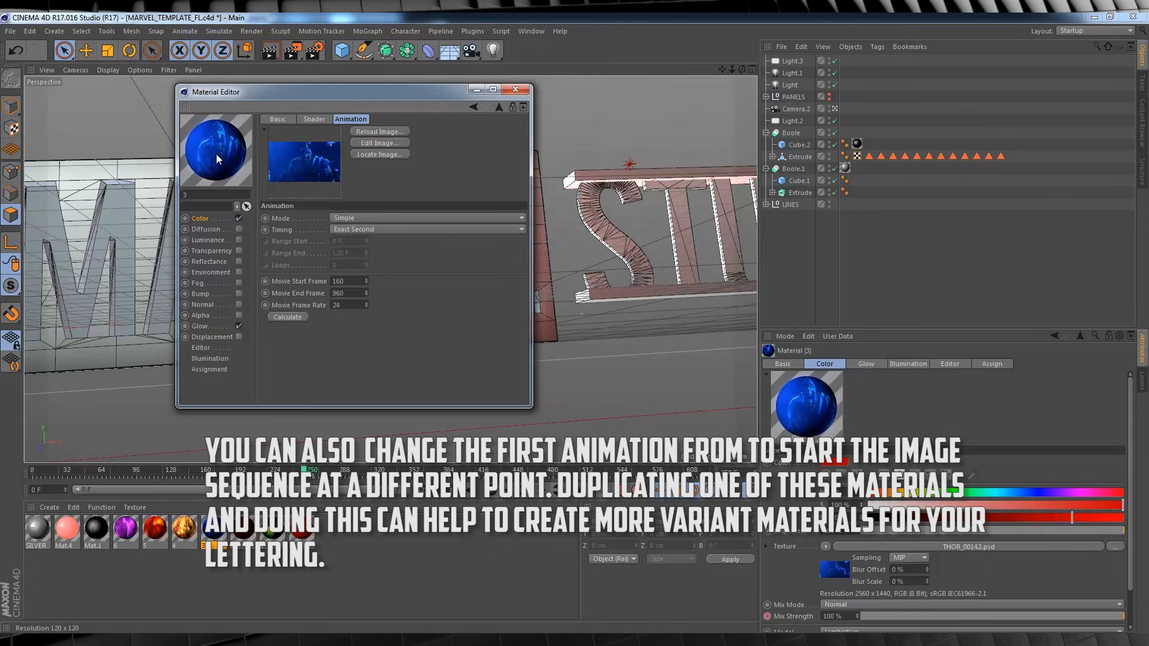
click(515, 89)
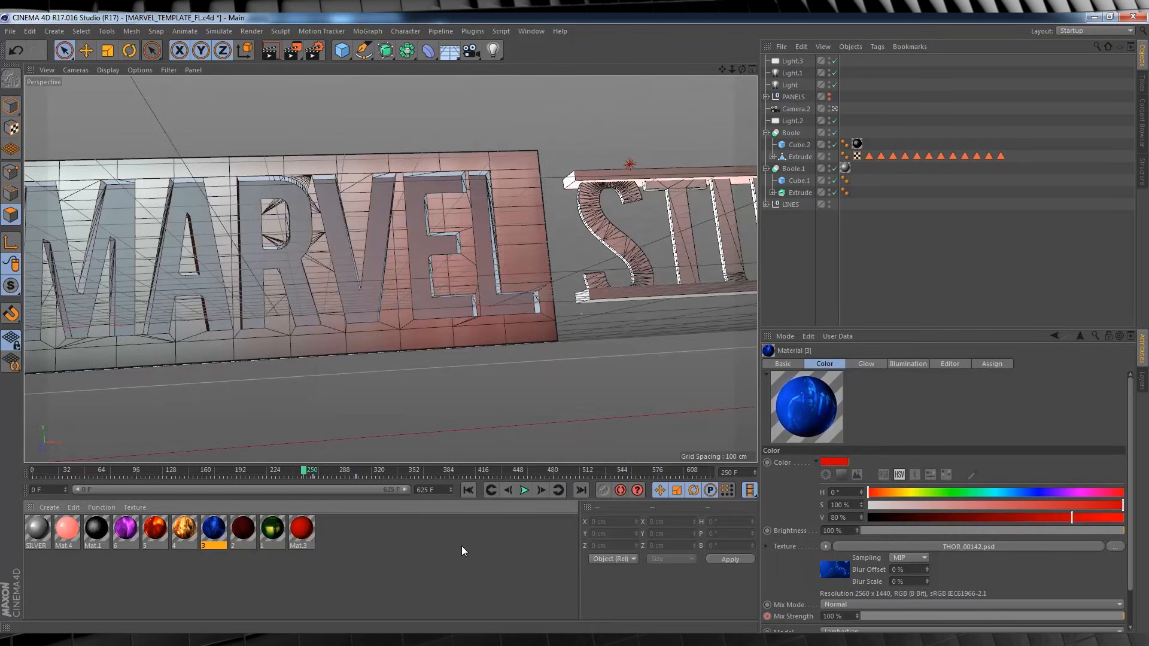
Apply material 3 to the Extrude object under the first Boole and restrict it to polygon selection 1.
drag(306, 471, 228, 471)
drag(217, 537, 504, 333)
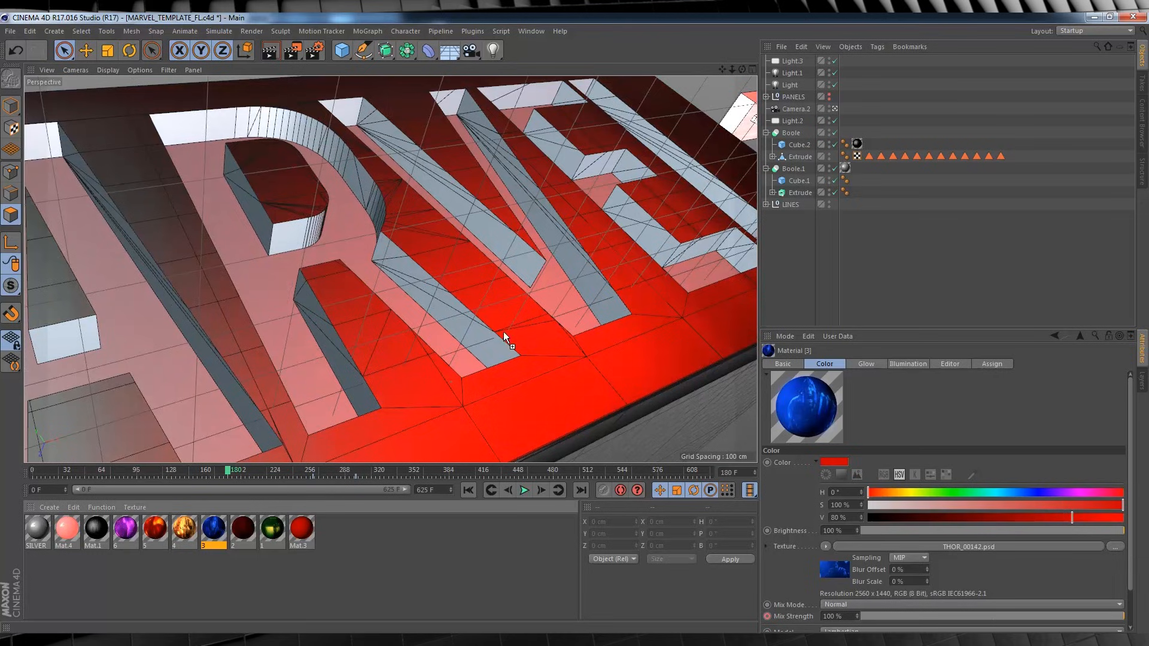
drag(802, 153, 802, 154)
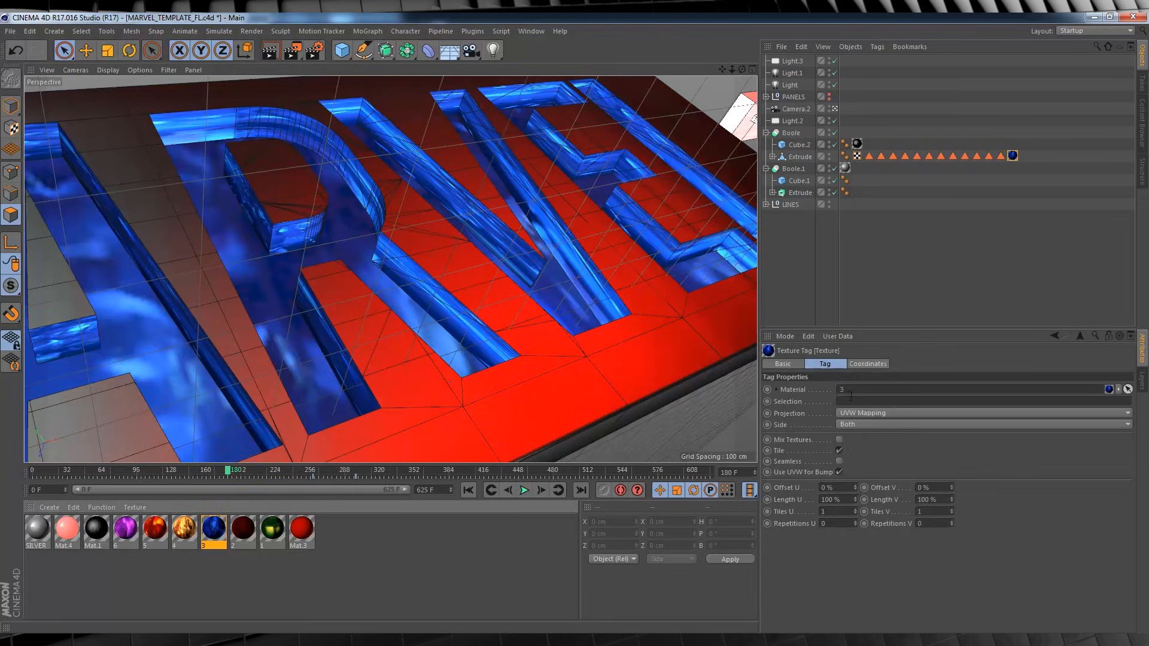
drag(868, 155, 867, 403)
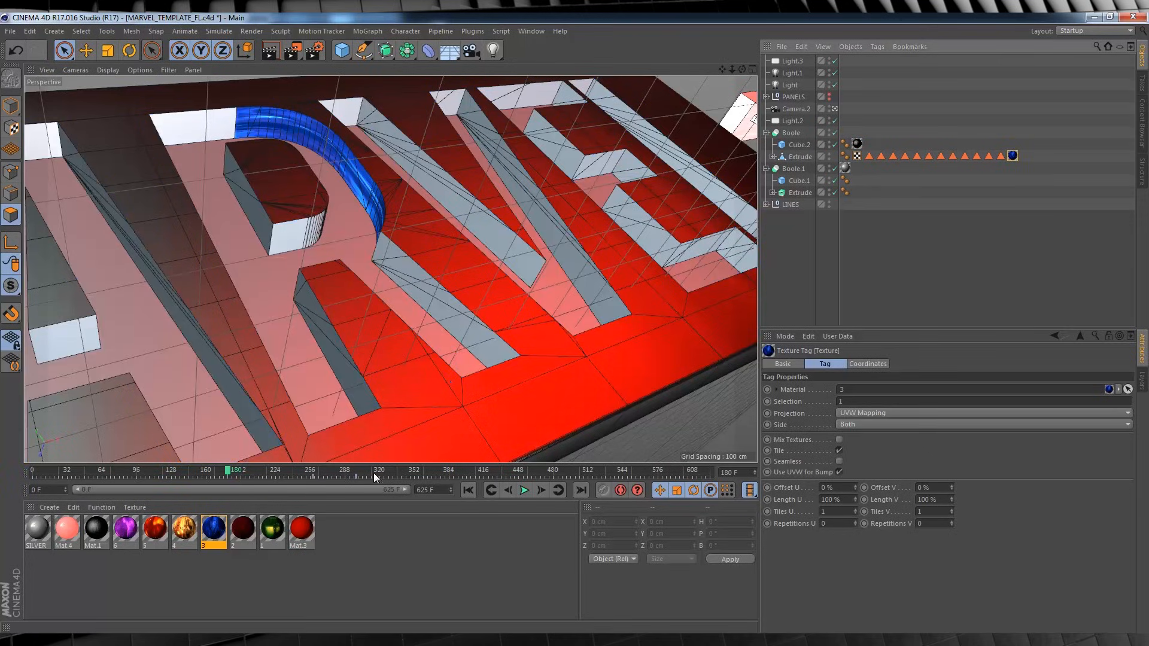
Switch to texture mode and select material 3's texture tag on the Extrude object, with the blue curved wall of the R in view.
drag(232, 472, 195, 470)
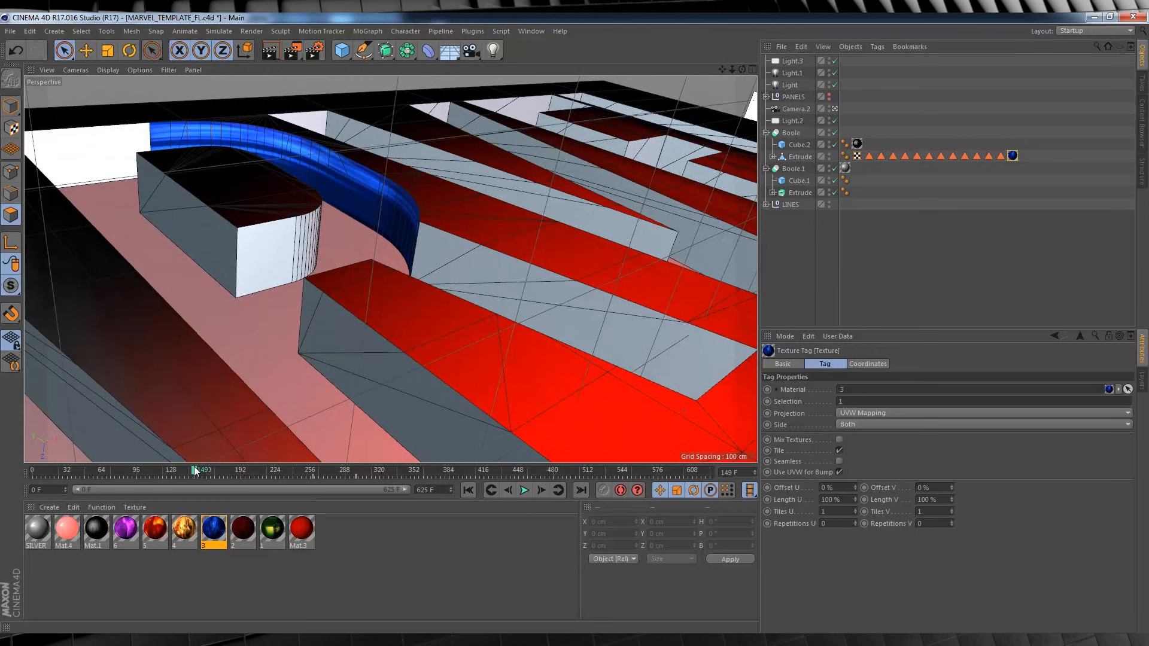
click(13, 127)
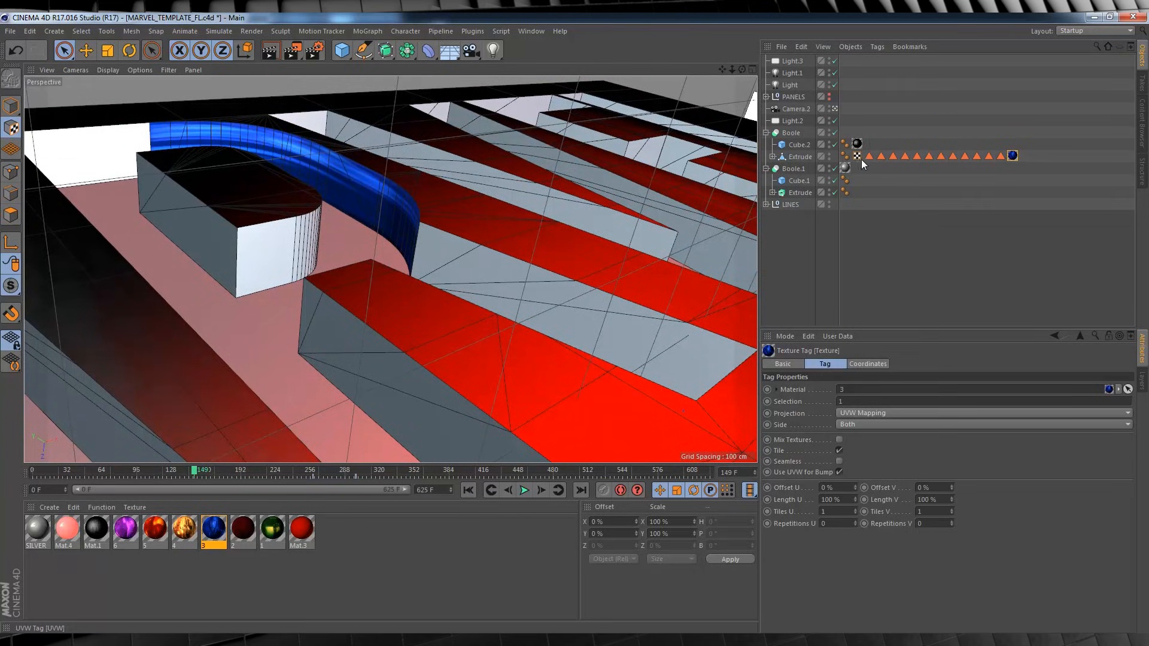
click(867, 156)
click(803, 156)
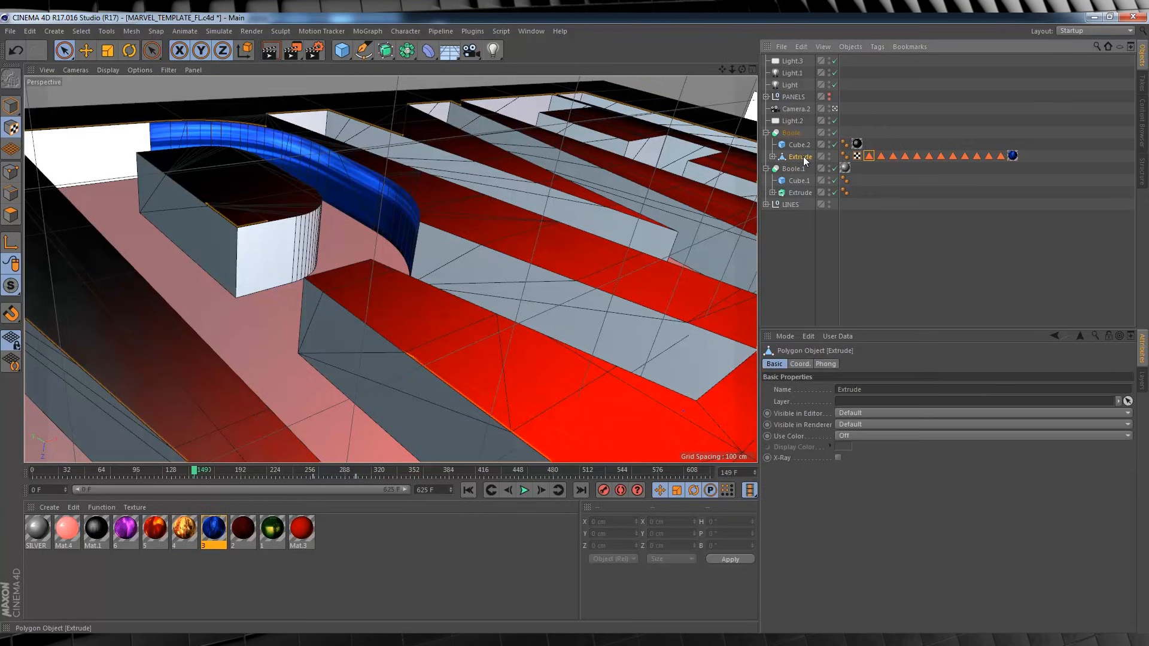
click(10, 127)
drag(196, 472, 223, 480)
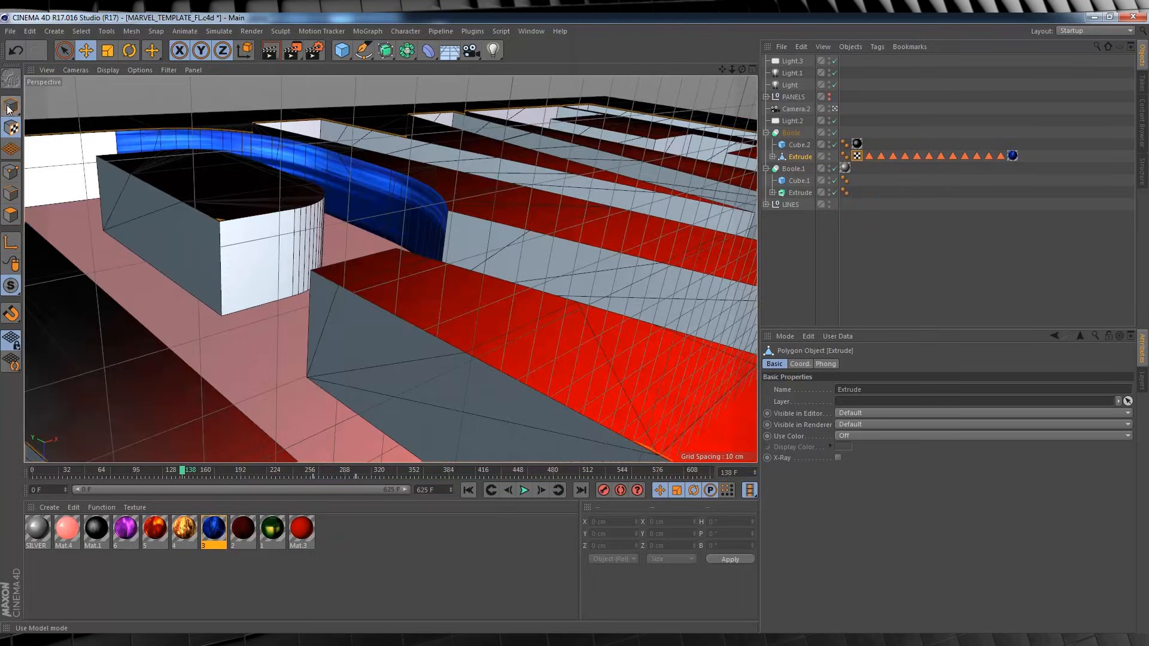
click(11, 214)
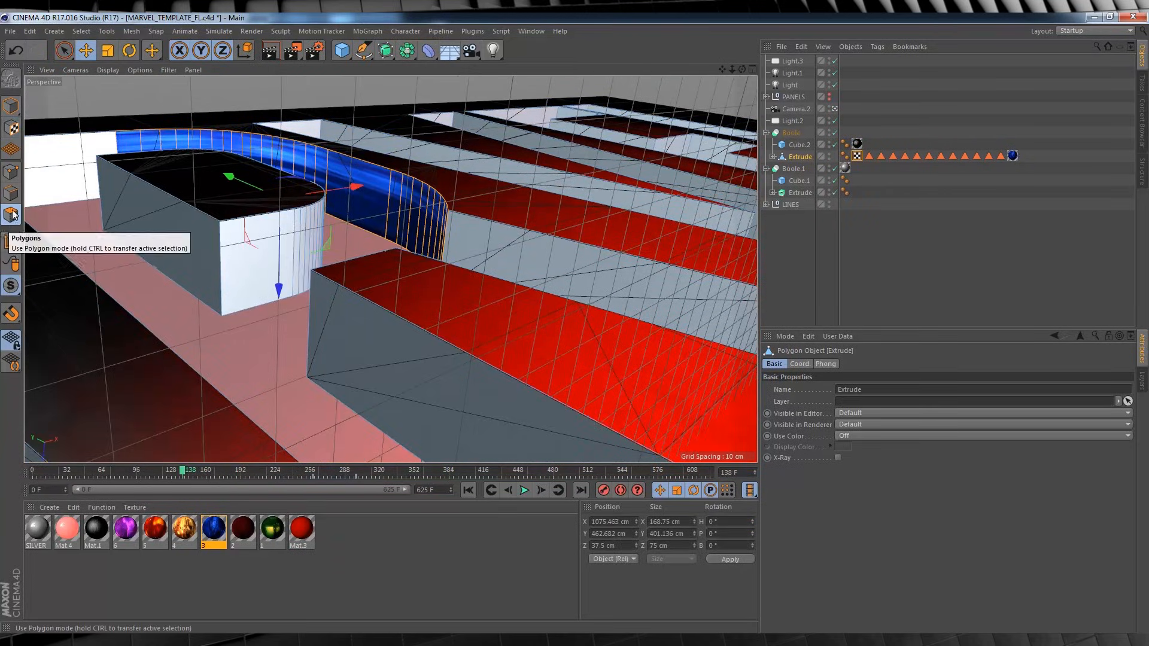
click(13, 128)
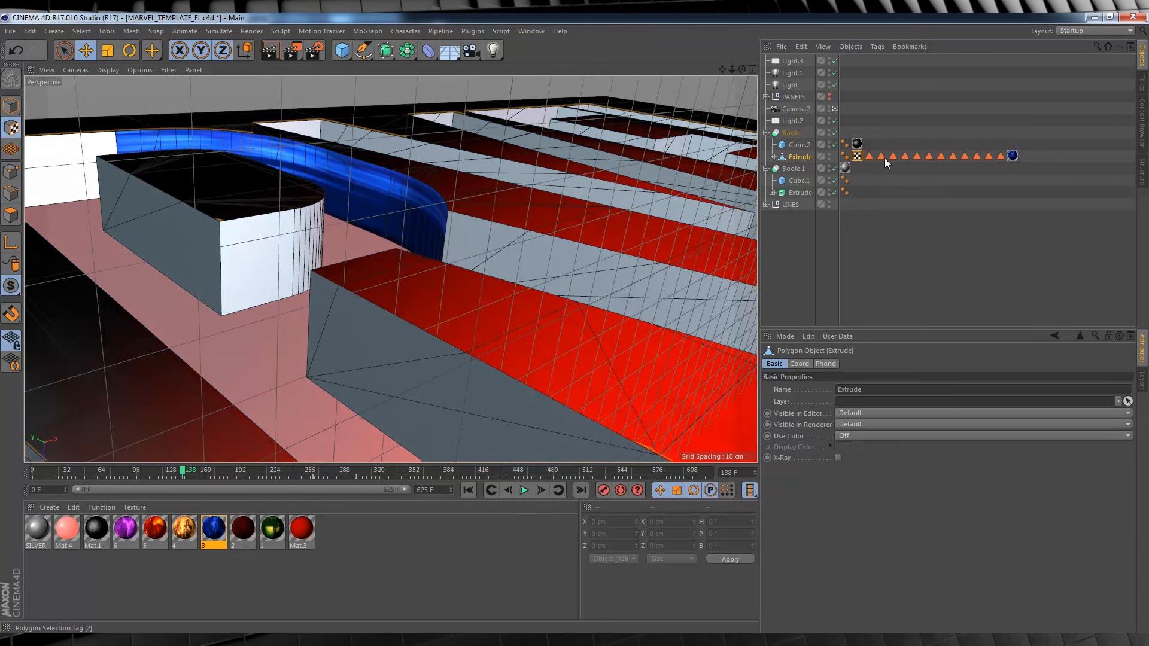
click(1012, 157)
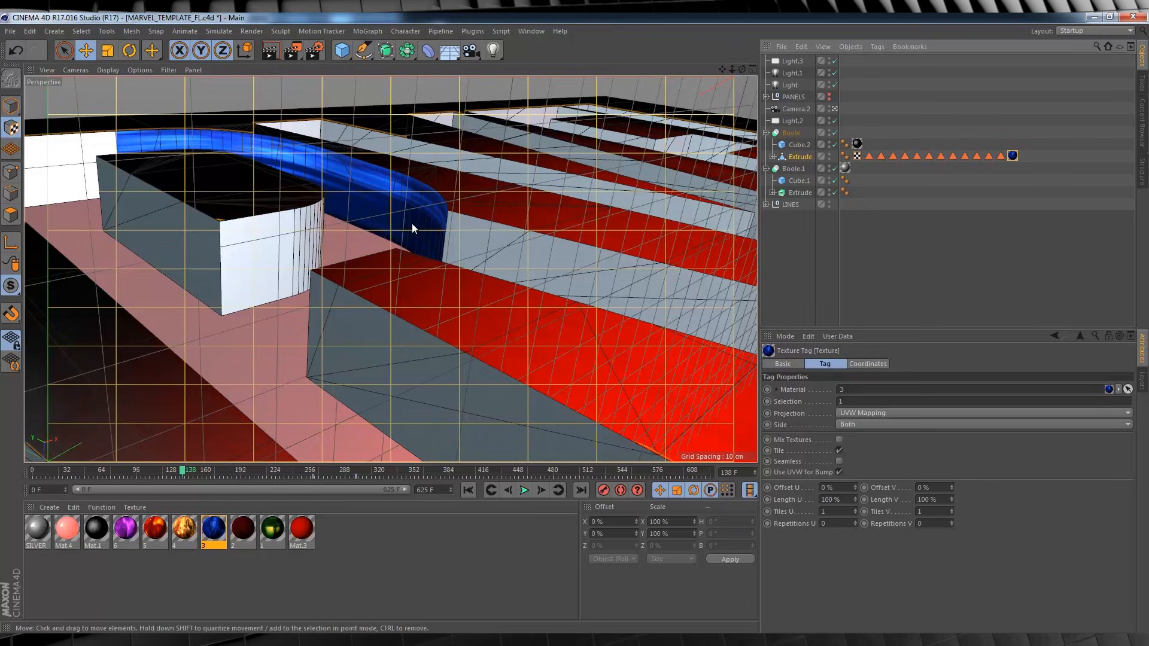
Scale material 3's texture to about 18.6% in X and 136% in Y, offset about 1.4% and 2.2%.
drag(411, 224, 418, 229)
key(t)
drag(750, 259, 500, 239)
drag(112, 83, 117, 157)
click(86, 51)
drag(161, 242, 180, 260)
click(107, 51)
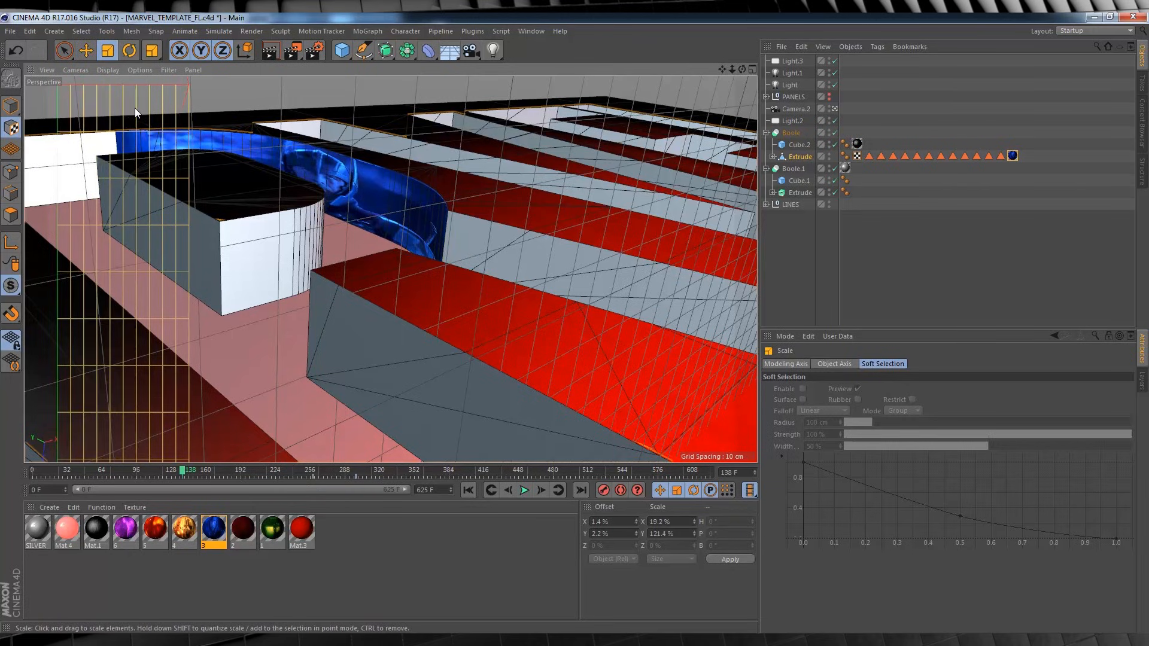
drag(134, 108, 132, 152)
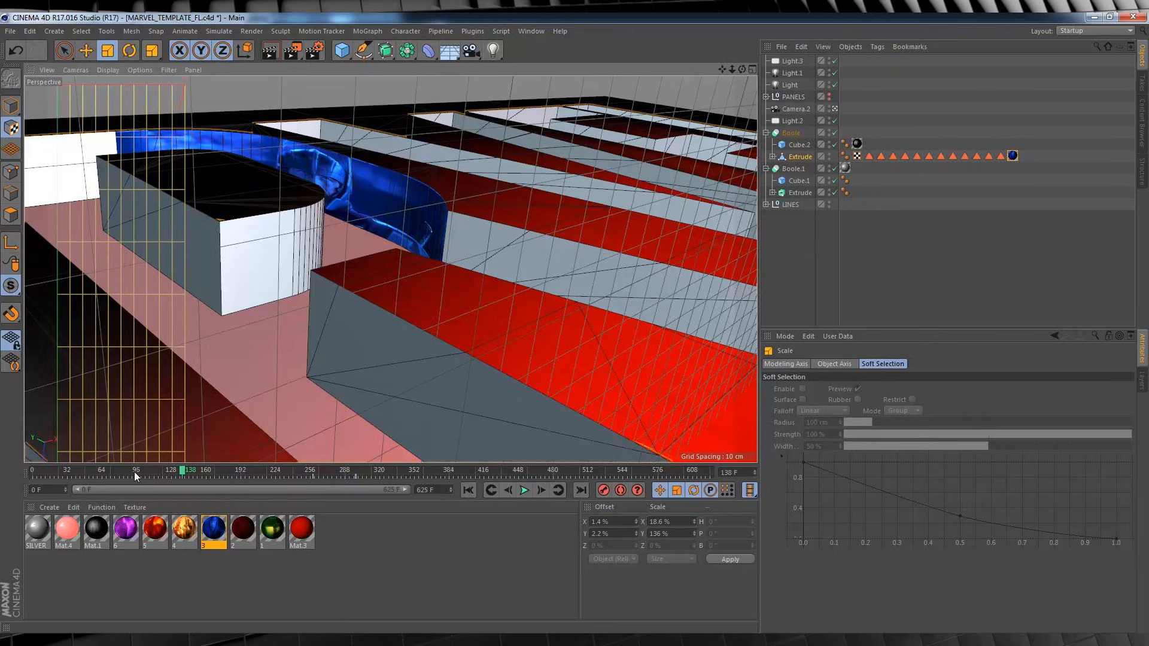
Refine material 3's texture at frame 88 to about 17.8% by 144.8% scale with about 1.6% and 0.2% offset.
mouse_move(134, 471)
mouse_down()
mouse_move(116, 472)
mouse_move(152, 471)
mouse_move(39, 472)
mouse_move(127, 478)
mouse_up()
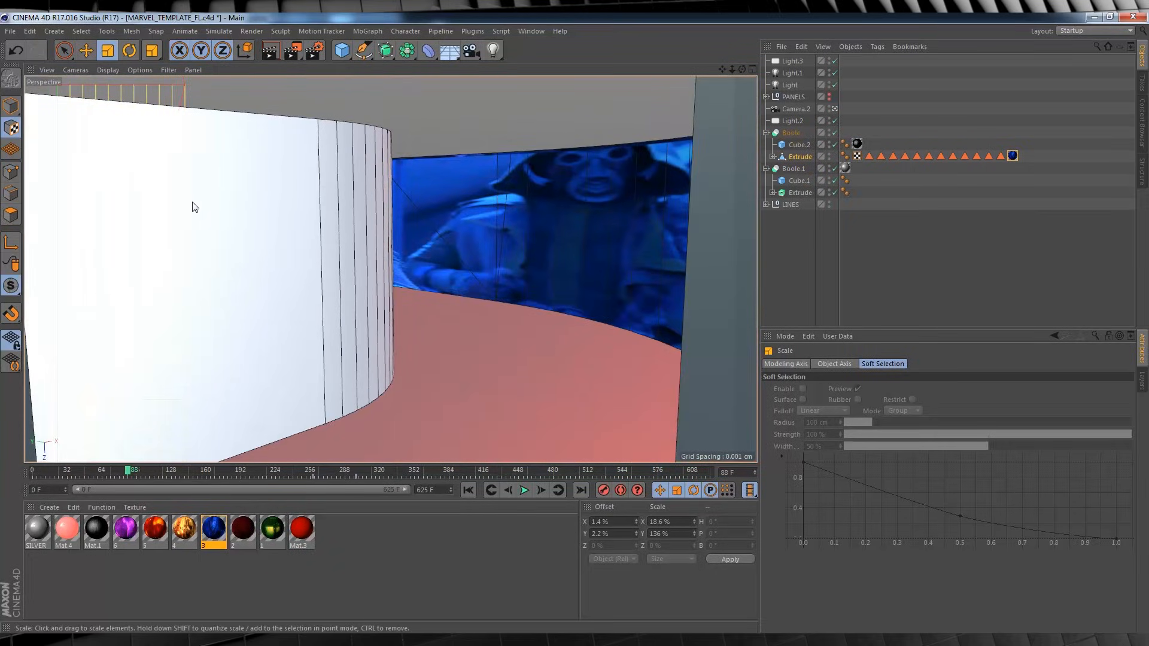
drag(135, 84, 136, 115)
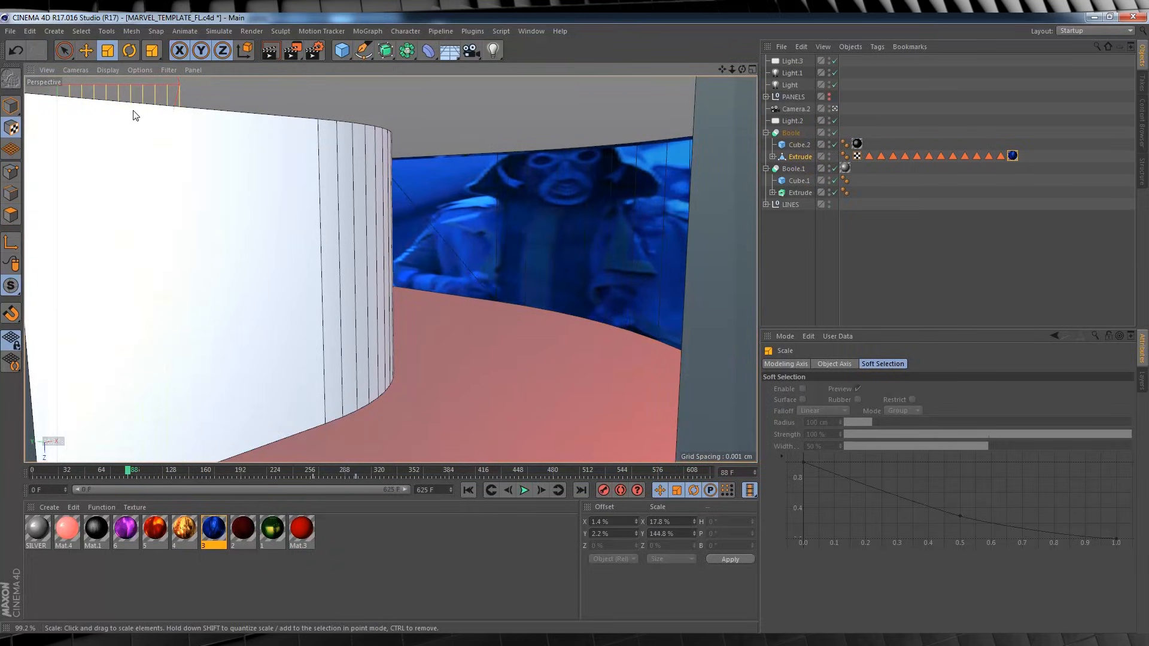
click(86, 51)
drag(101, 77, 104, 85)
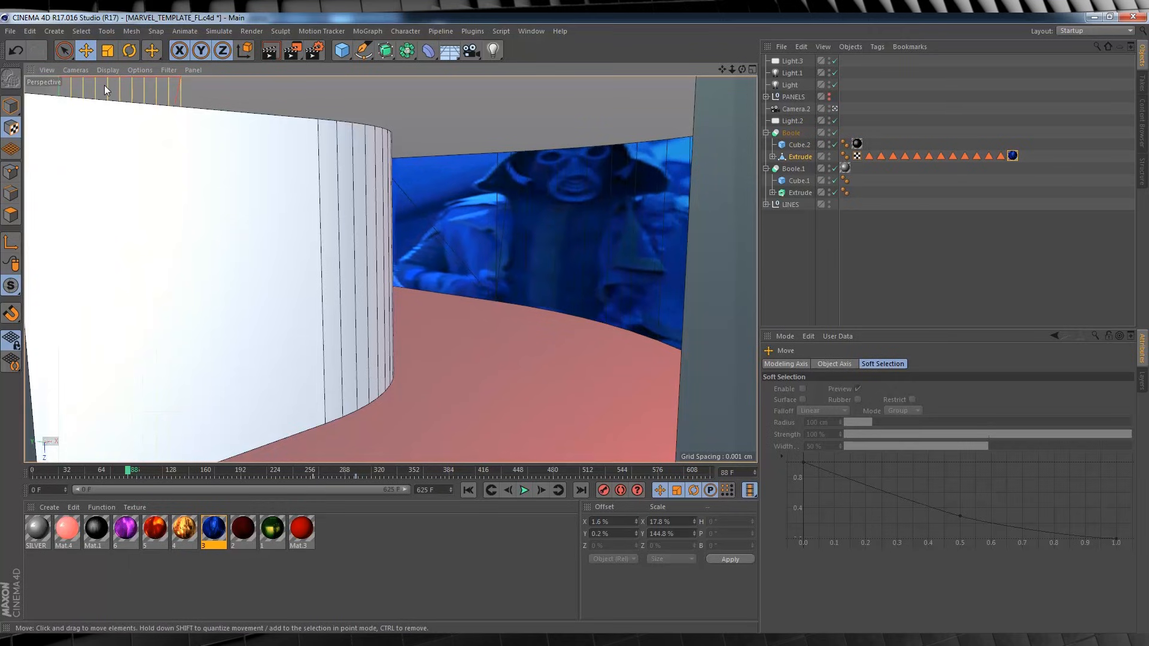
Apply material 5 to the Extrude object under the first Boole.
drag(127, 472, 160, 470)
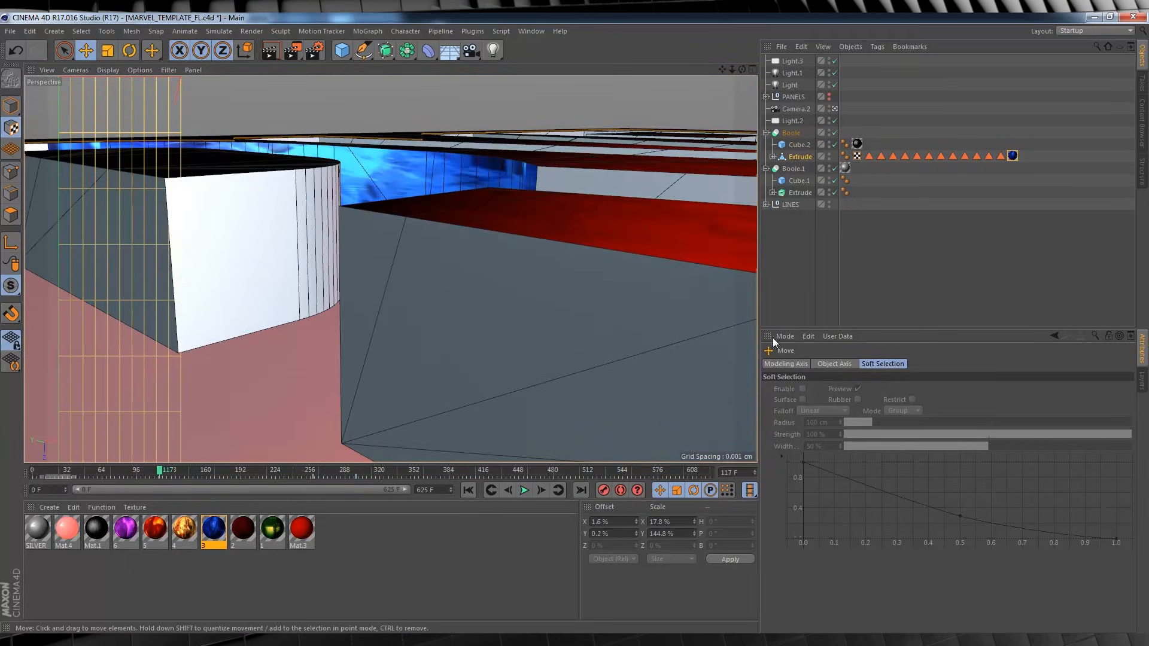
click(185, 530)
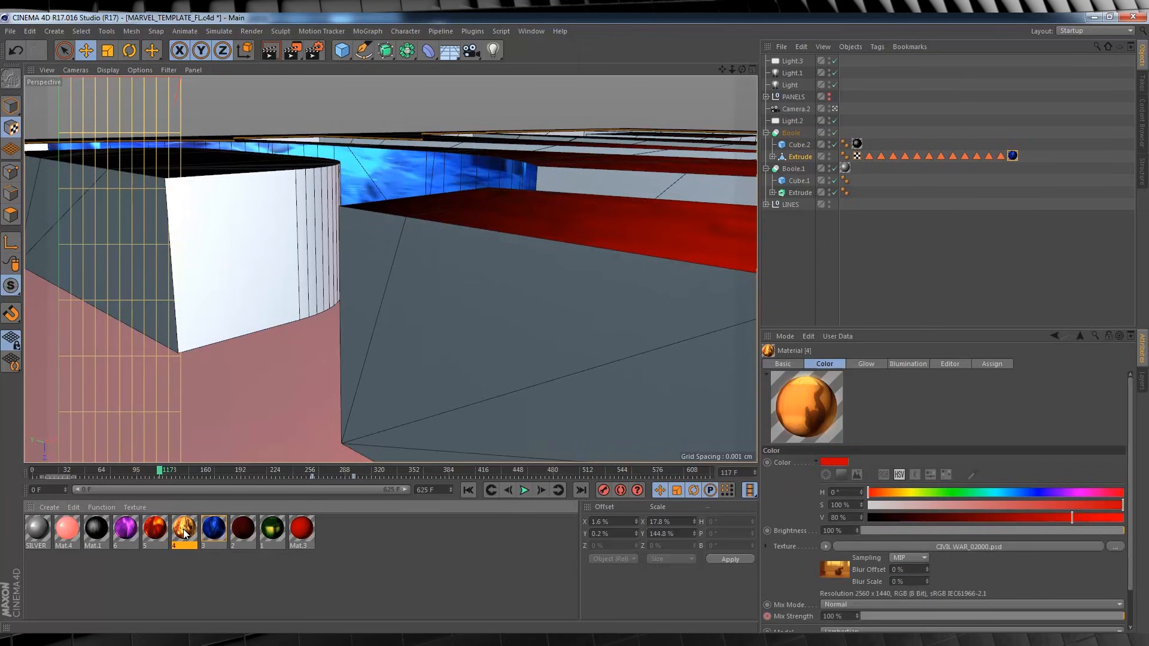
drag(155, 528, 802, 157)
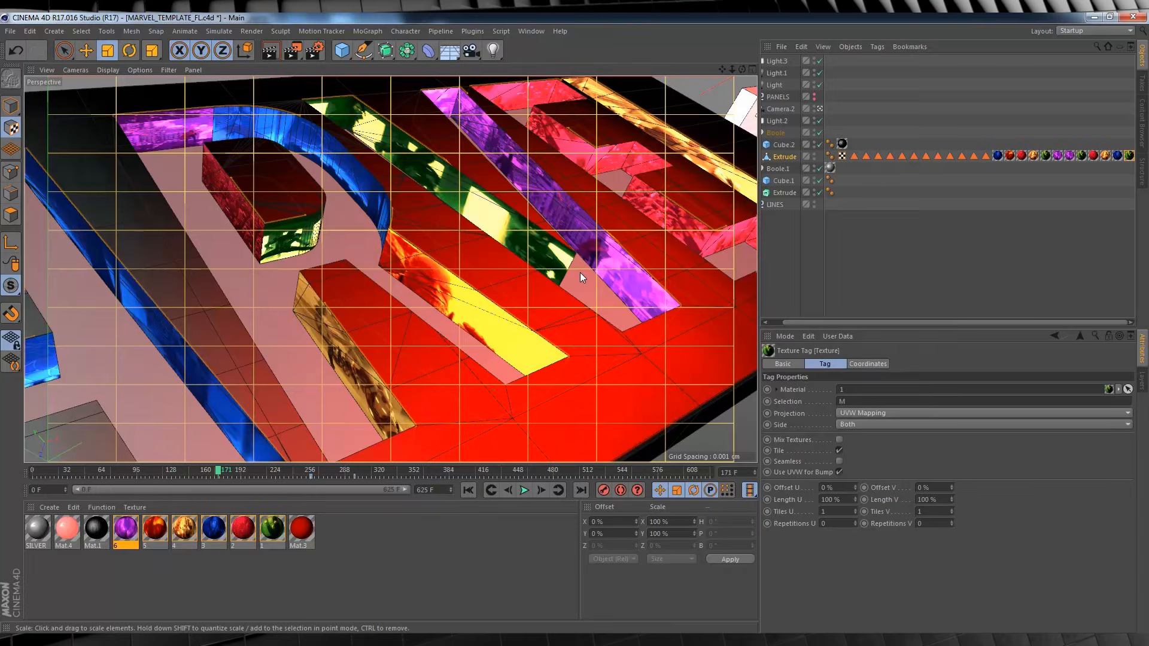
Show the PANELS group in the viewport and render a preview of the full logo at frame 328.
drag(792, 322, 762, 324)
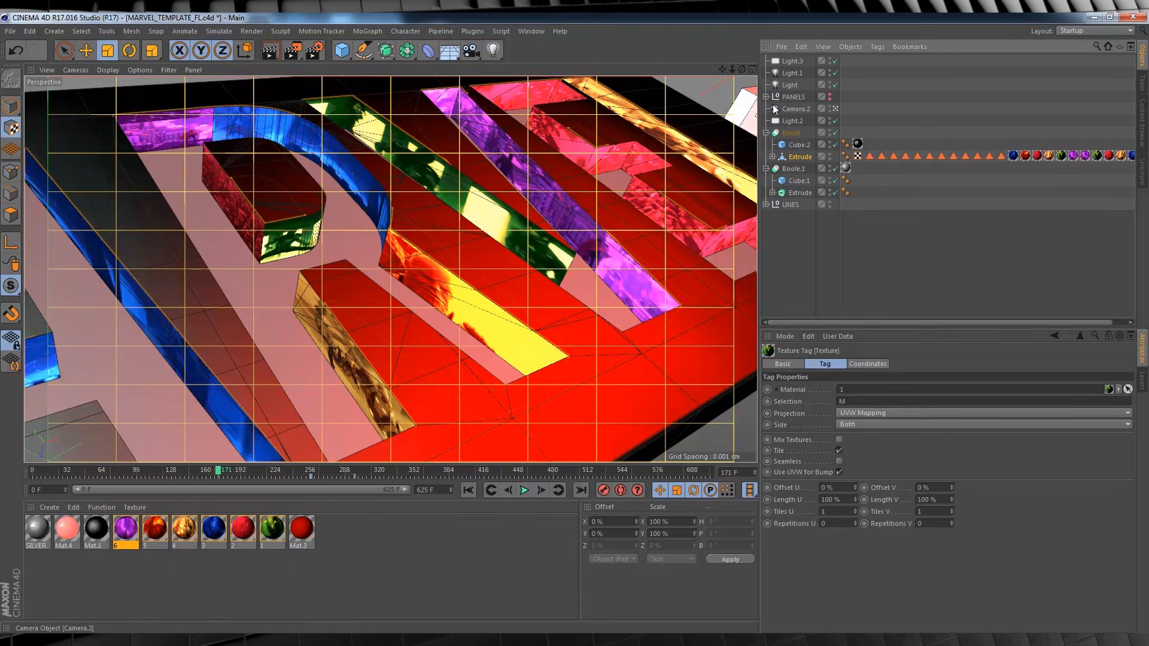
click(829, 94)
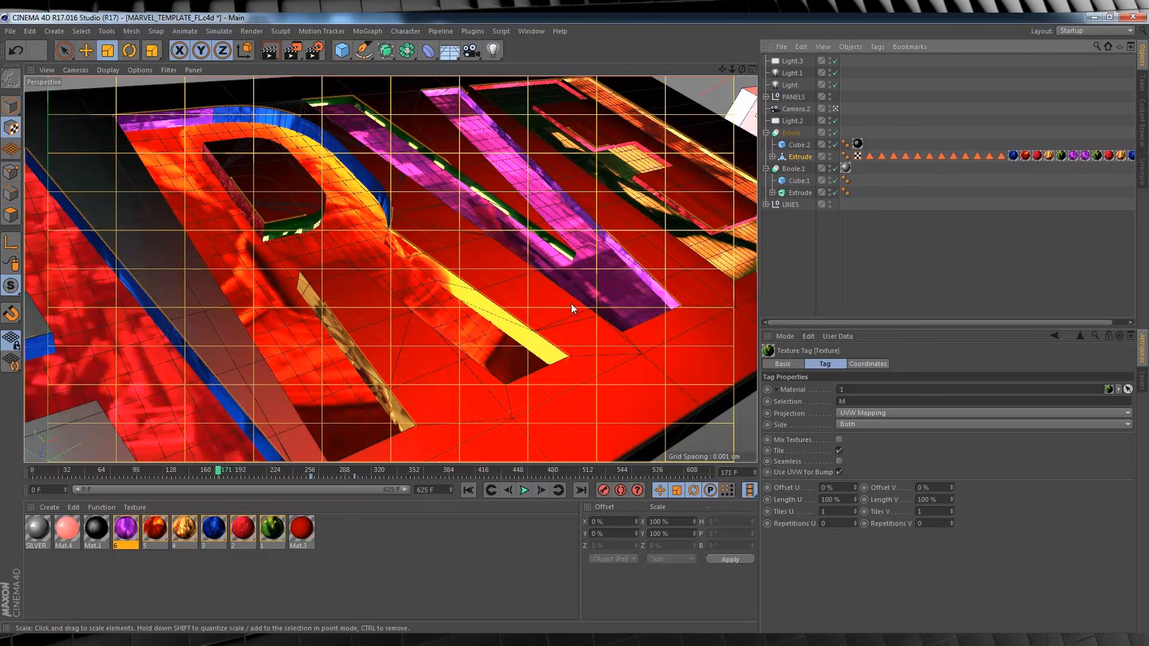
drag(233, 470, 389, 468)
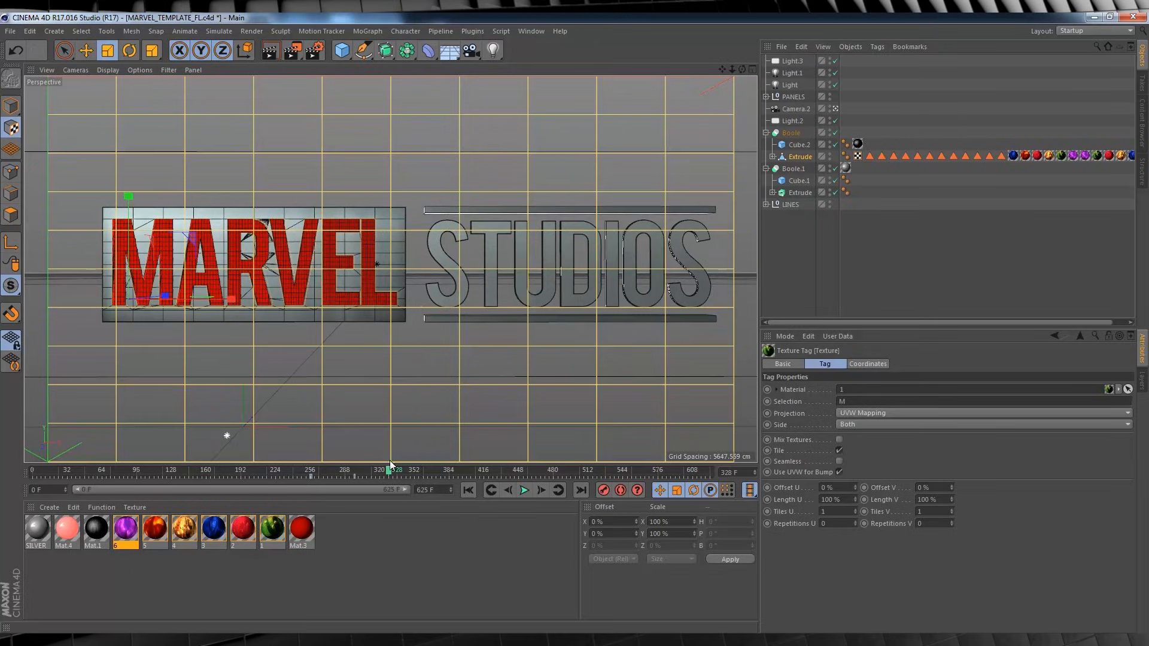
click(271, 51)
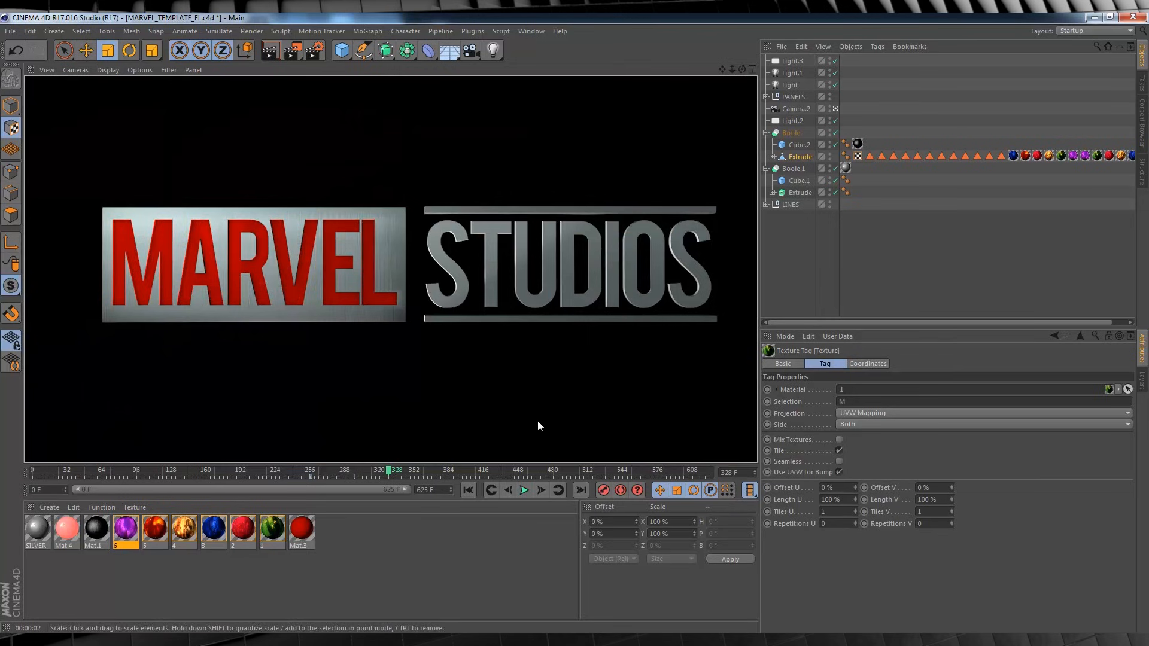
Go to frame 345, switch to model mode and display the front view full size.
drag(405, 473, 407, 474)
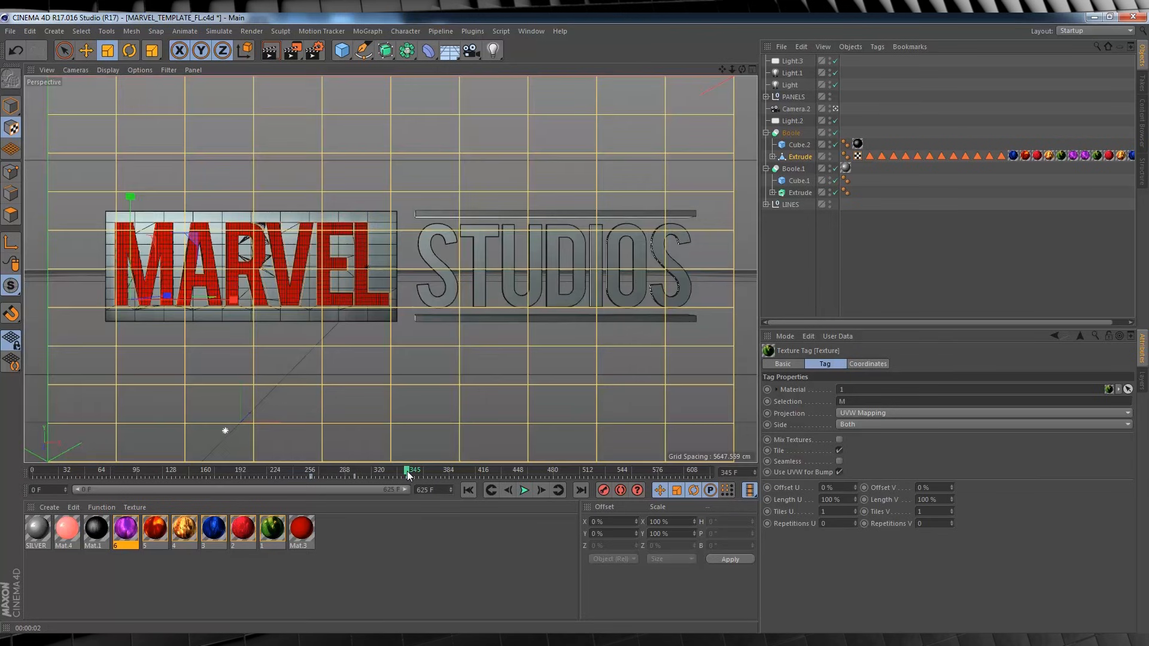
click(752, 70)
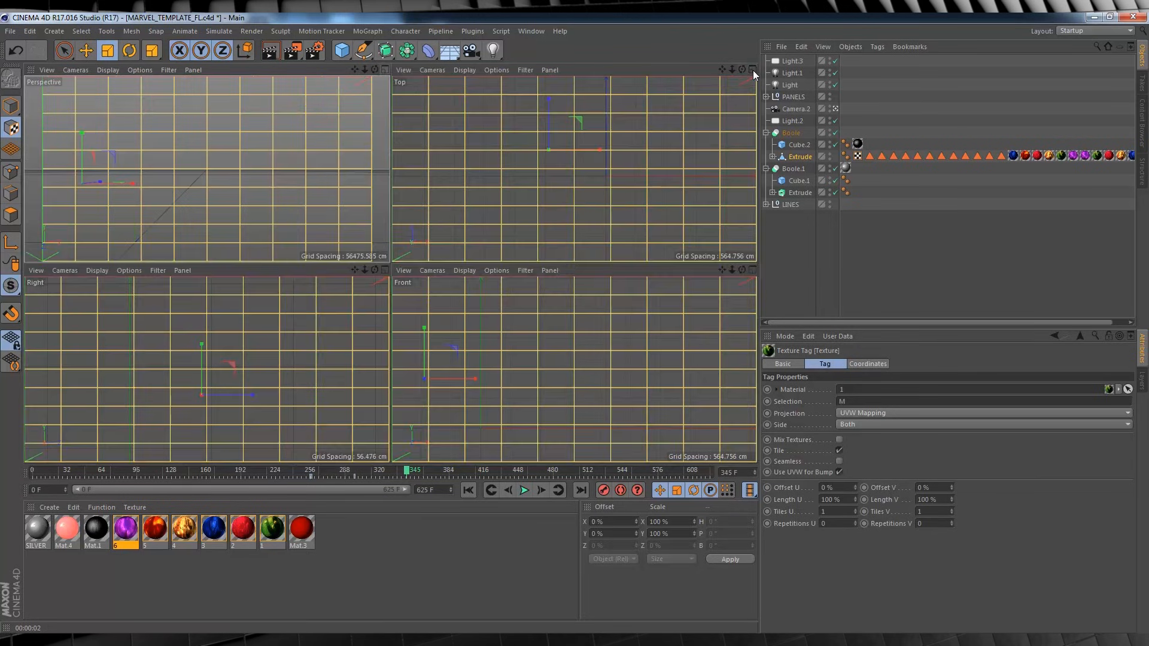
click(12, 107)
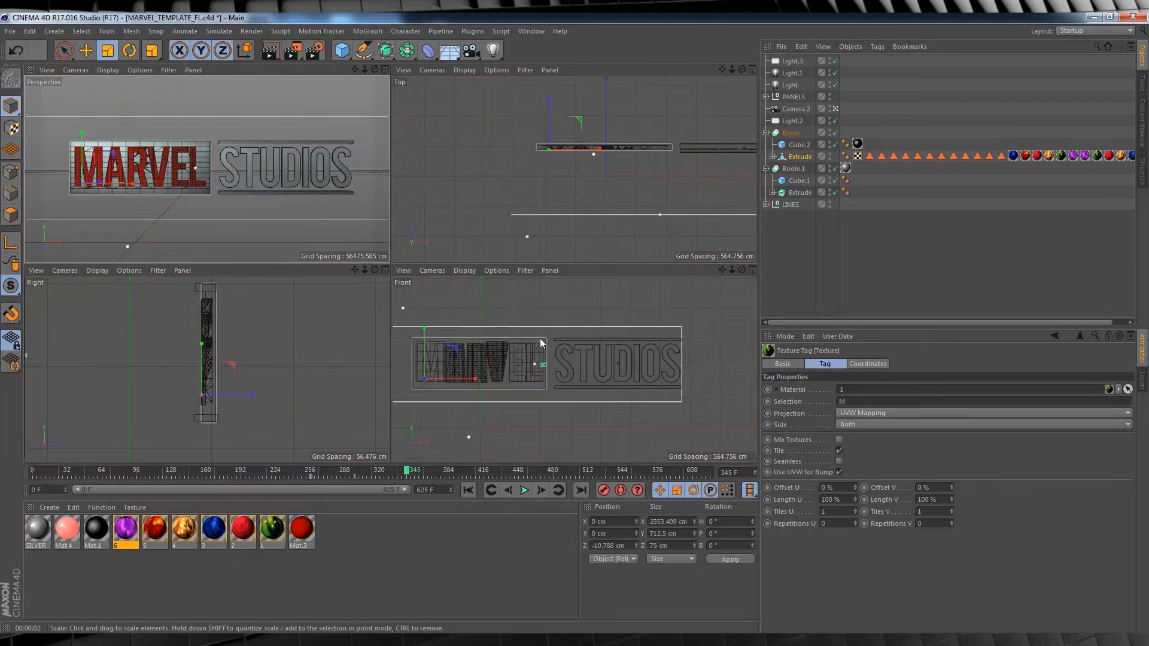
click(753, 270)
click(752, 270)
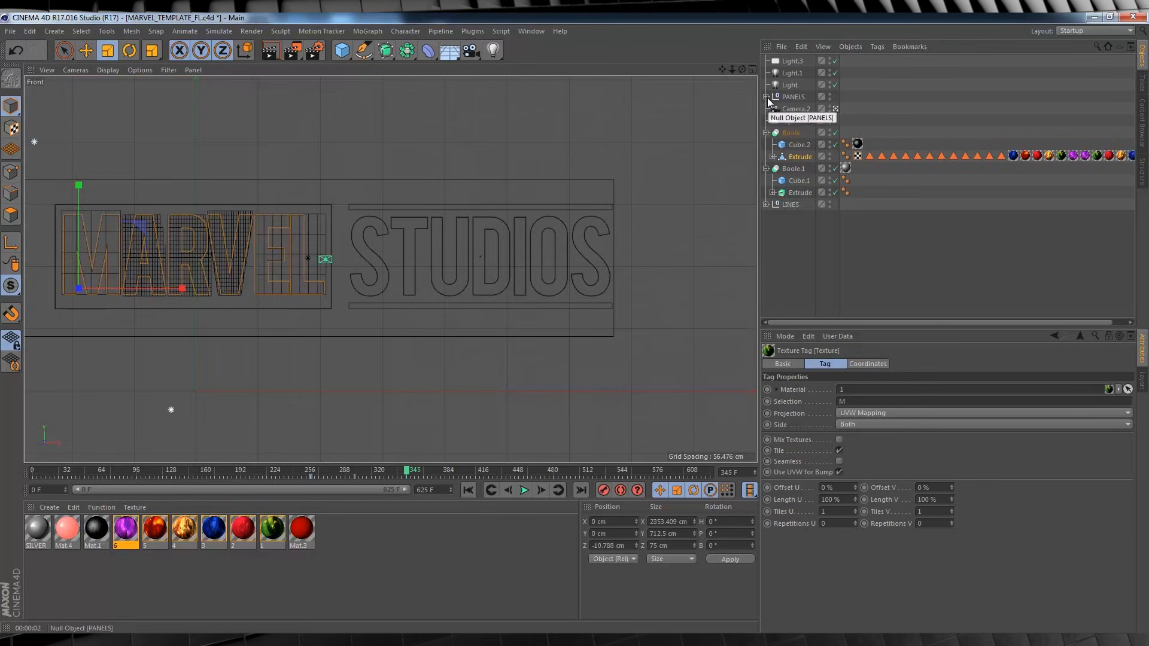
Expand the PANELS group and examine which letter the l, e, v, A and R panels each cover.
click(766, 97)
click(790, 111)
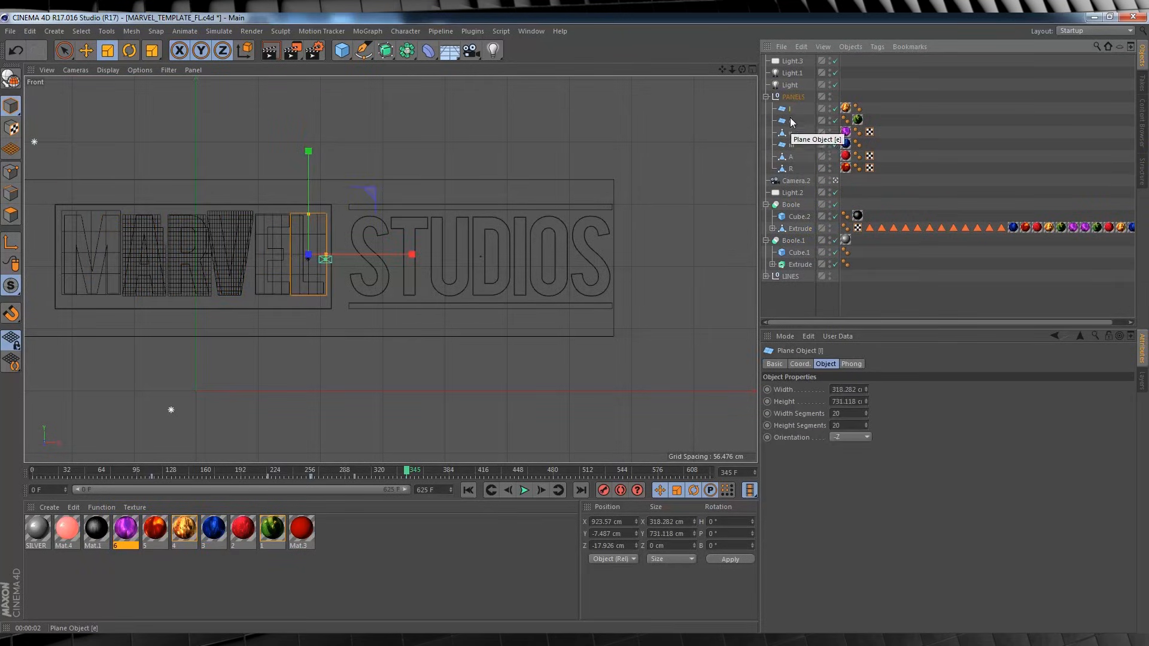
click(787, 121)
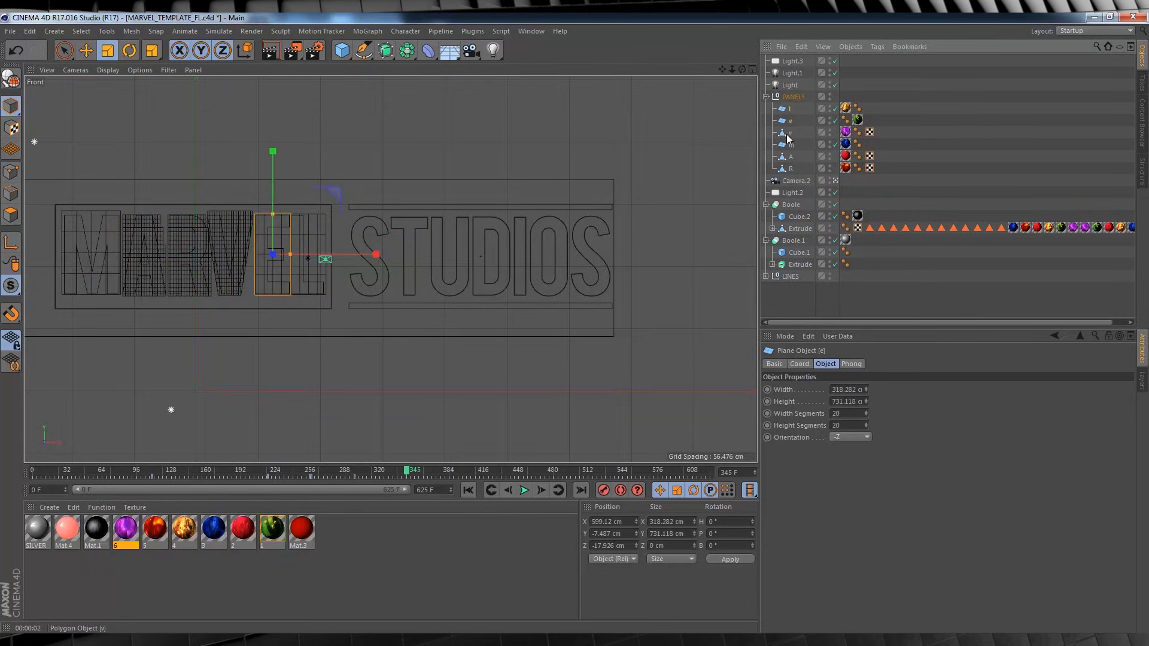
click(788, 135)
click(786, 157)
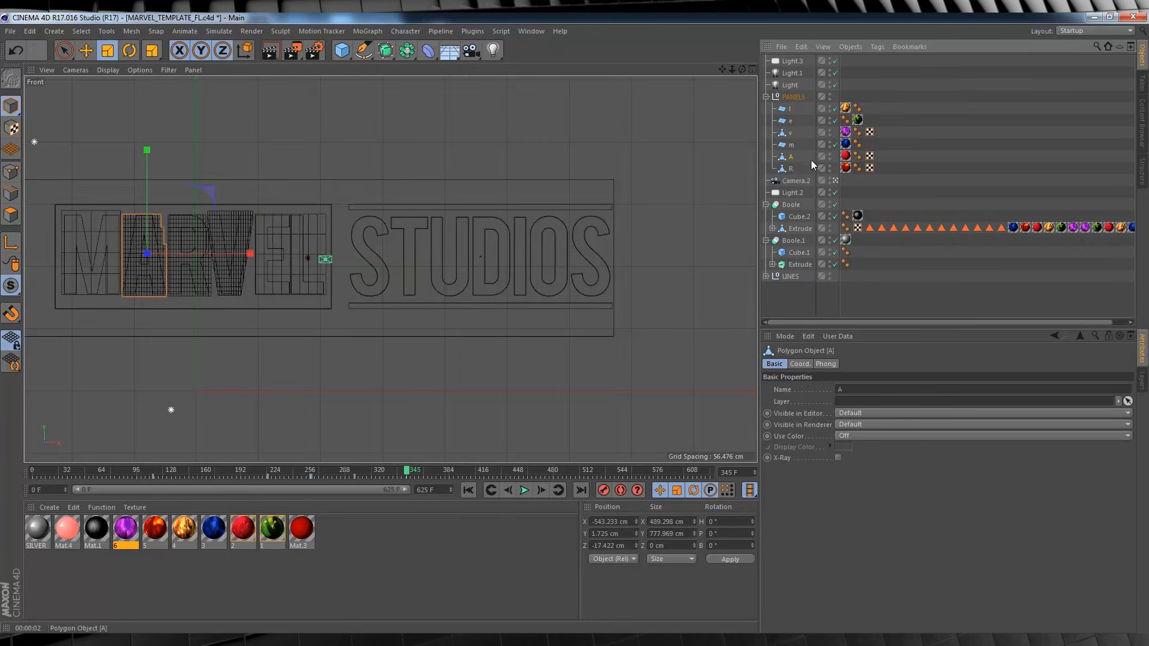
click(786, 171)
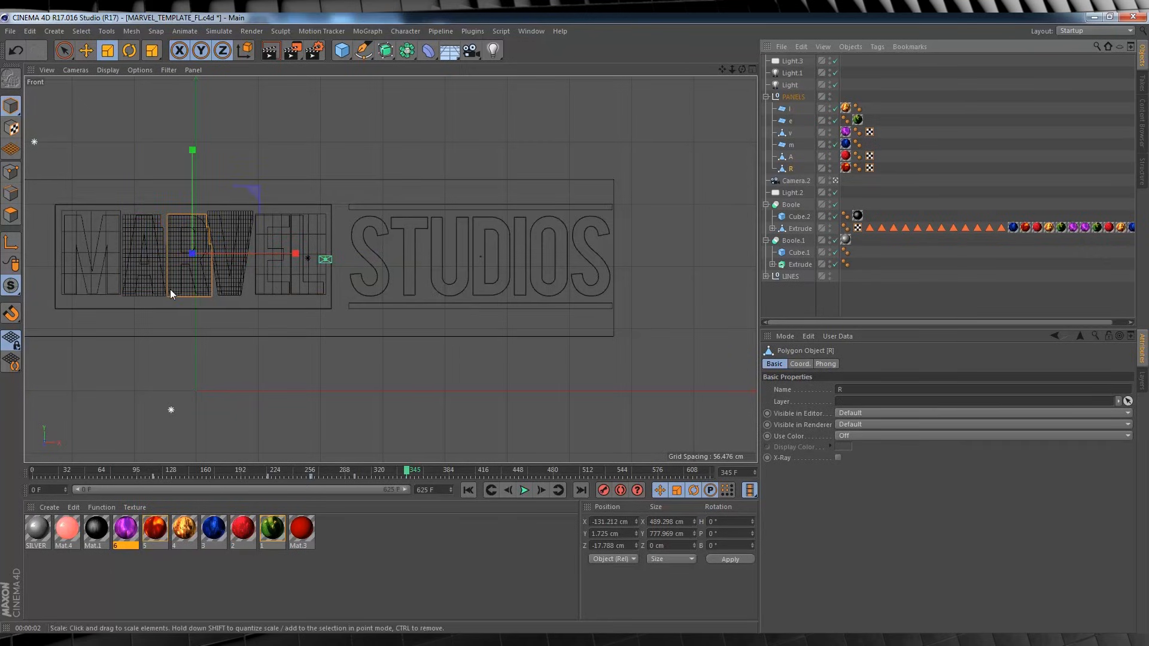
Try scaling the R panel to about 50% of its width and undo the scaling.
drag(295, 252, 244, 262)
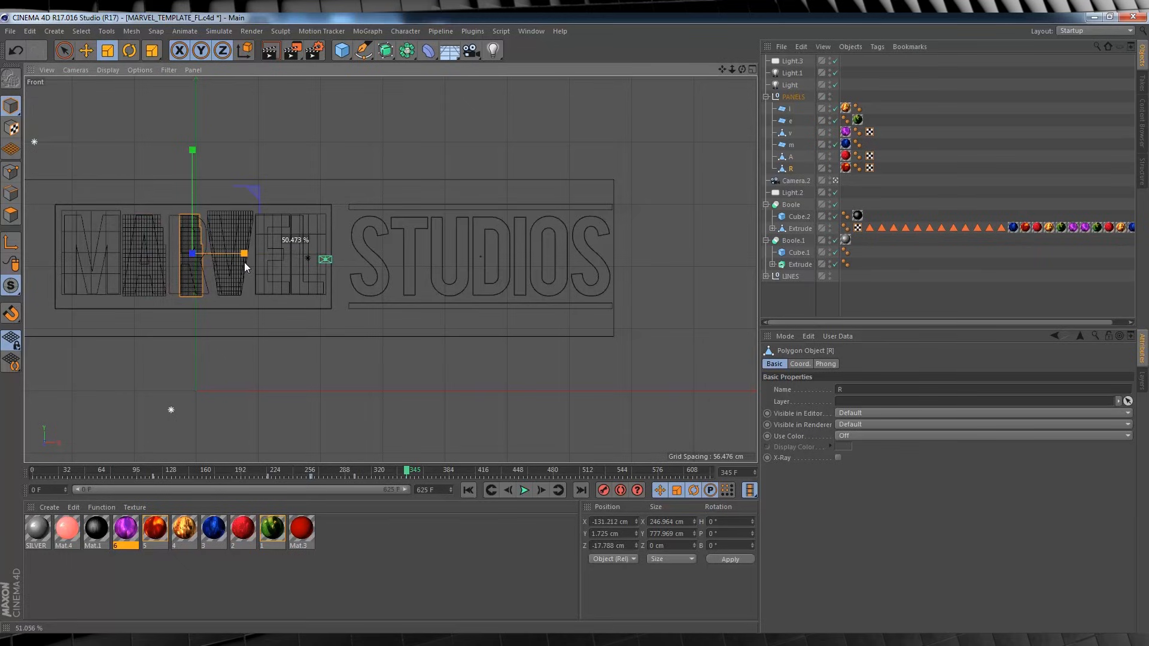
drag(366, 472, 354, 473)
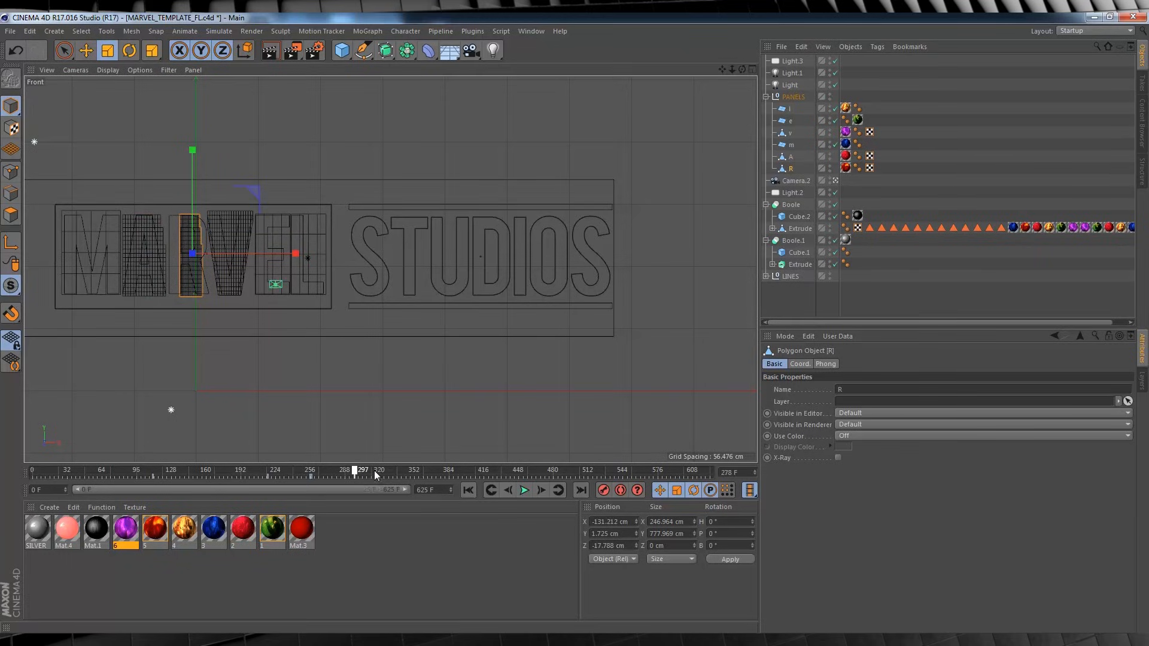
click(398, 470)
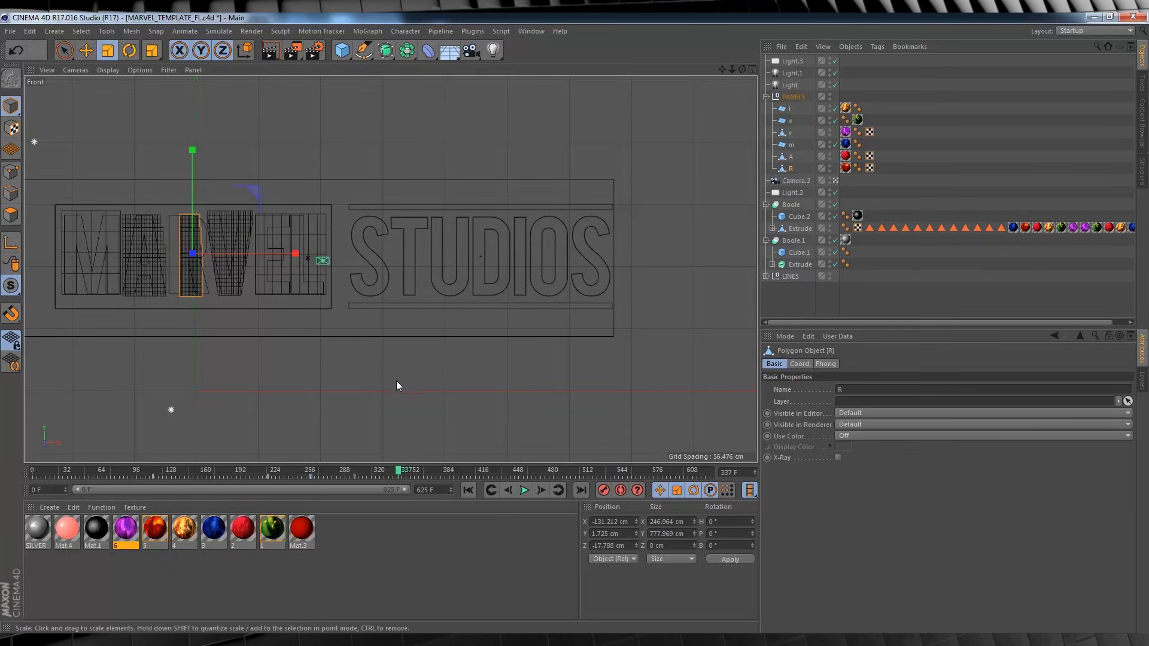
key(ctrl+z)
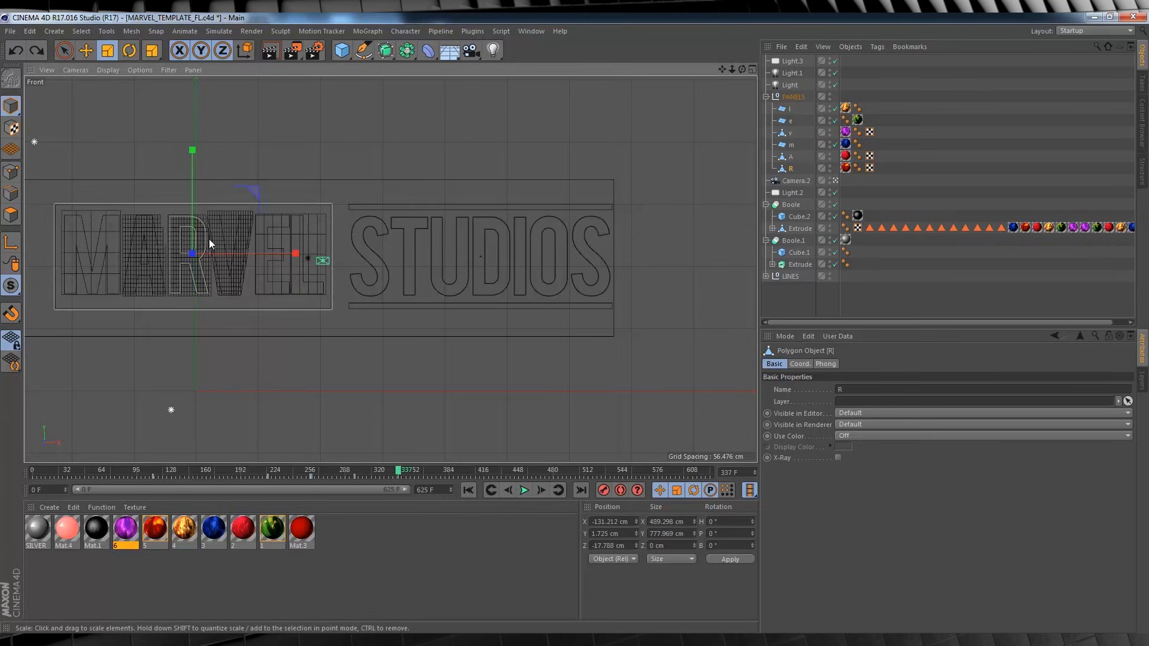
Try the Knife tool on the R panel's polygons and return to model mode.
click(11, 214)
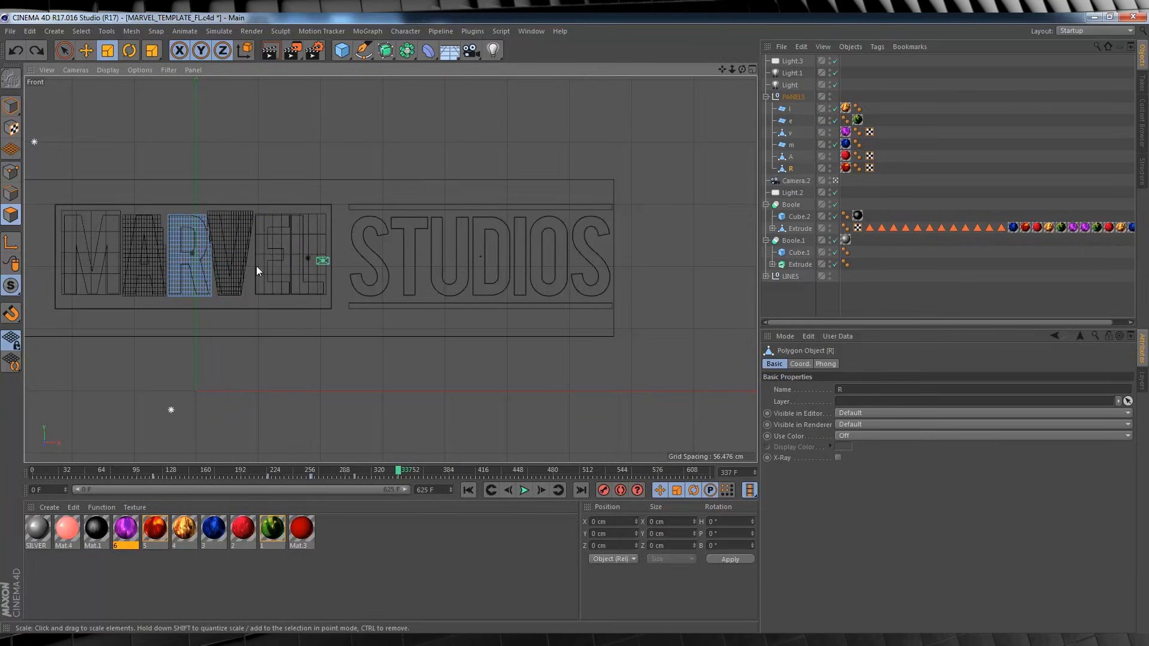
right_click(197, 243)
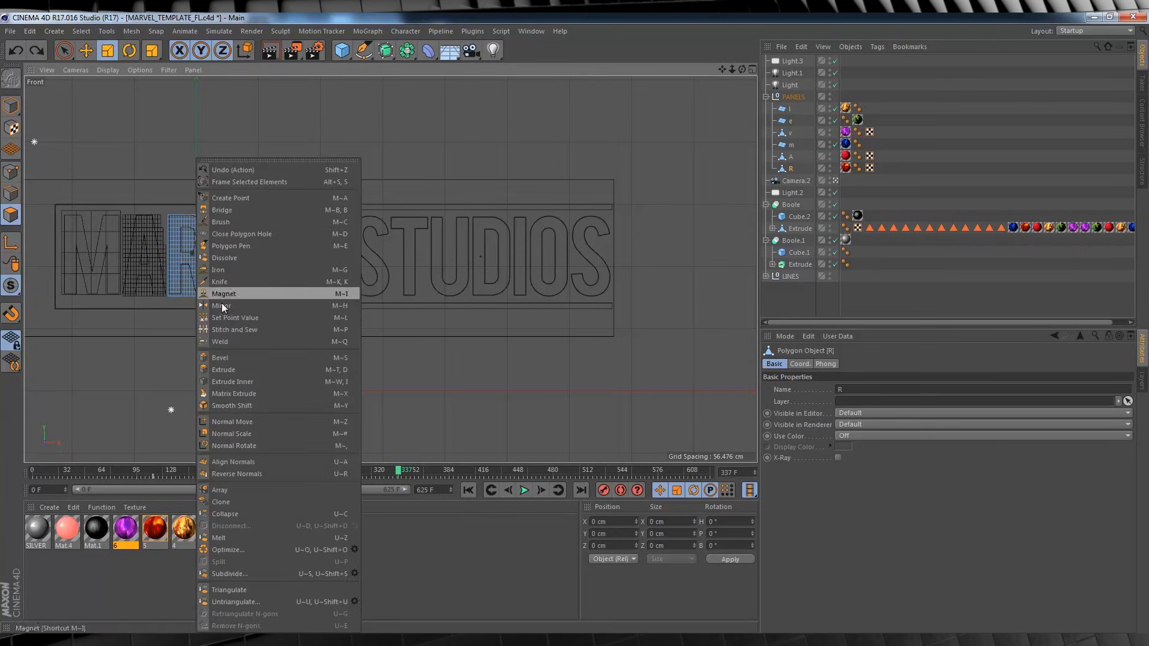
click(220, 281)
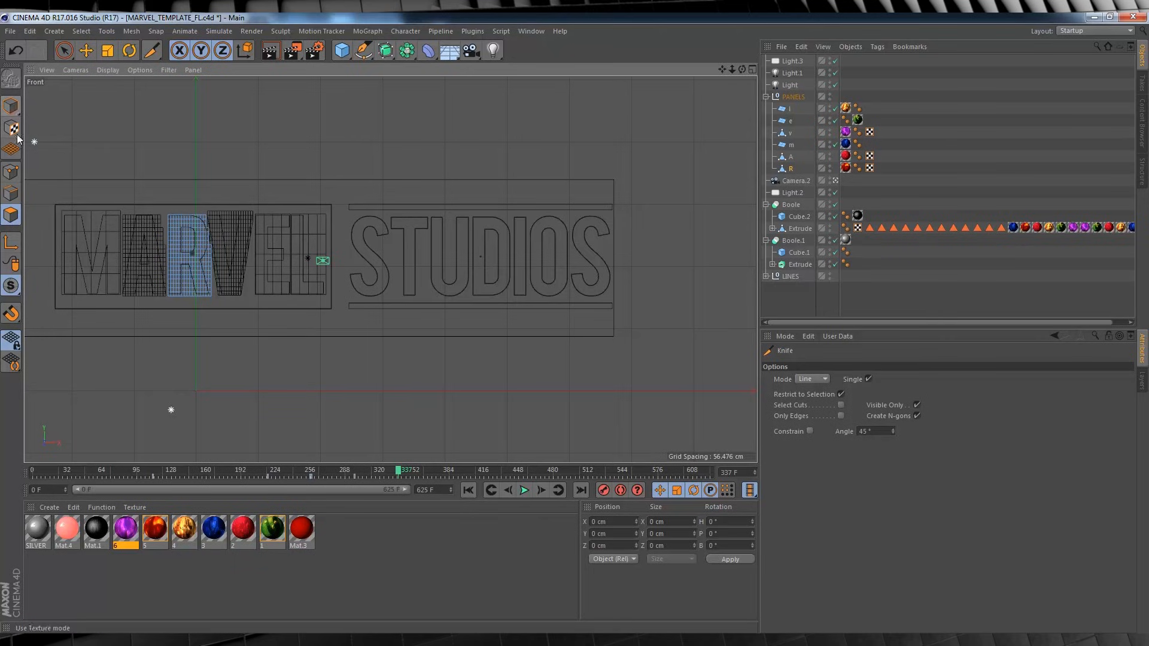
click(11, 107)
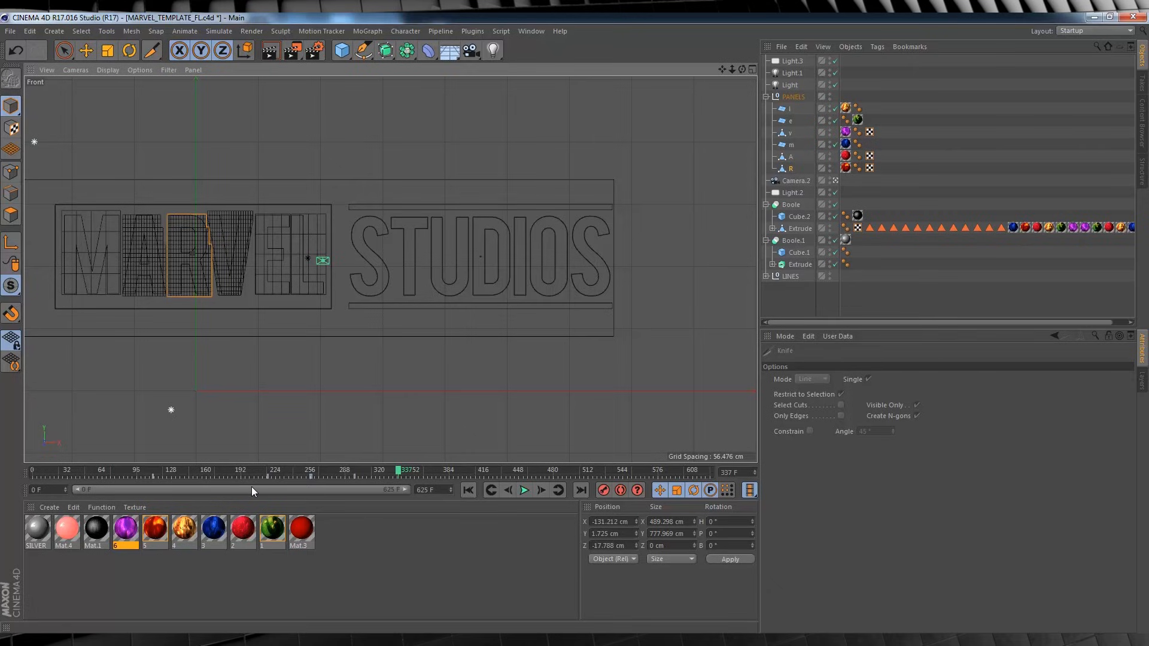
At frame 111, move the R panel over the V to X 238.256 cm, copy that X position and record a keyframe.
click(153, 473)
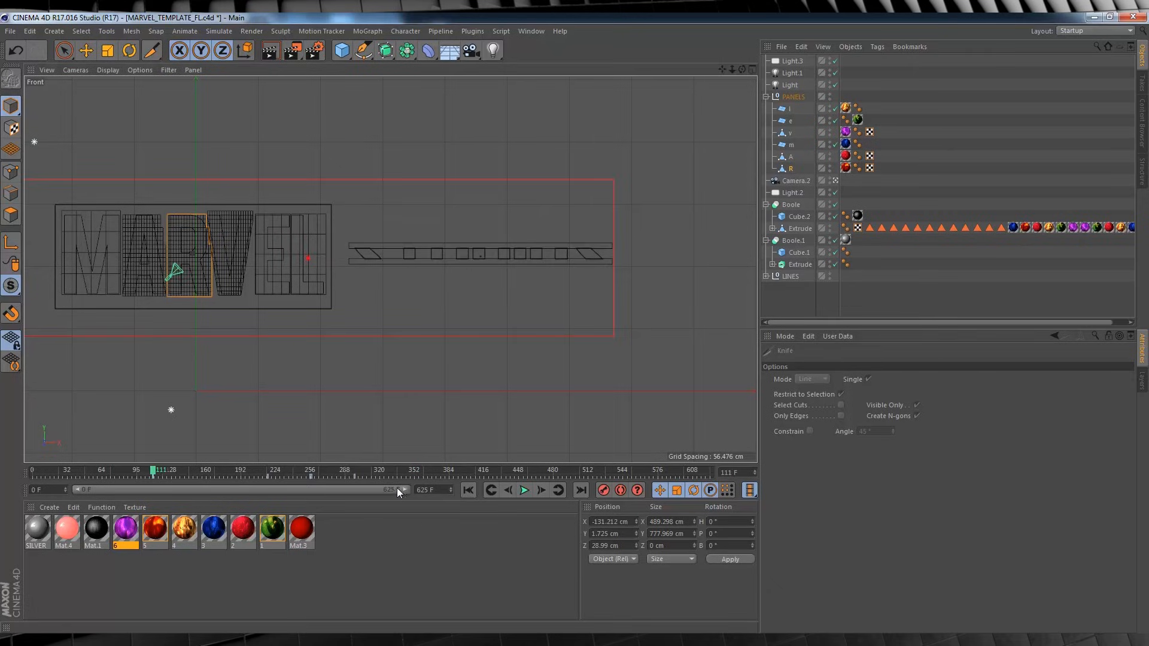
drag(397, 487, 174, 490)
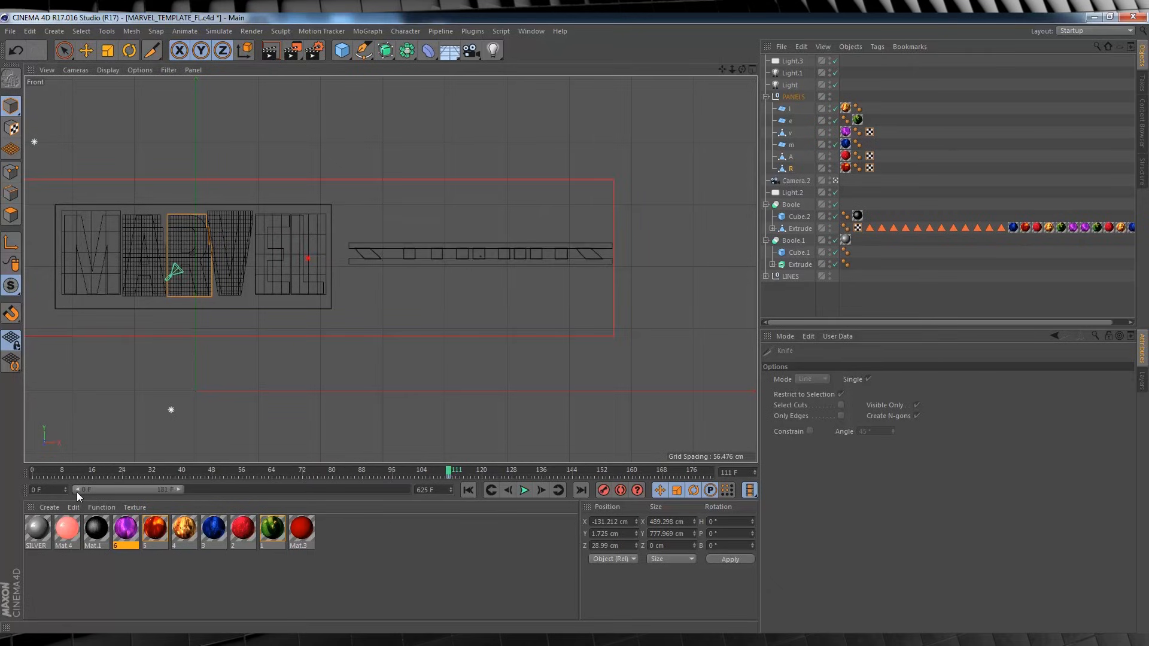
drag(77, 491, 135, 487)
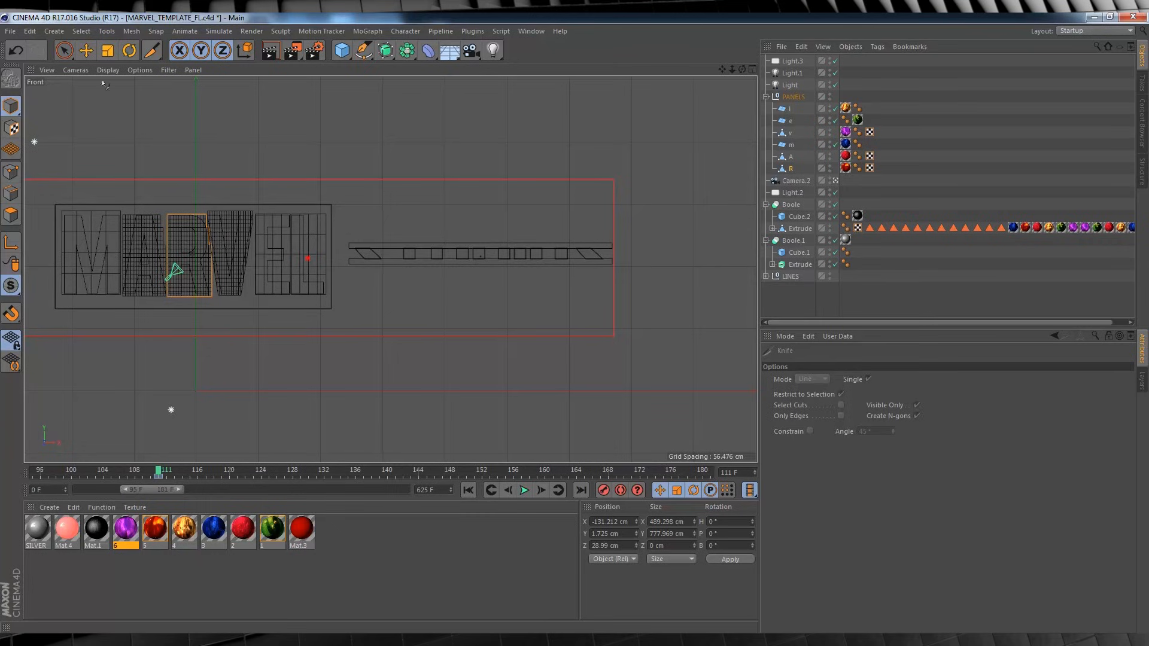
click(86, 51)
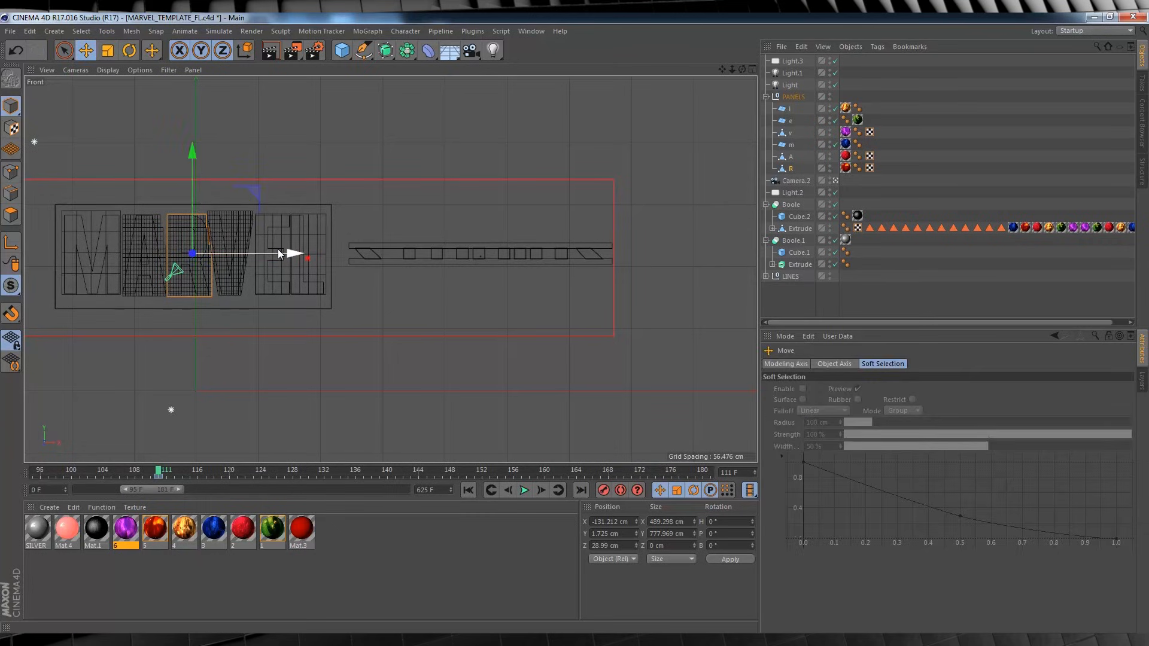
drag(279, 254, 321, 256)
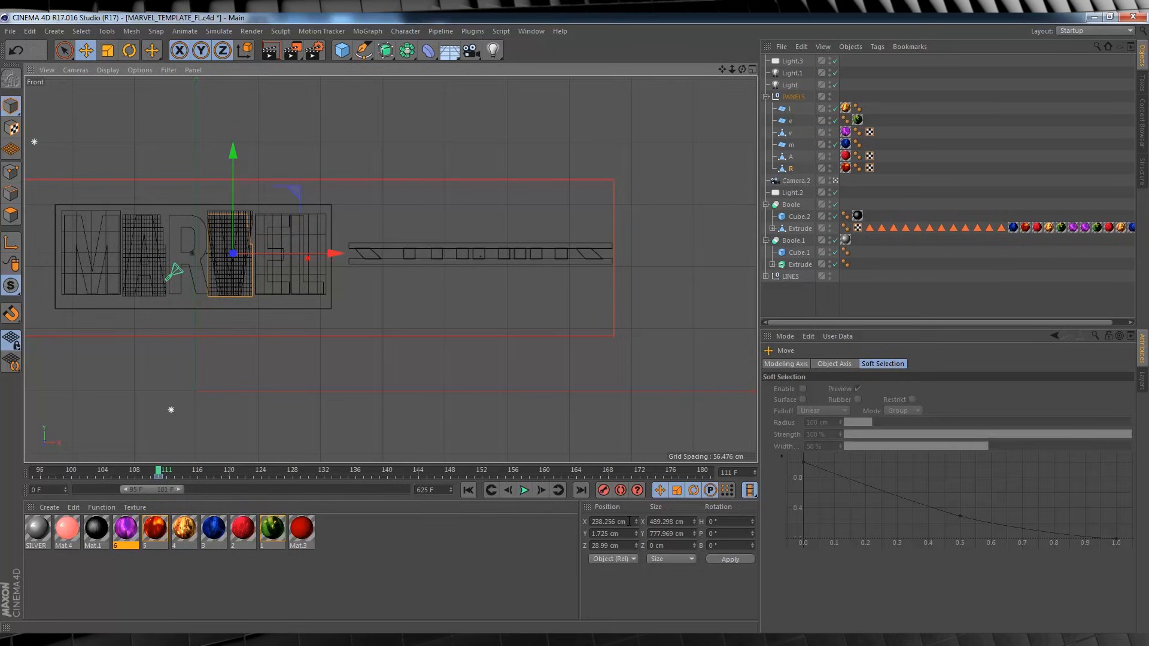
drag(629, 521, 612, 521)
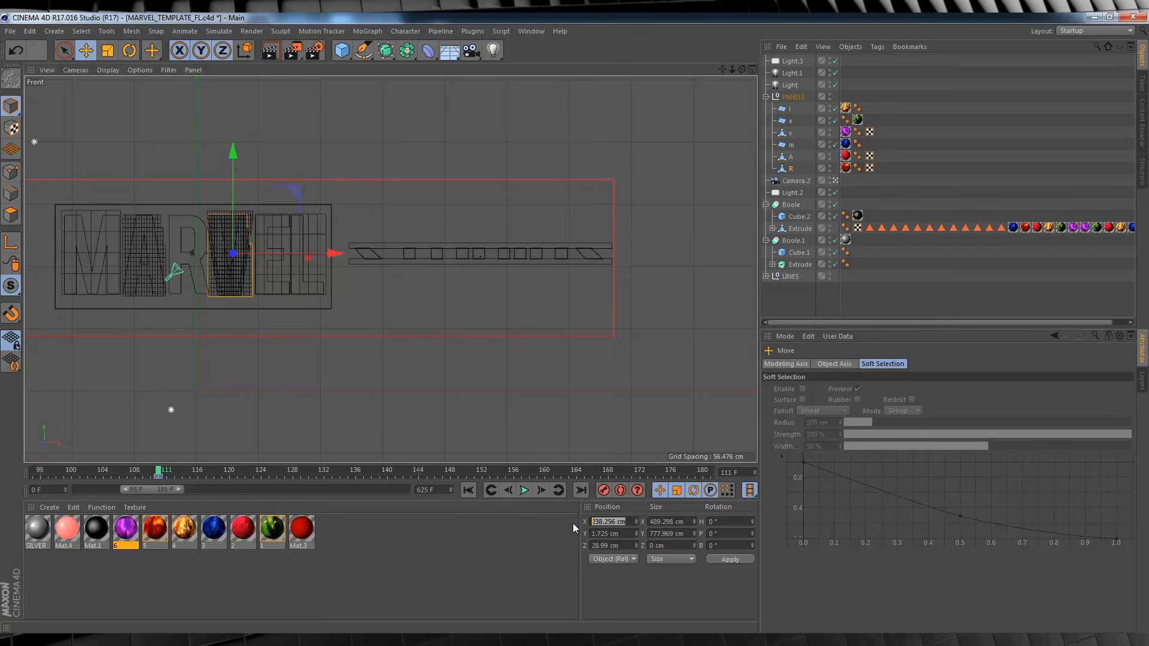
click(605, 492)
Apply the copied X position of 238.256 cm to the R panel at frame 217 and record a keyframe.
drag(159, 472, 611, 454)
drag(180, 489, 213, 492)
drag(350, 473, 560, 470)
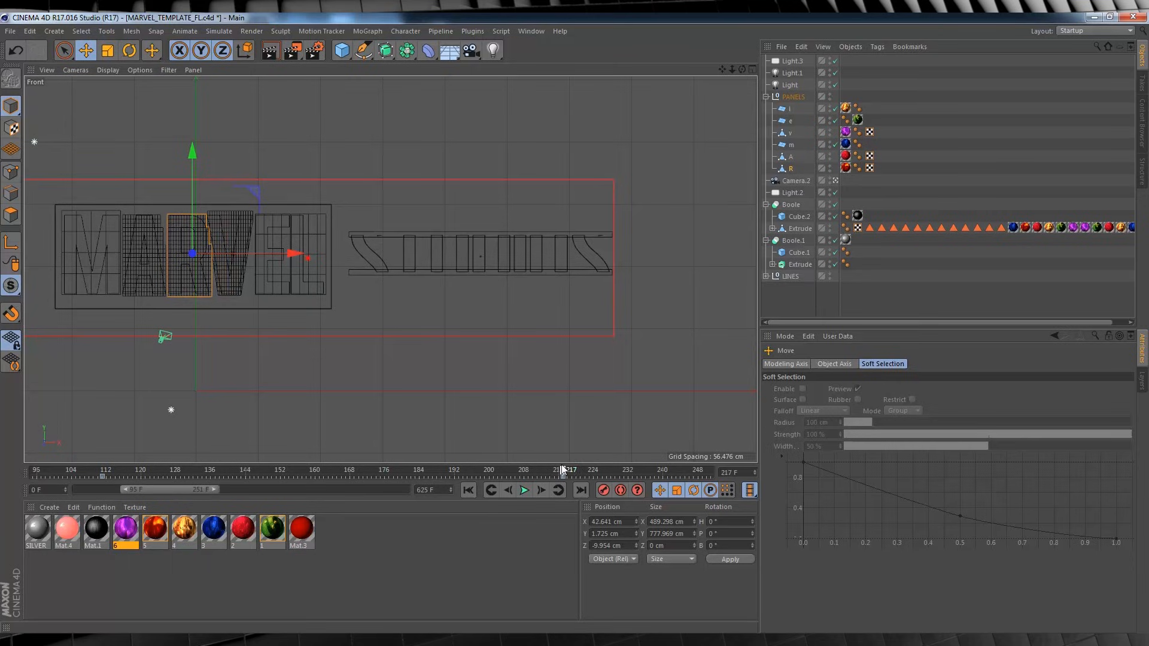
click(631, 523)
text(238.256 cm)
click(742, 563)
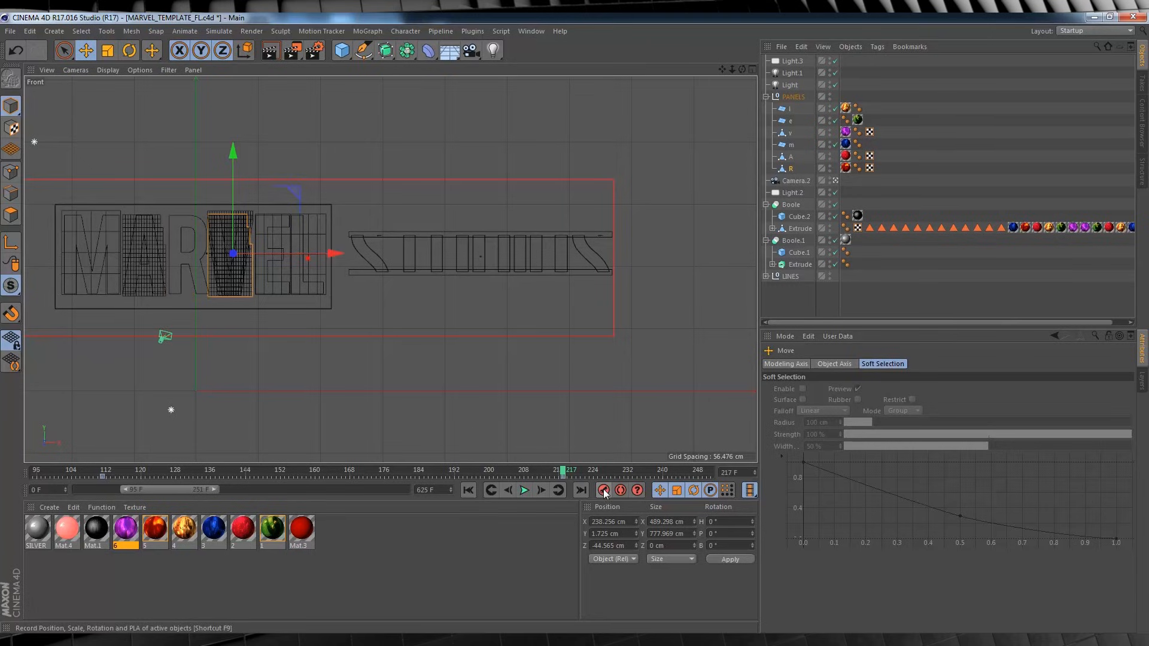
drag(103, 472, 144, 466)
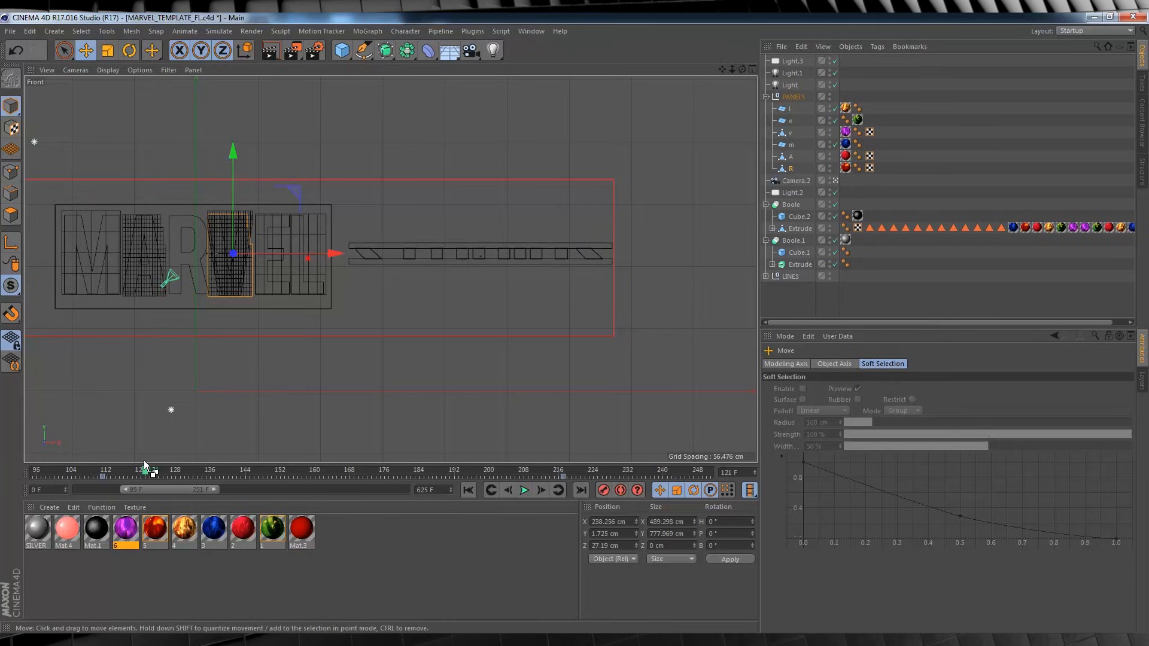
Undo the R panel's repositioning and go back to frame 110.
key(ctrl+z)
key(ctrl+z)
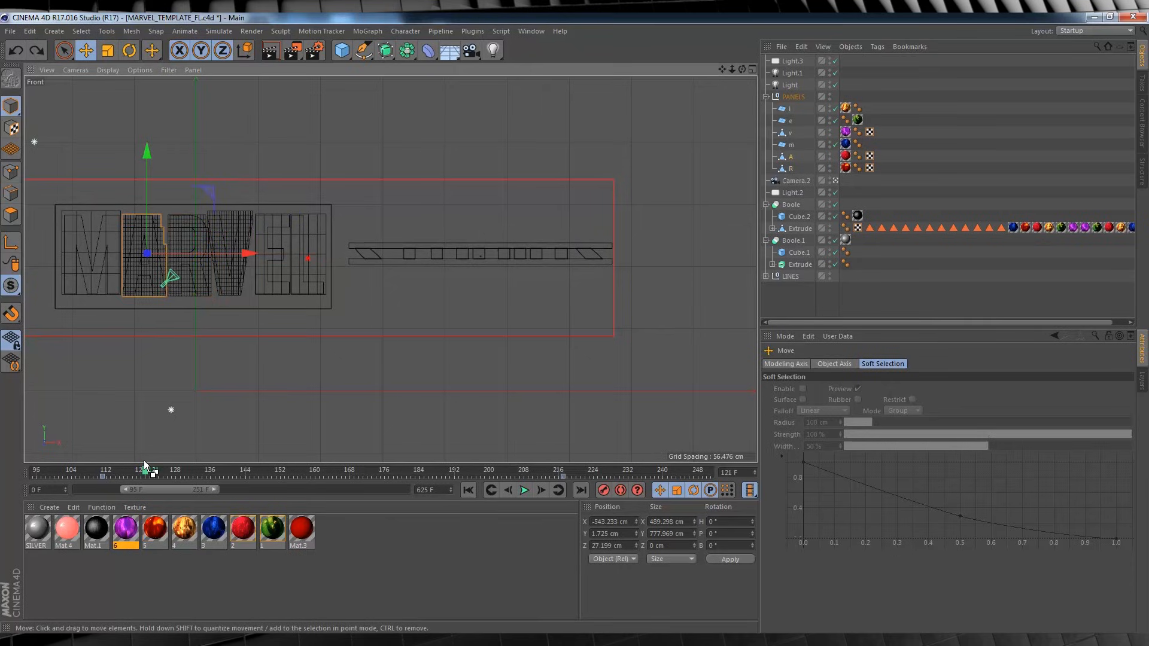
drag(147, 468, 100, 474)
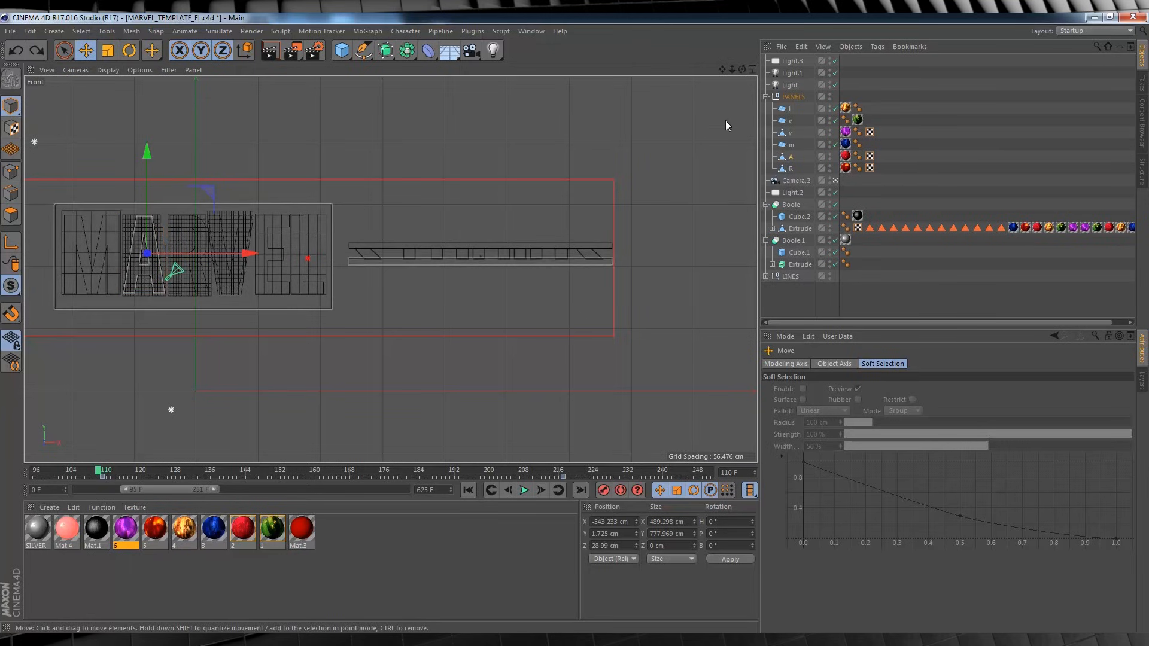
Display the perspective view full size and open the file commands.
click(753, 69)
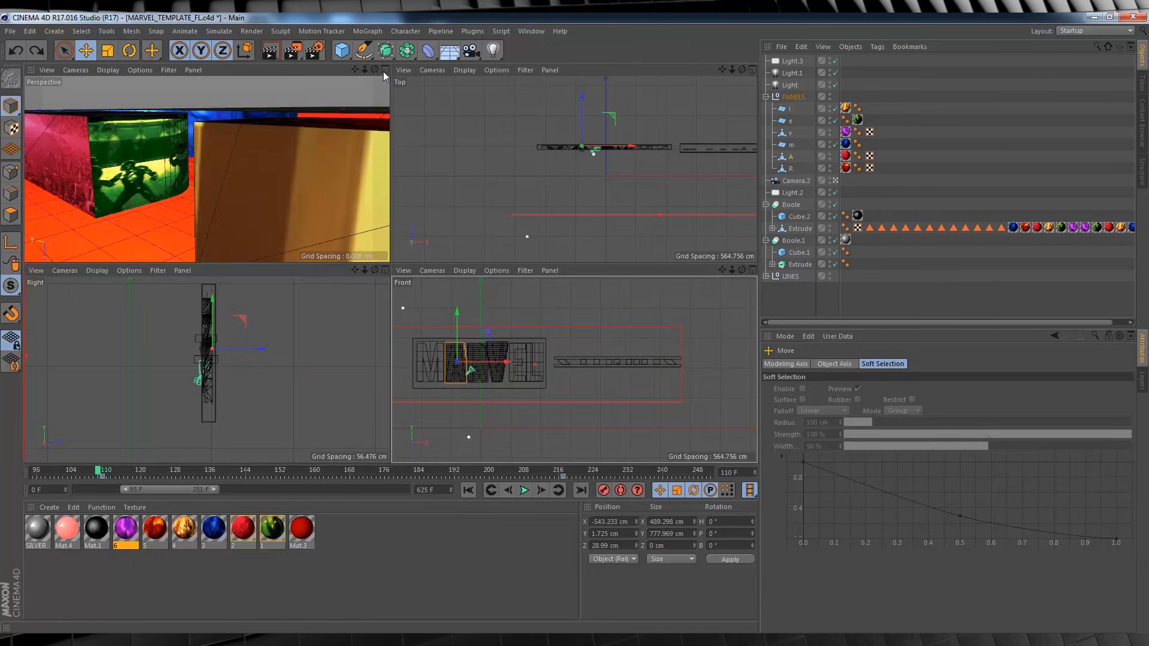
click(384, 70)
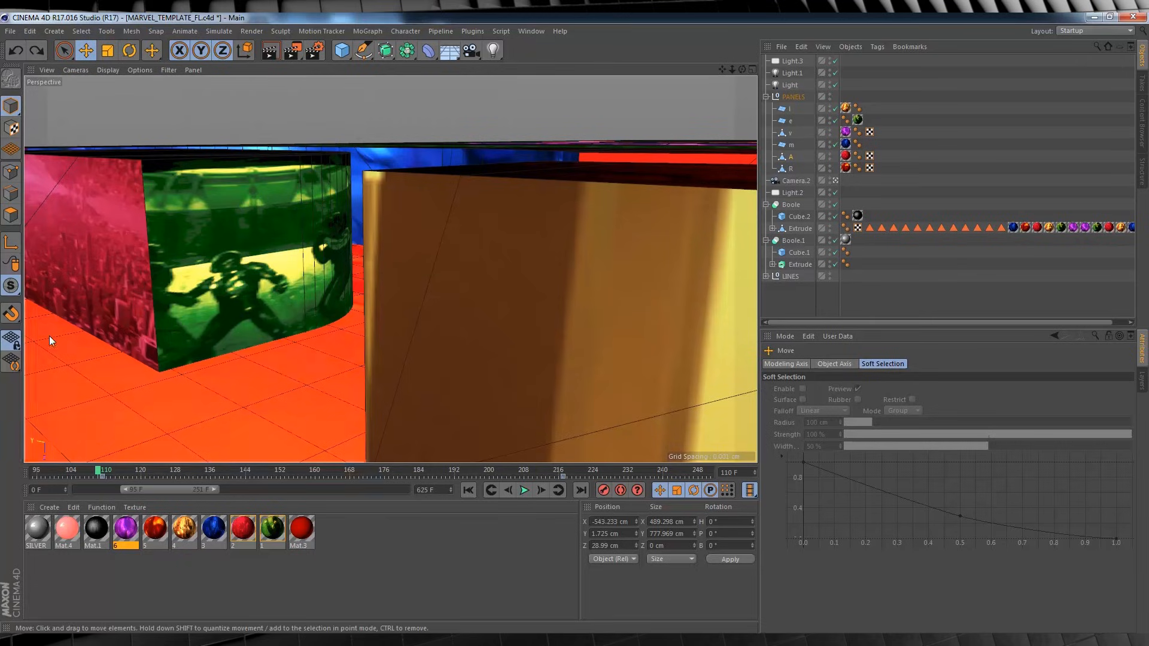
click(10, 31)
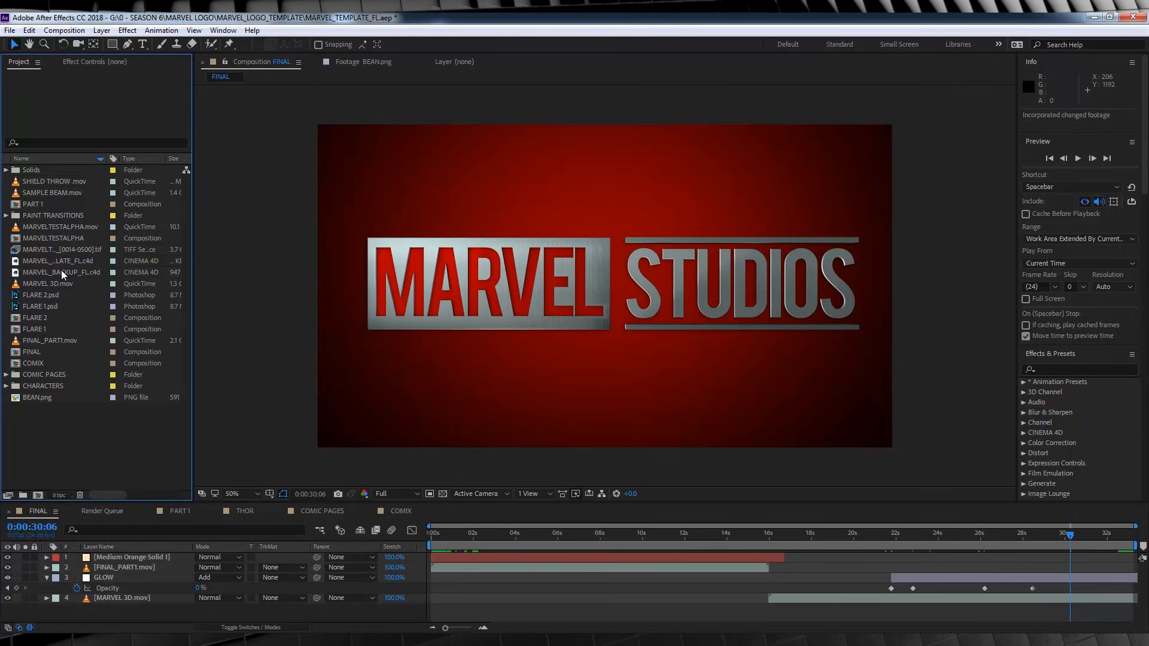
In After Effects, create a composition from MARVEL_BACKUP_FL.c4d and set its CINEWARE renderer to Standard (Final).
click(65, 272)
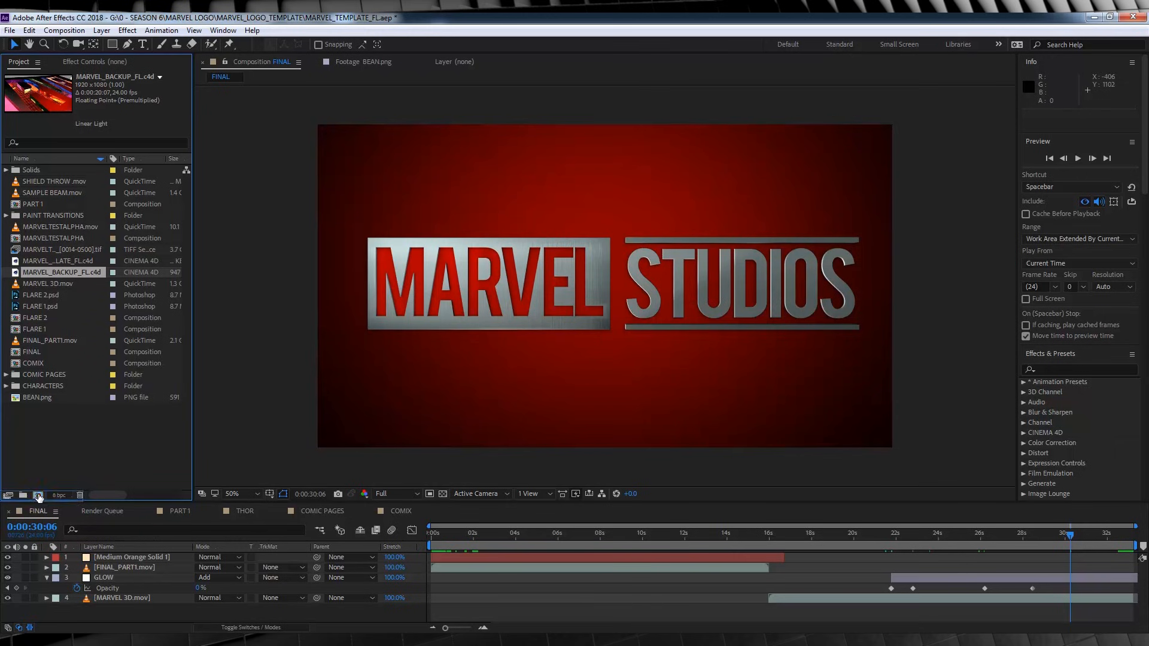
click(37, 494)
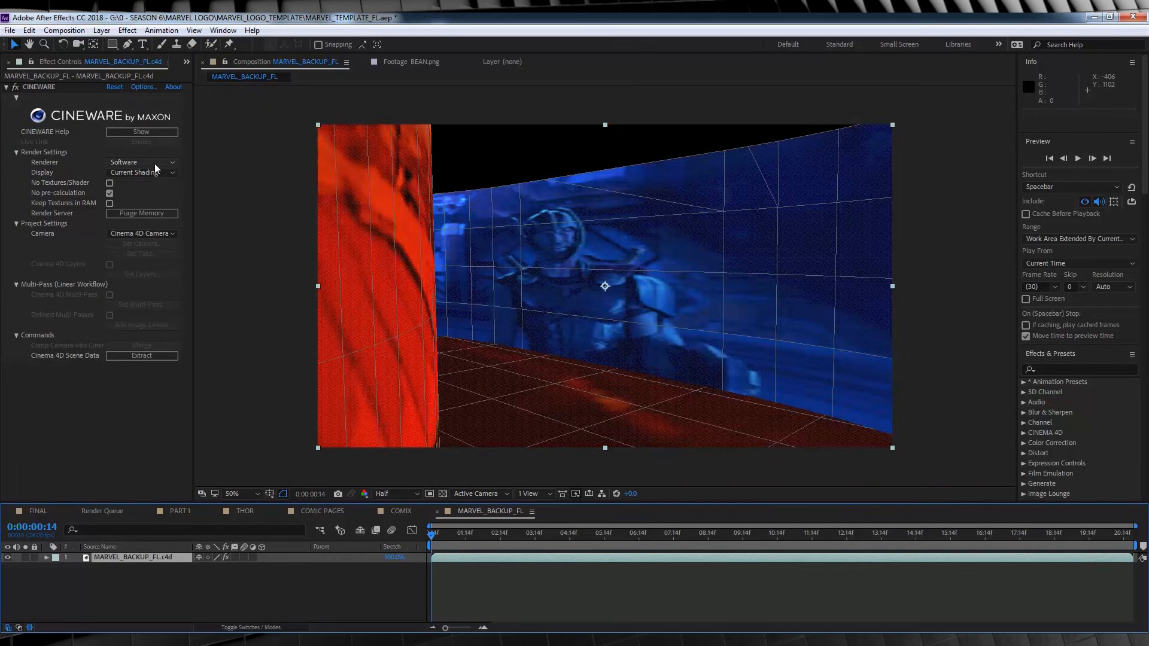
click(153, 163)
click(153, 176)
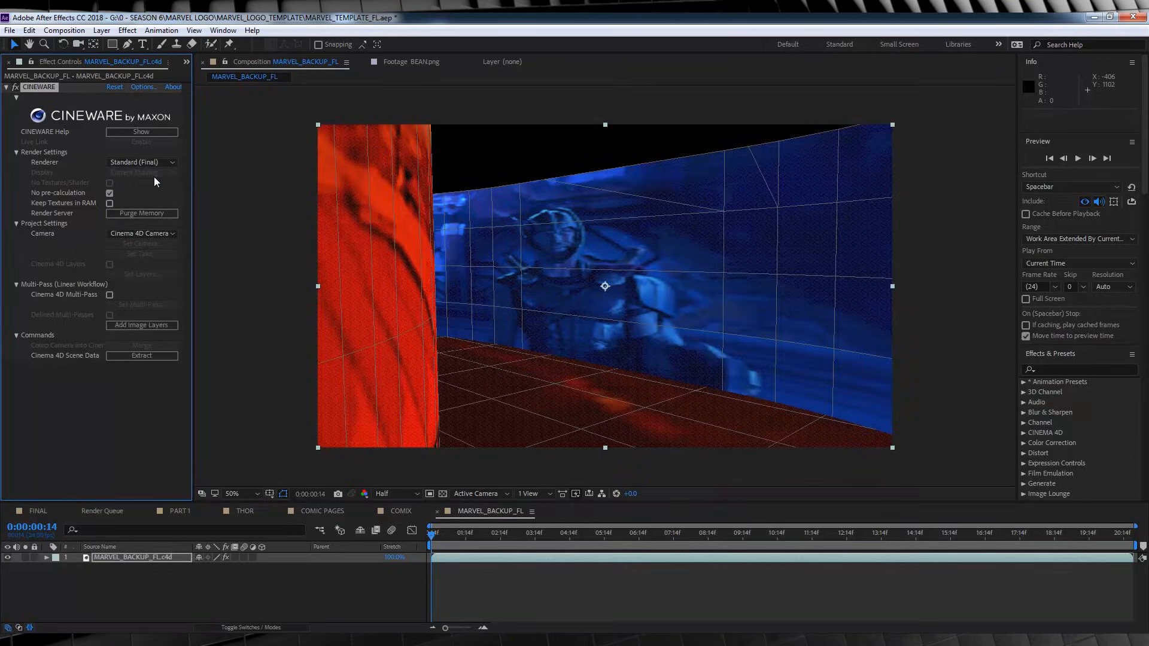
Add the MARVEL_BACKUP_FL composition to the render queue with QuickTime output using the Animation codec.
click(127, 558)
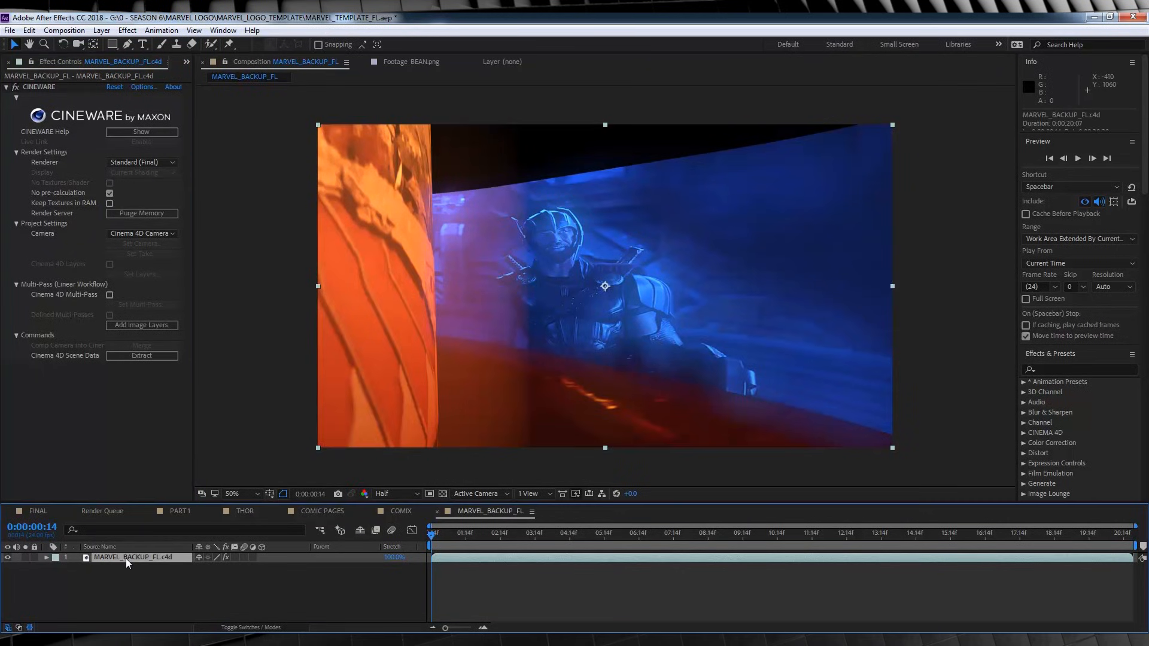
key(ctrl+m)
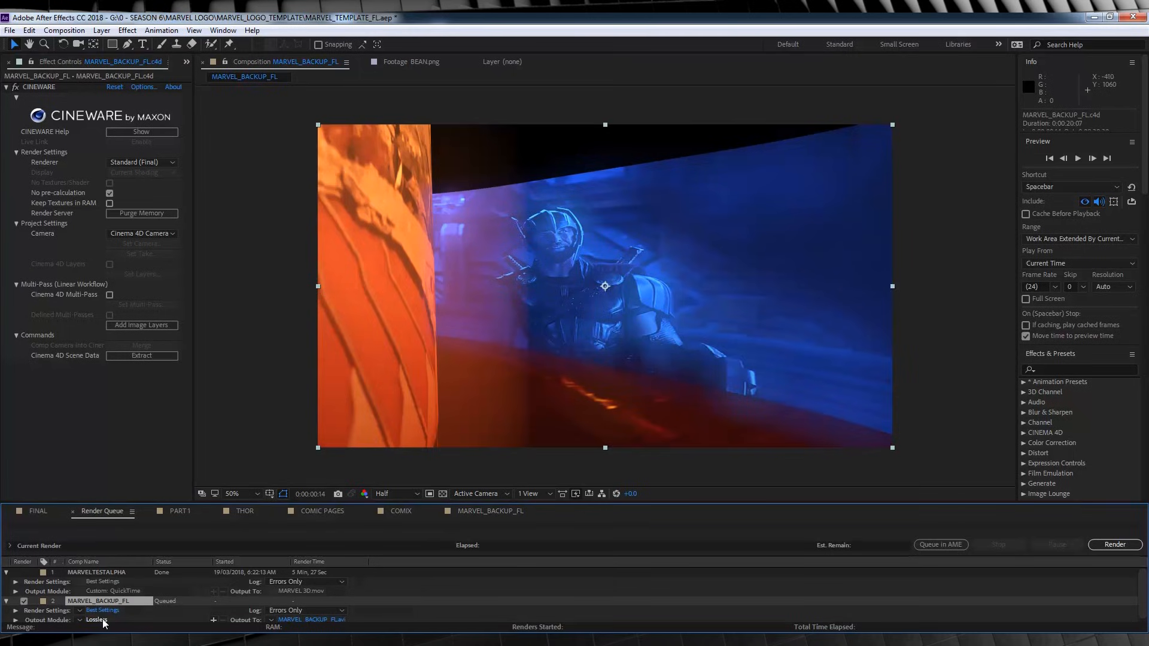
click(102, 619)
click(538, 179)
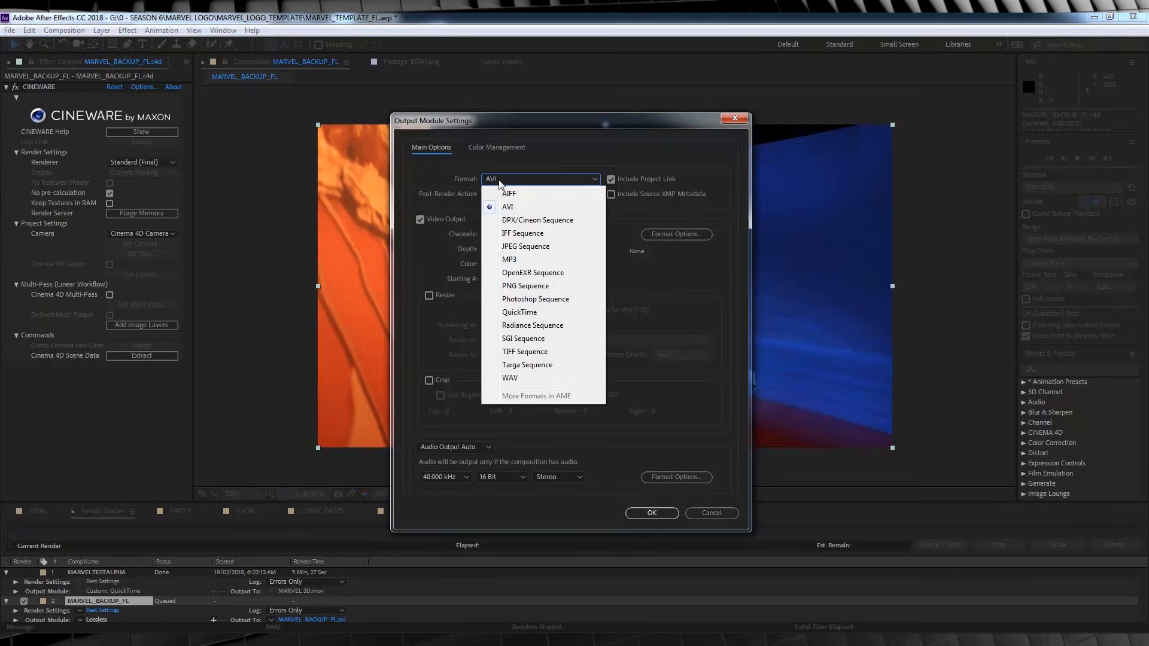
click(511, 311)
click(666, 229)
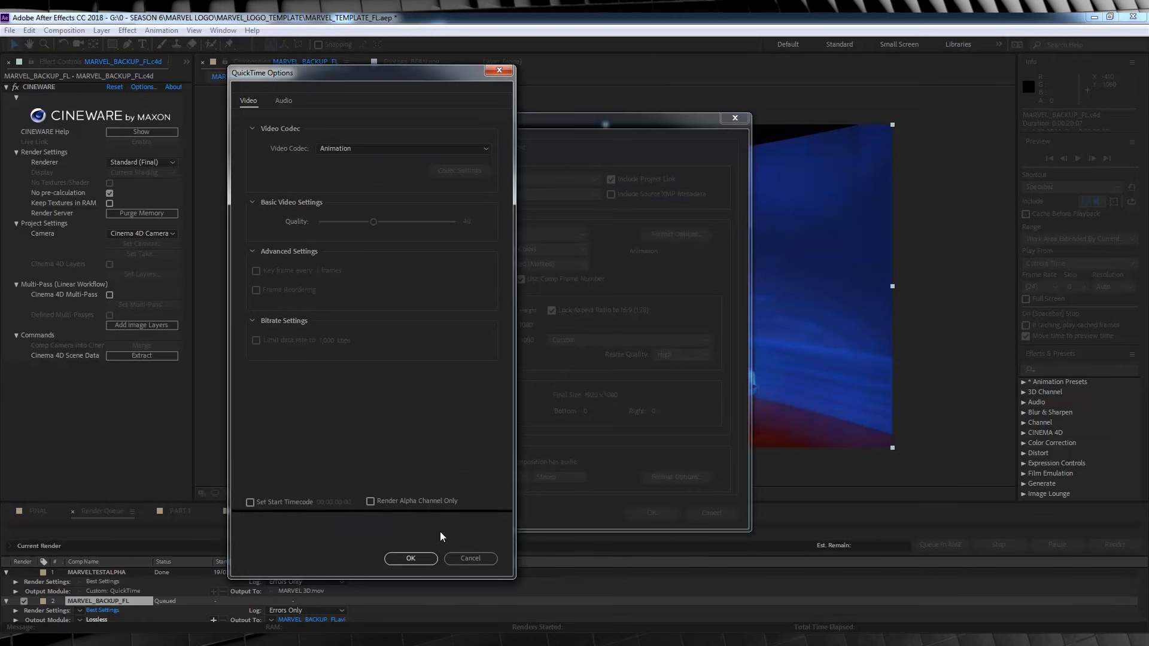
click(411, 558)
click(651, 513)
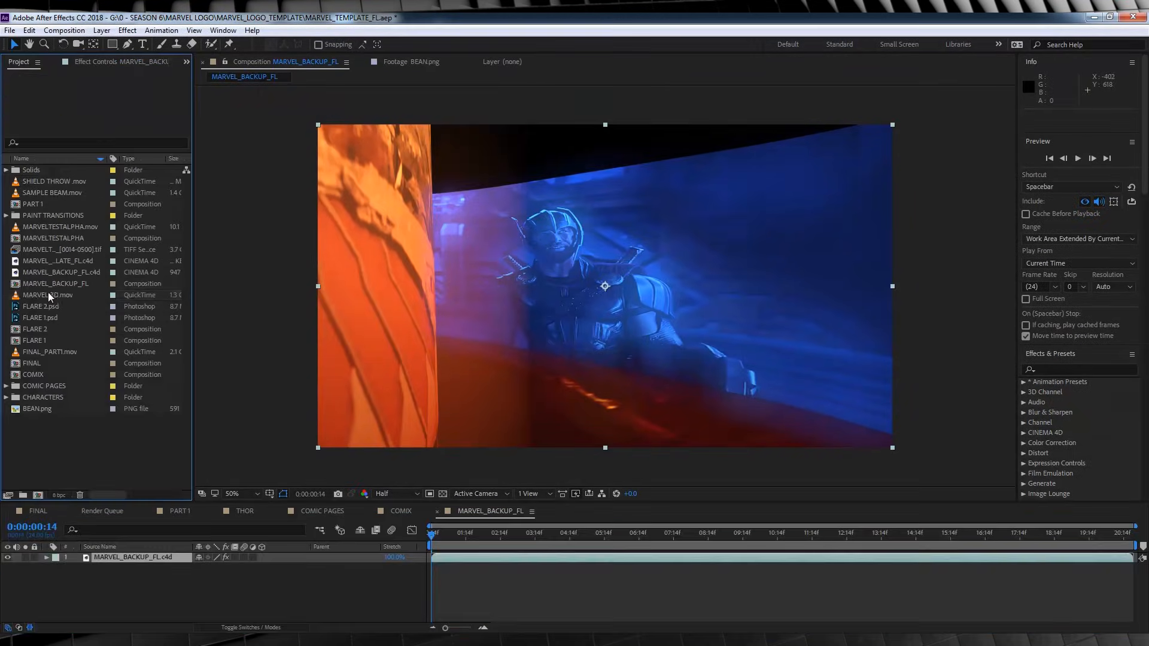
Open the rendered MARVEL 3D.mov footage for viewing.
click(51, 294)
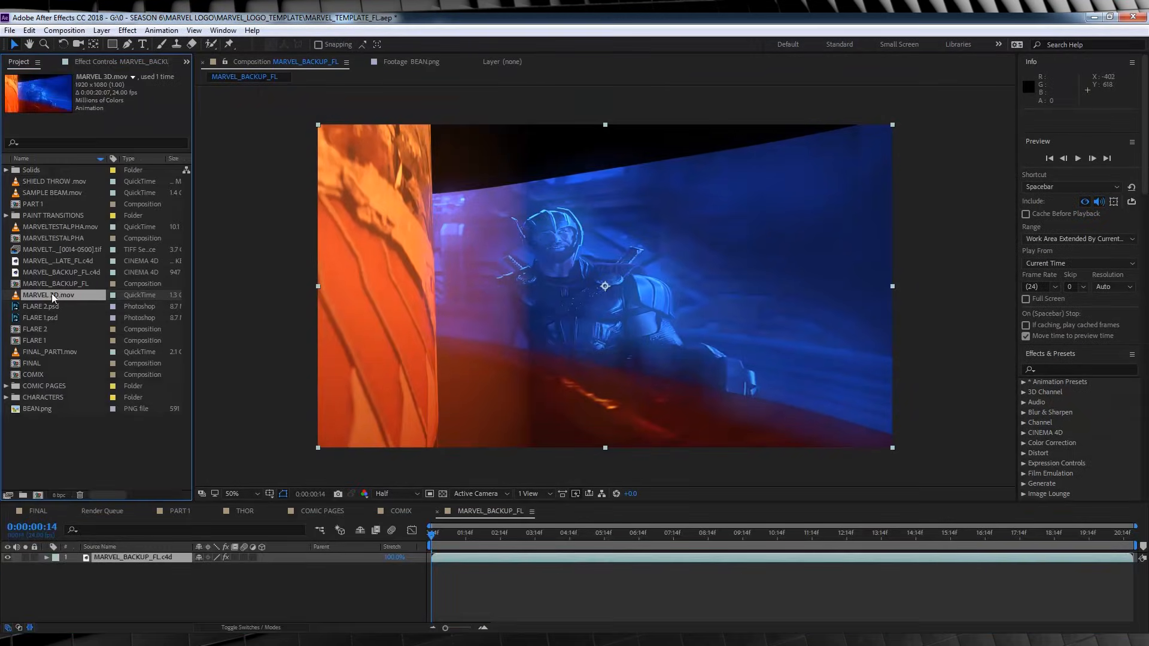
double_click(52, 295)
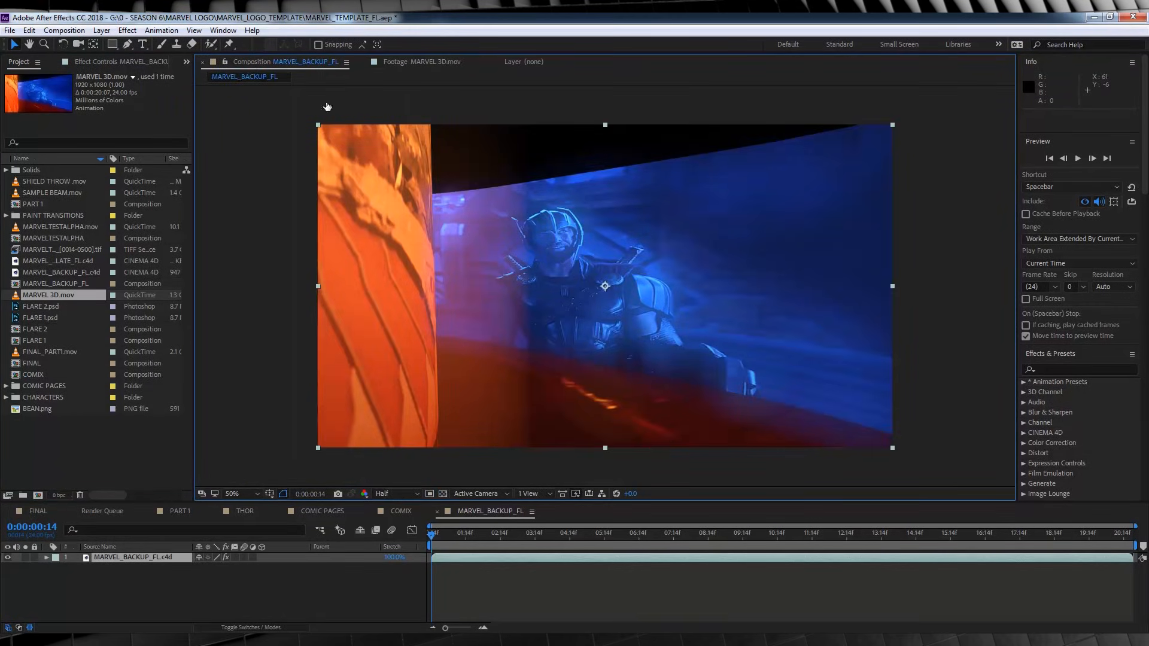
Open the PART 1 composition, check it at 0:00:01:10 and add it to the render queue with QuickTime output.
click(173, 512)
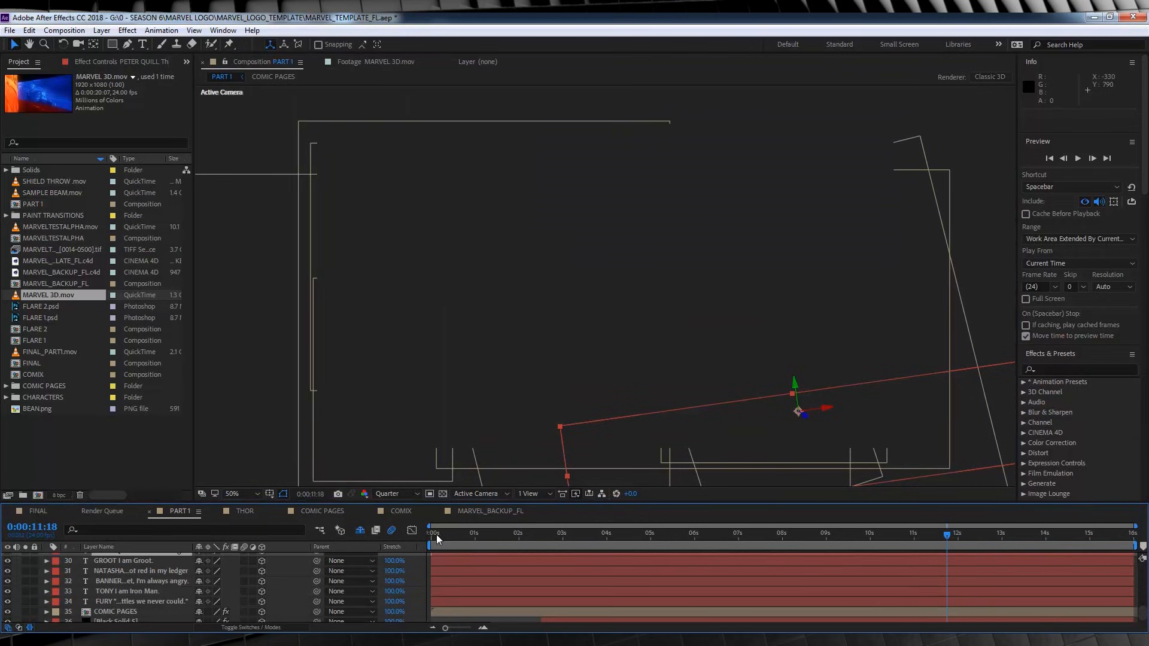
click(429, 533)
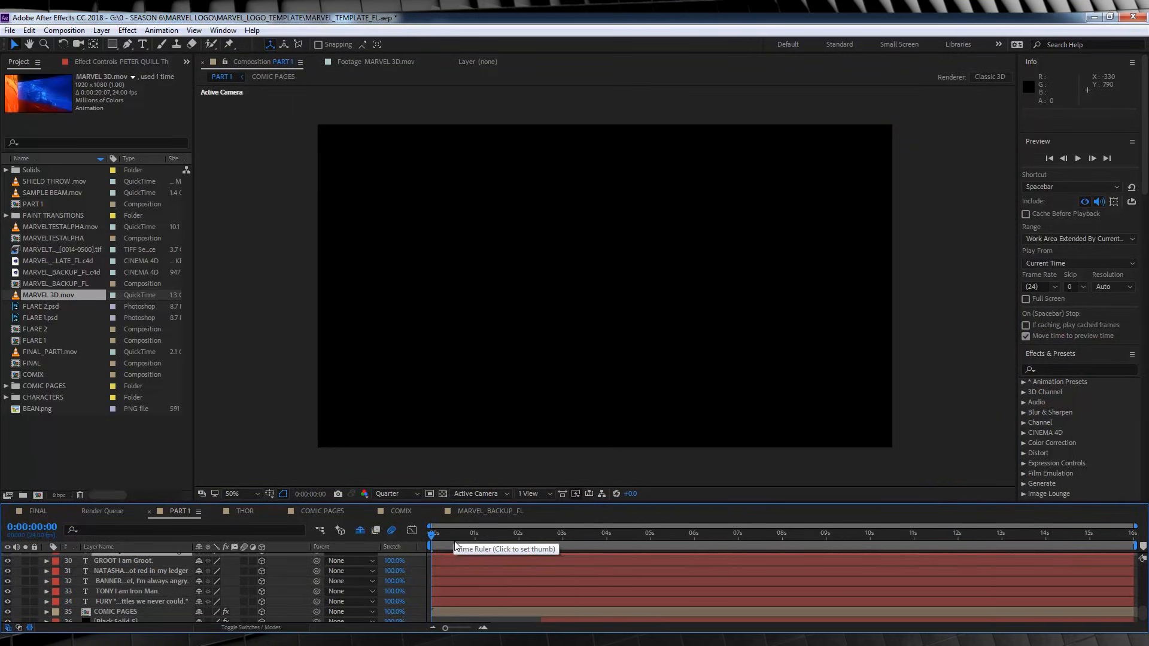
click(493, 533)
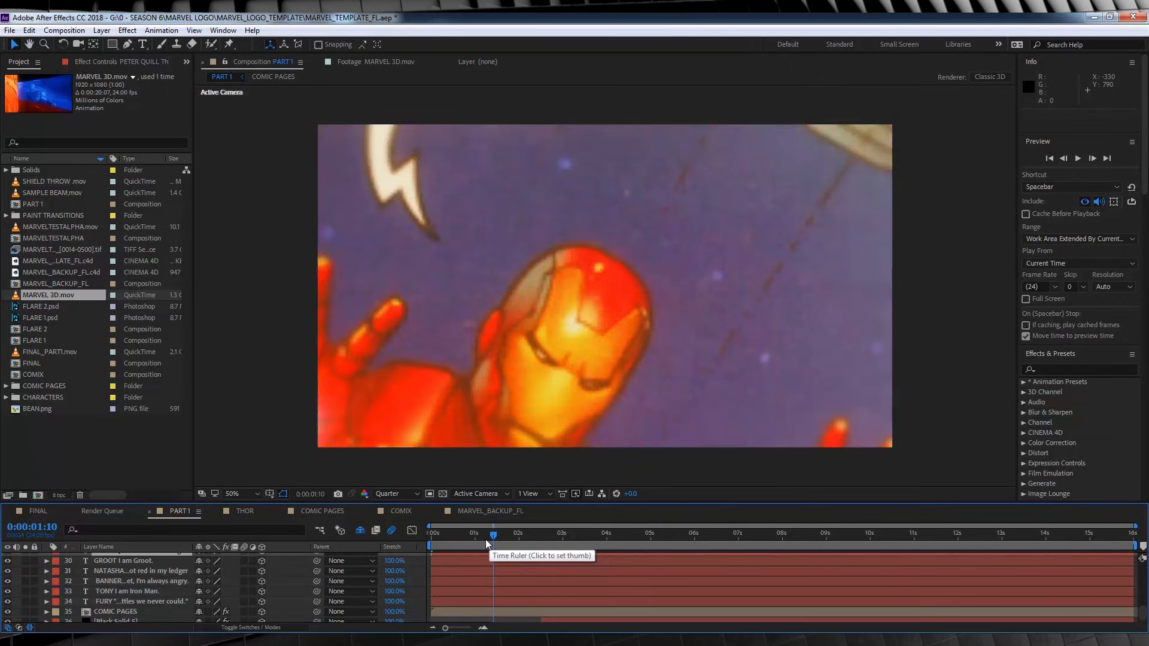
key(ctrl+m)
click(100, 616)
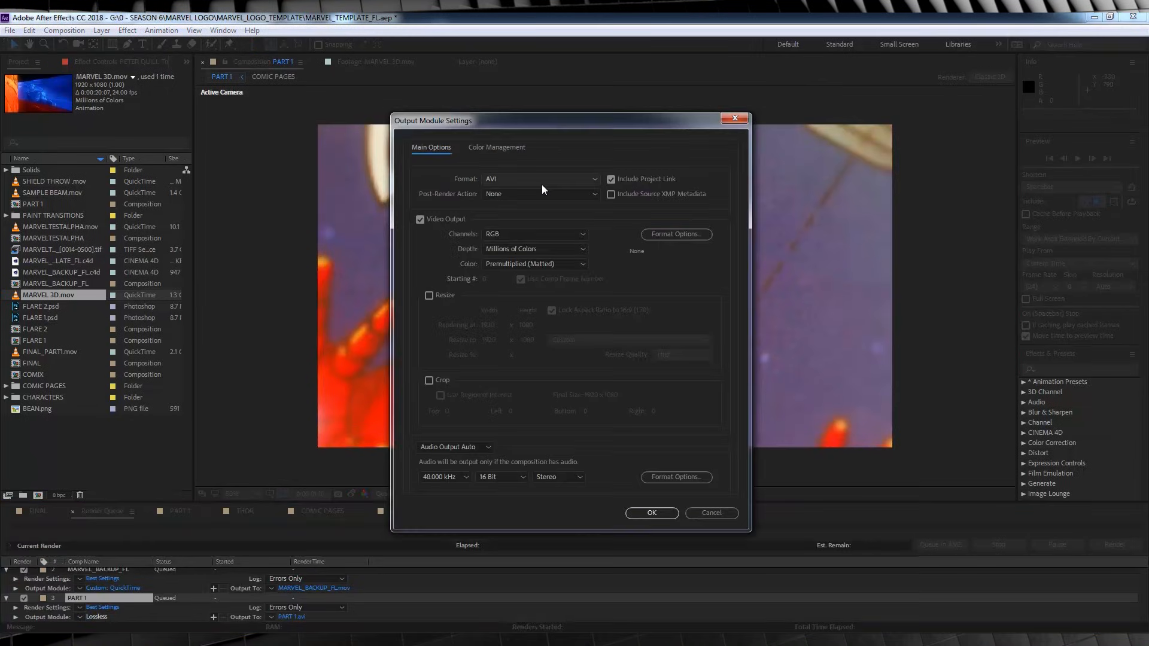
click(542, 189)
click(533, 311)
click(651, 513)
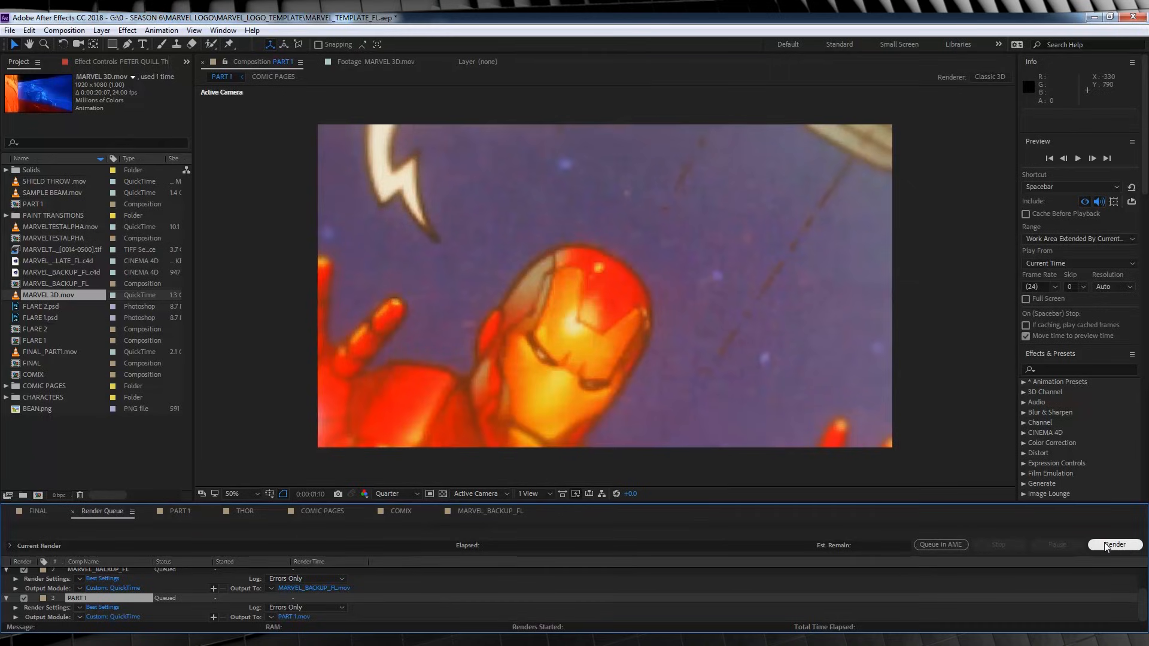
Examine the FINAL_PART1.mov and MARVEL 3D.mov renders in the project and their matching layers in the FINAL composition.
click(92, 436)
click(58, 353)
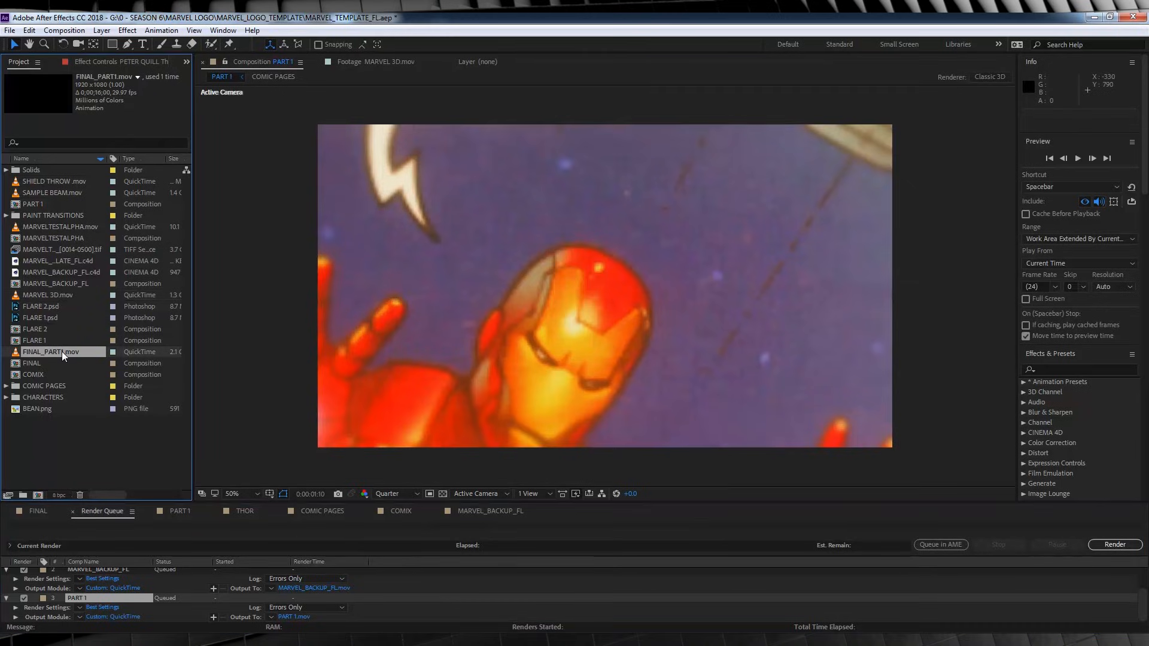
click(58, 291)
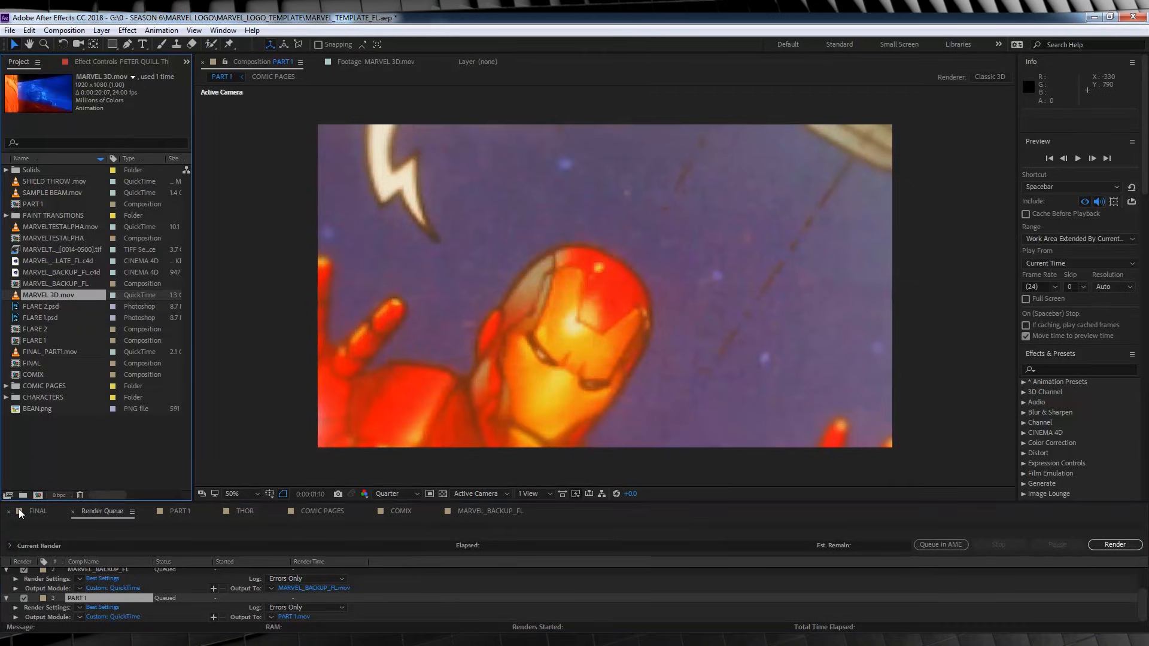
click(39, 511)
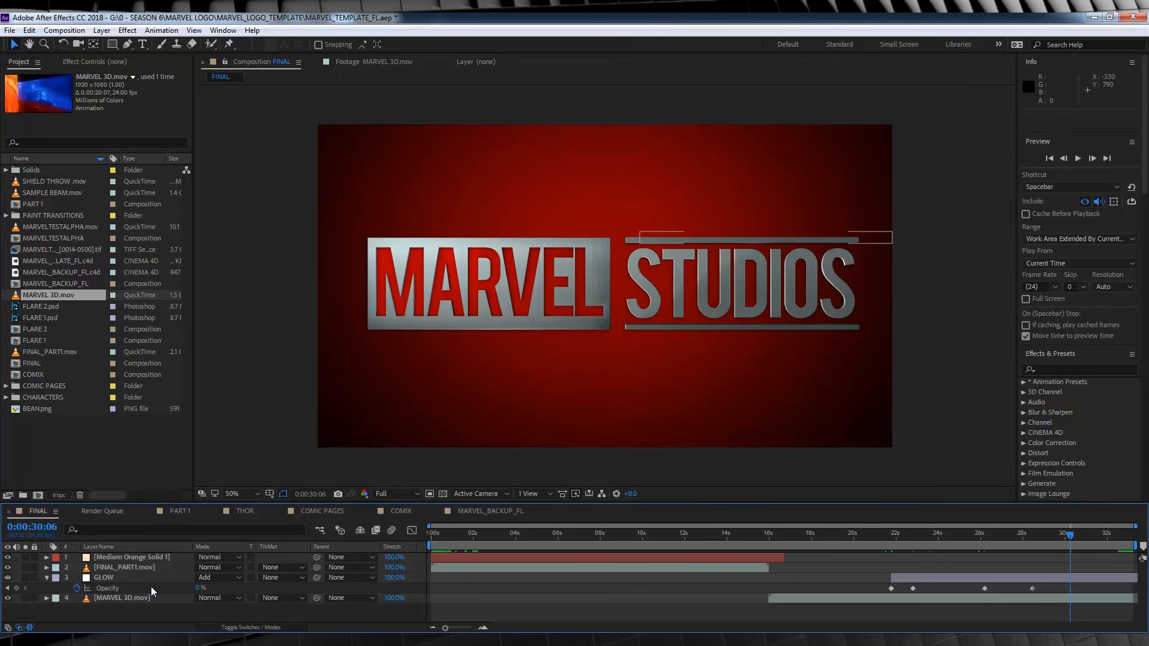
click(131, 566)
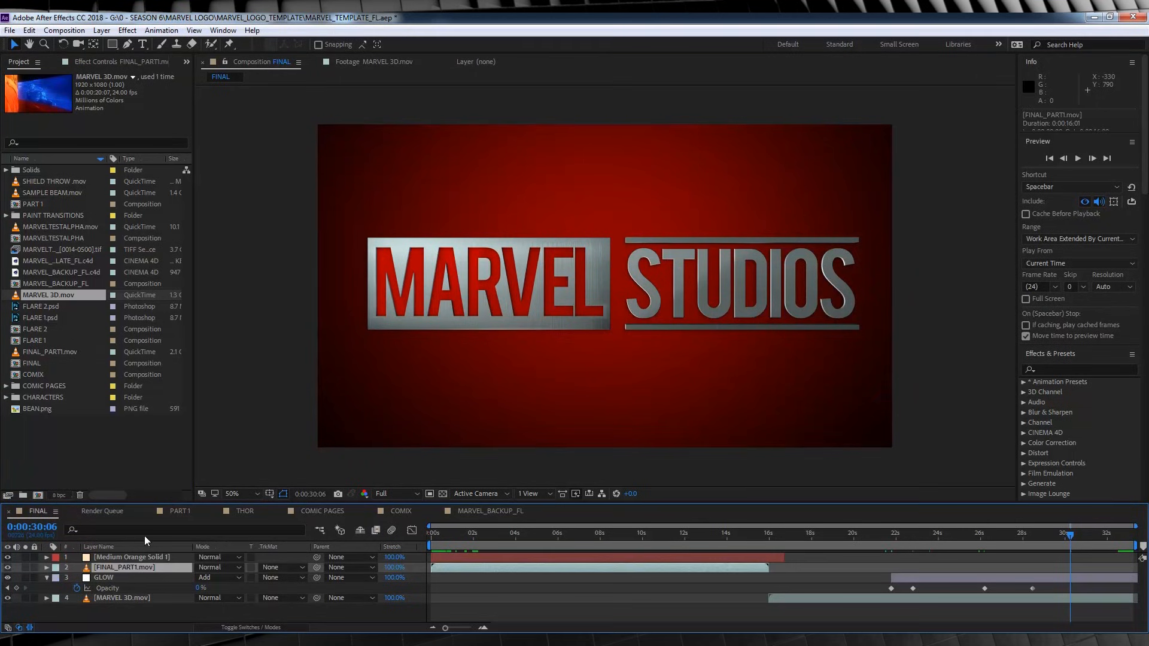
click(56, 353)
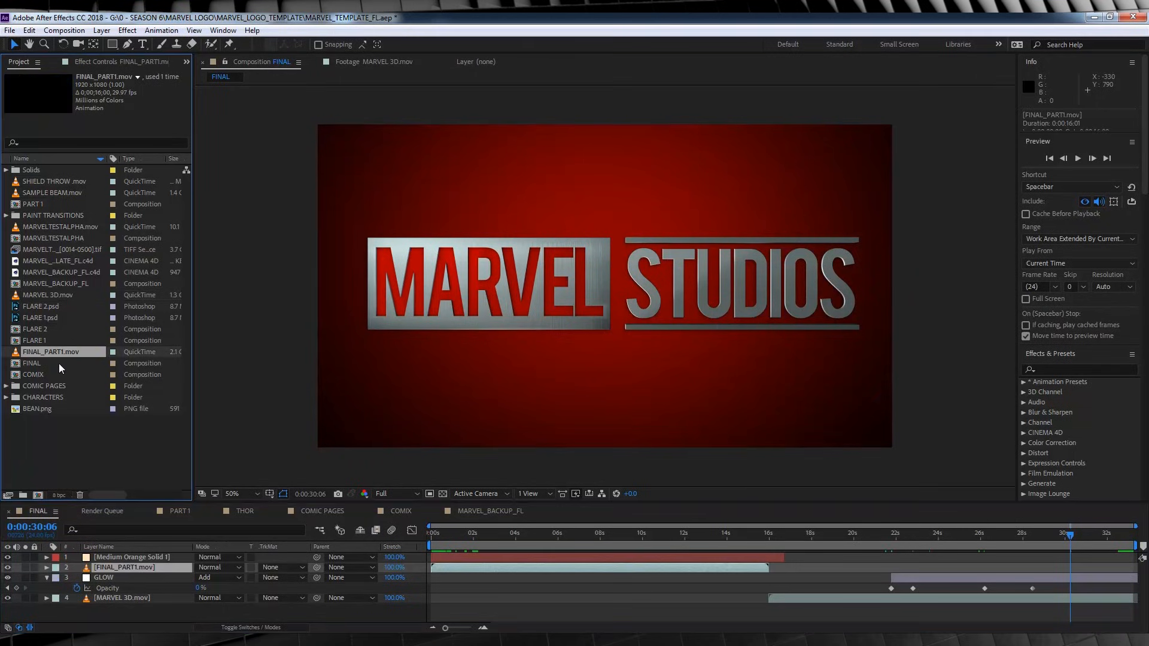
click(123, 566)
click(124, 598)
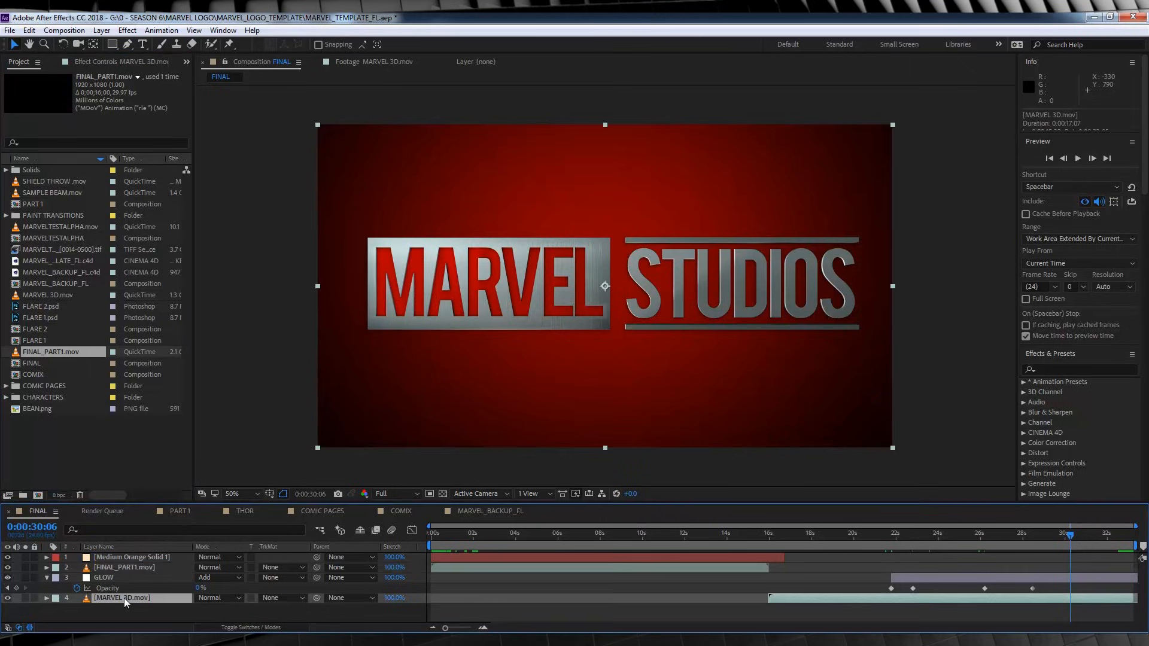
click(51, 294)
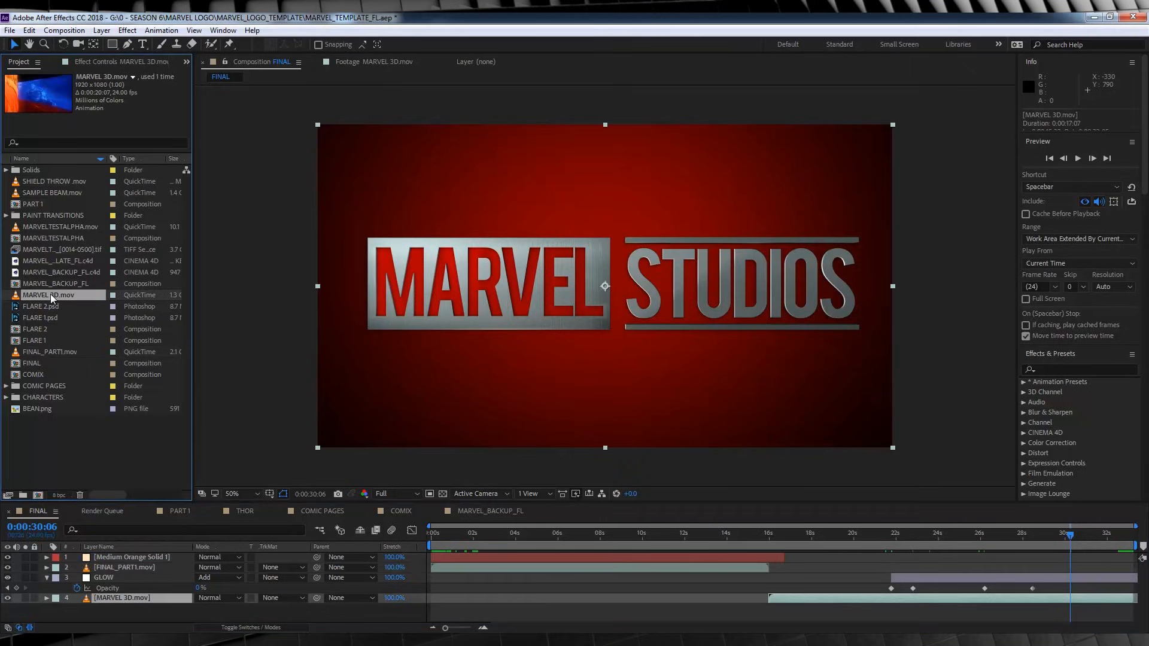
click(128, 593)
Set the FINAL composition's preview resolution to Half and play it from the start.
click(403, 494)
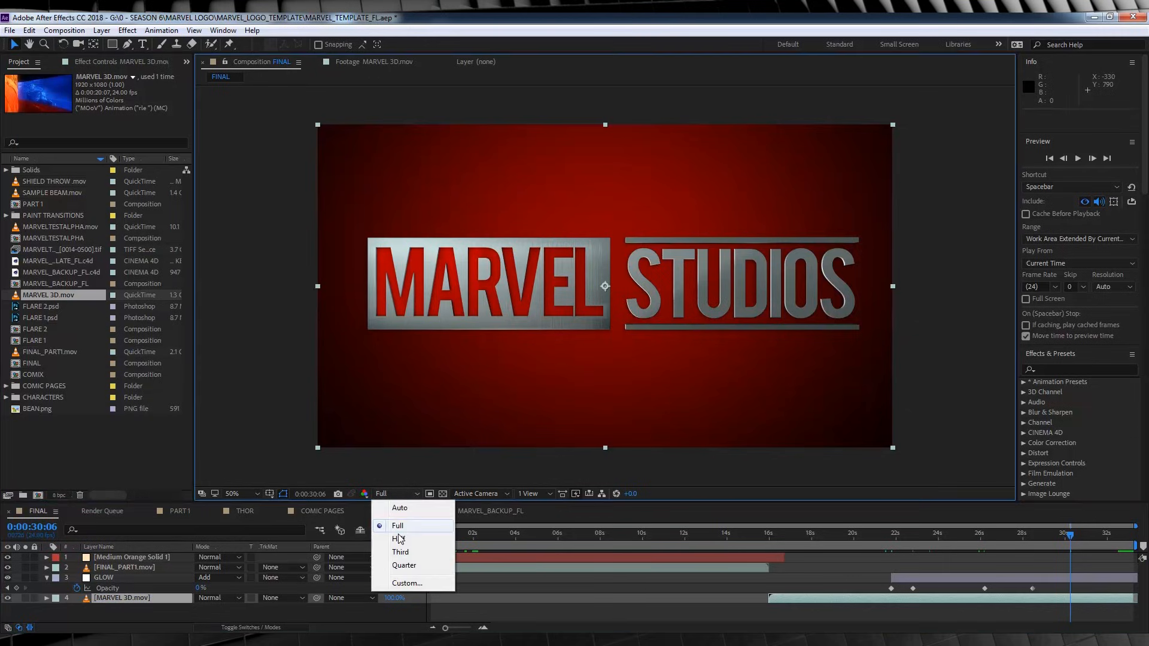
click(437, 538)
key(space)
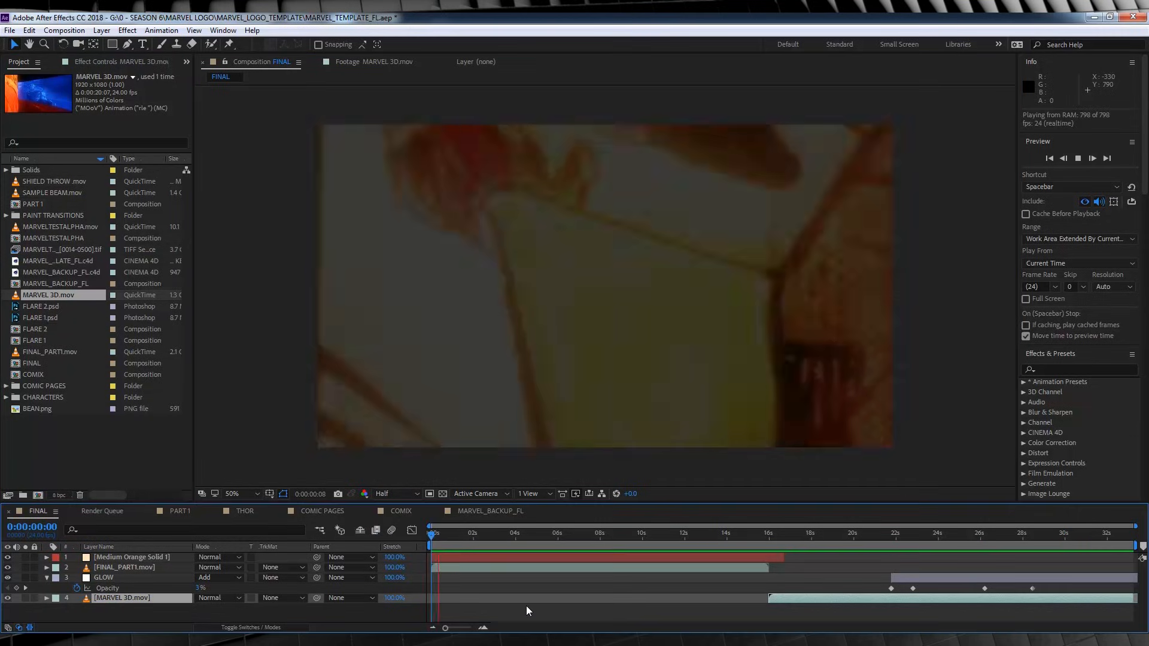